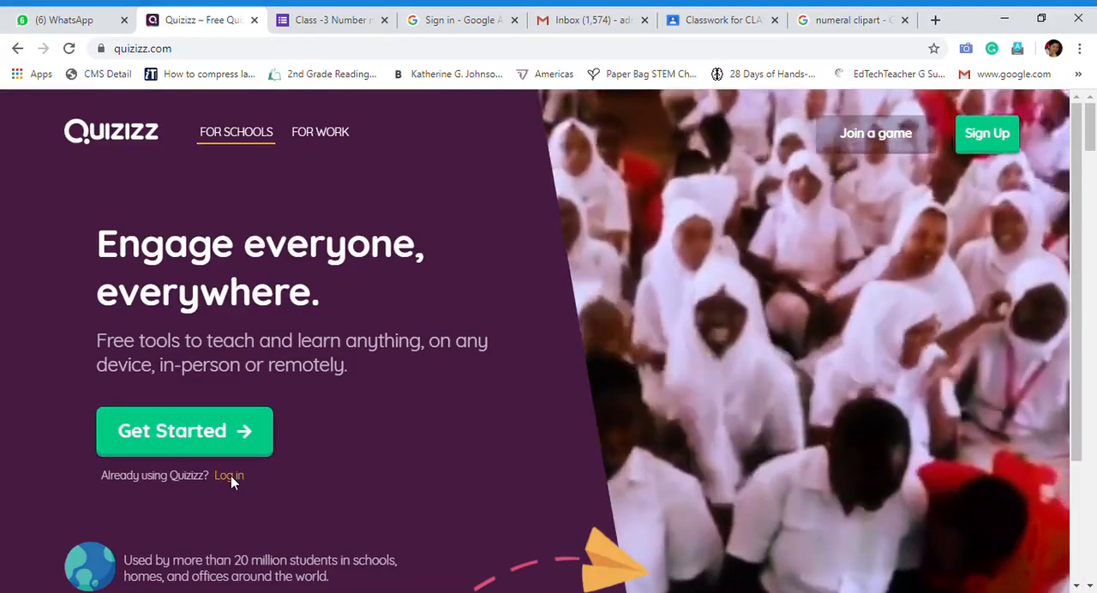
Log in to Quizizz with the teacher's Google account
left_click(232, 478)
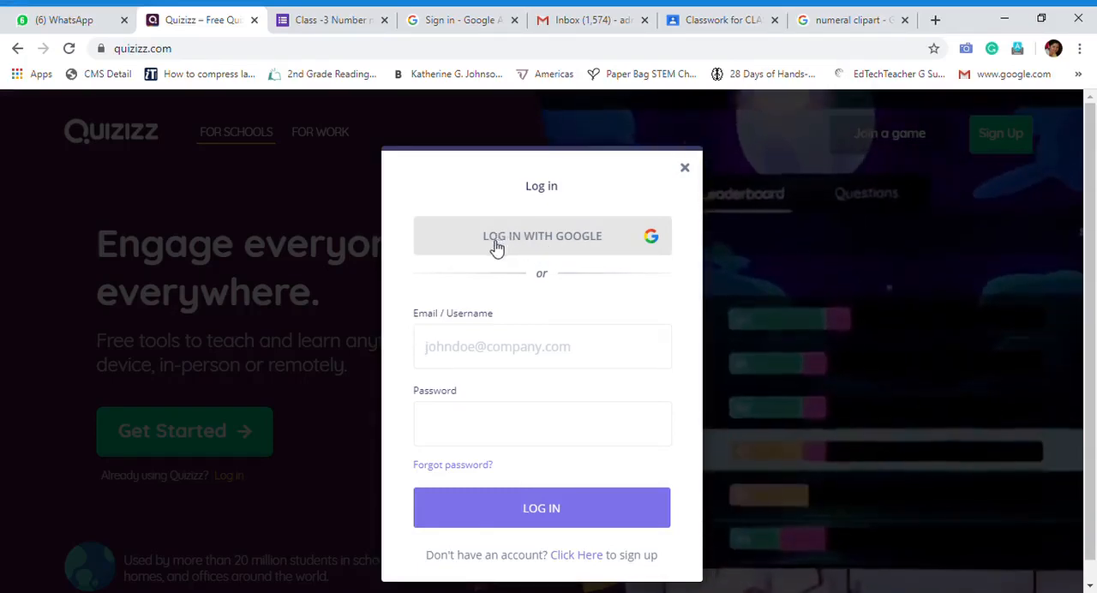
left_click(568, 242)
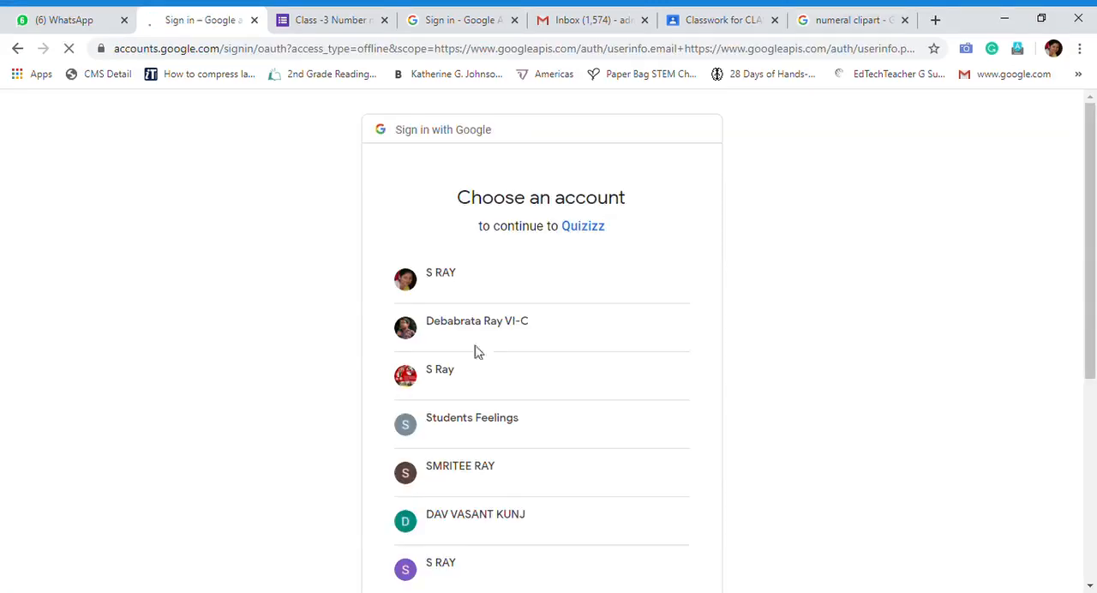
scroll(497, 429, "down", 3)
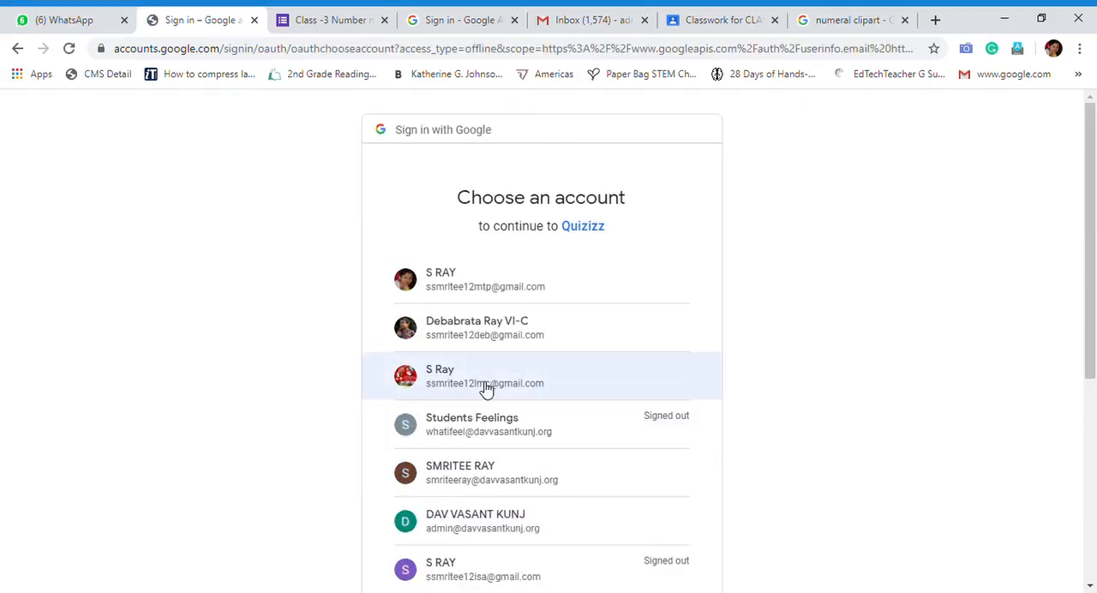
scroll(463, 488, "down", 3)
left_click(487, 380)
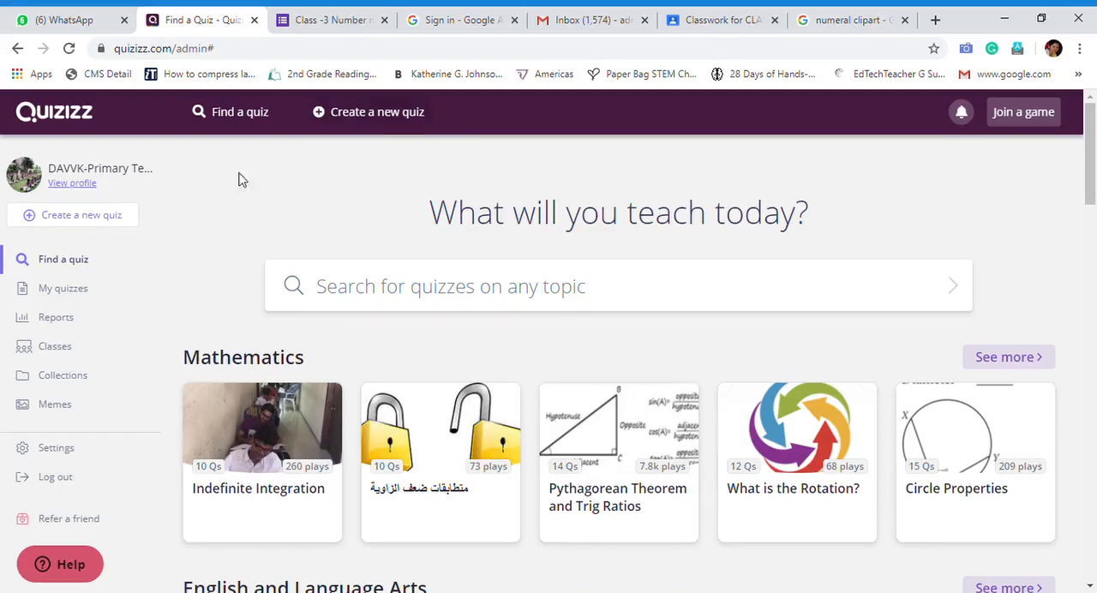
Create a new quiz named "Class 1 Science" with Science as its subject
left_click(96, 222)
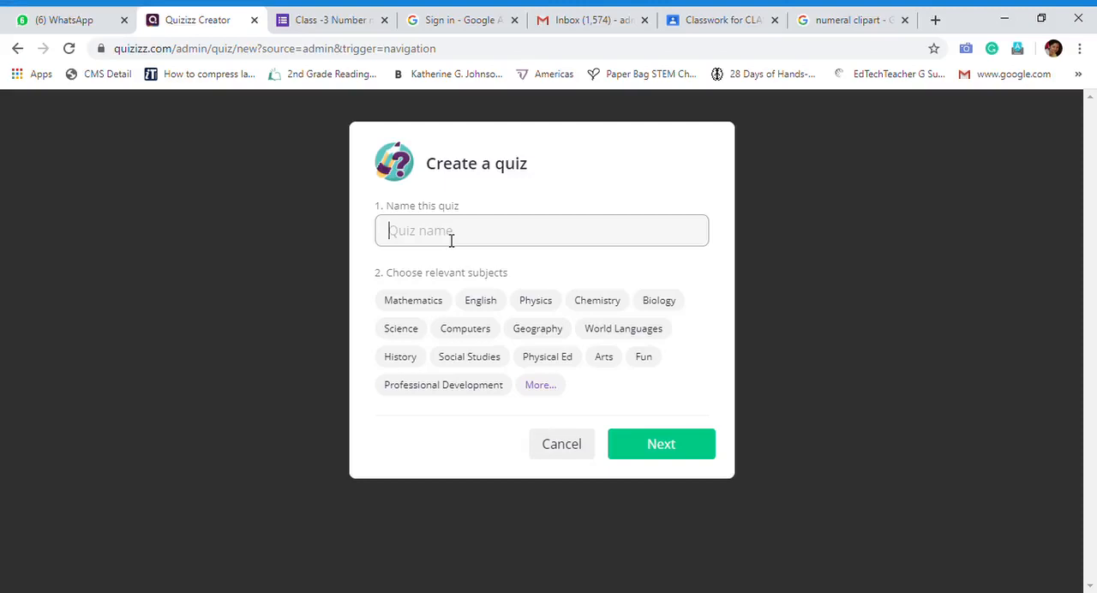
type("N")
key("BackSpace")
key("BackSpace")
type("Class 1 Science")
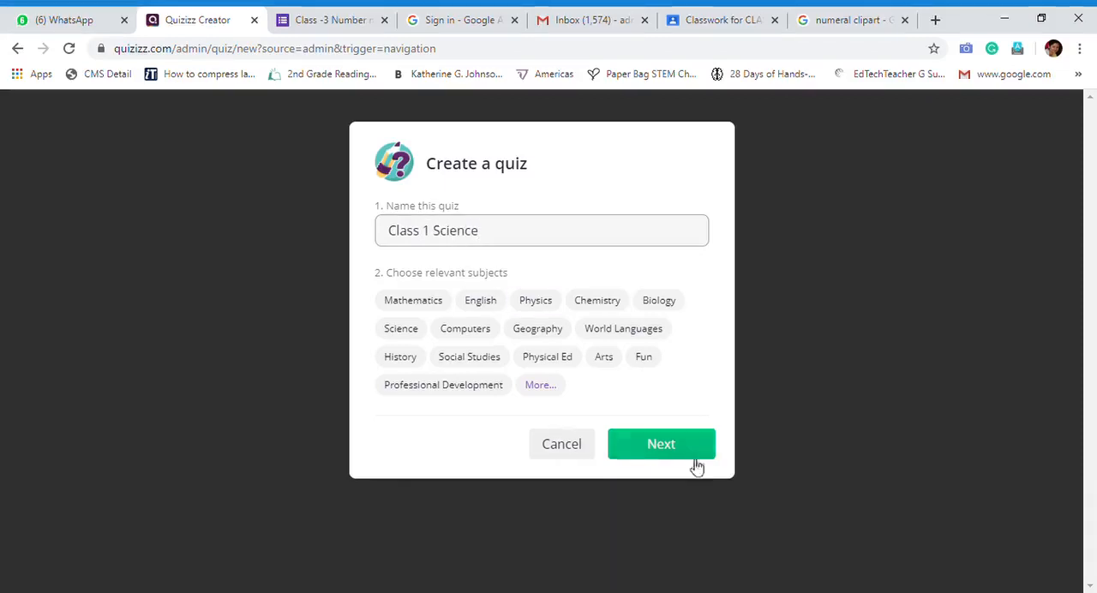
left_click(401, 334)
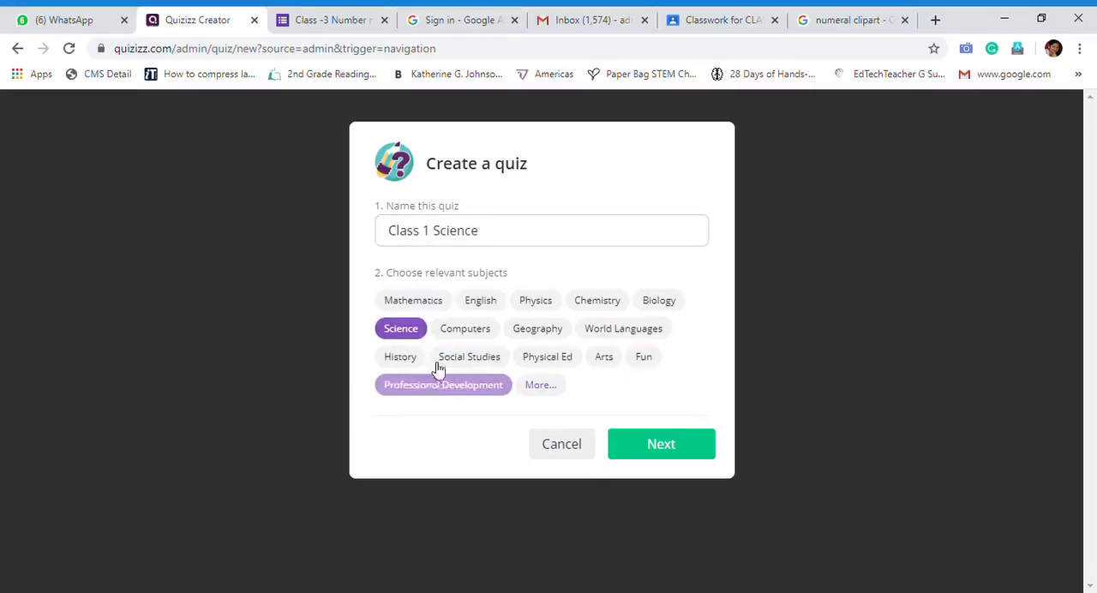
left_click(542, 386)
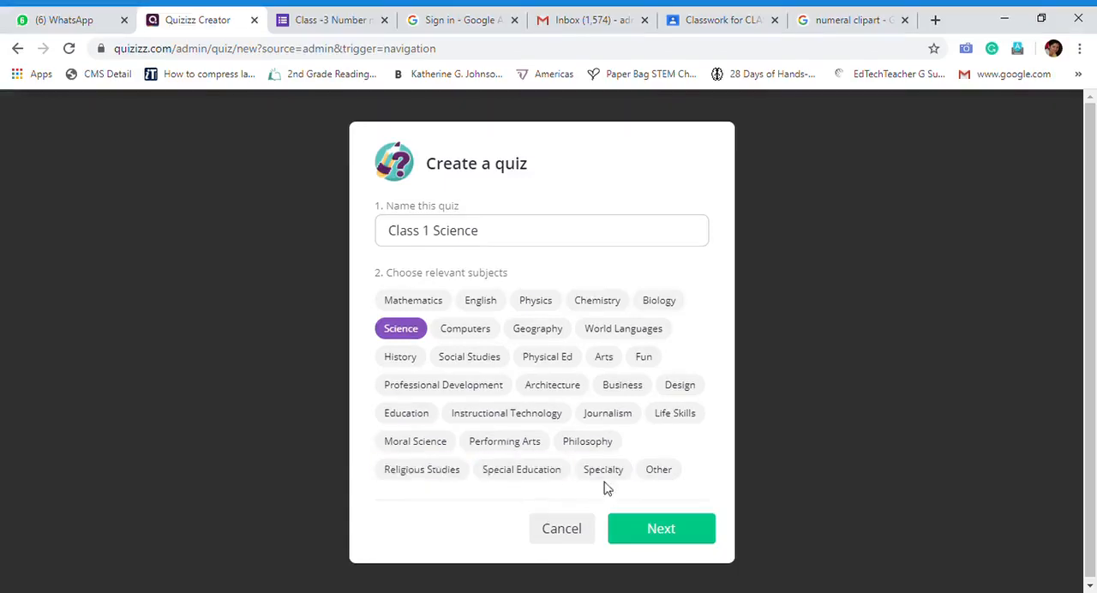
left_click(661, 473)
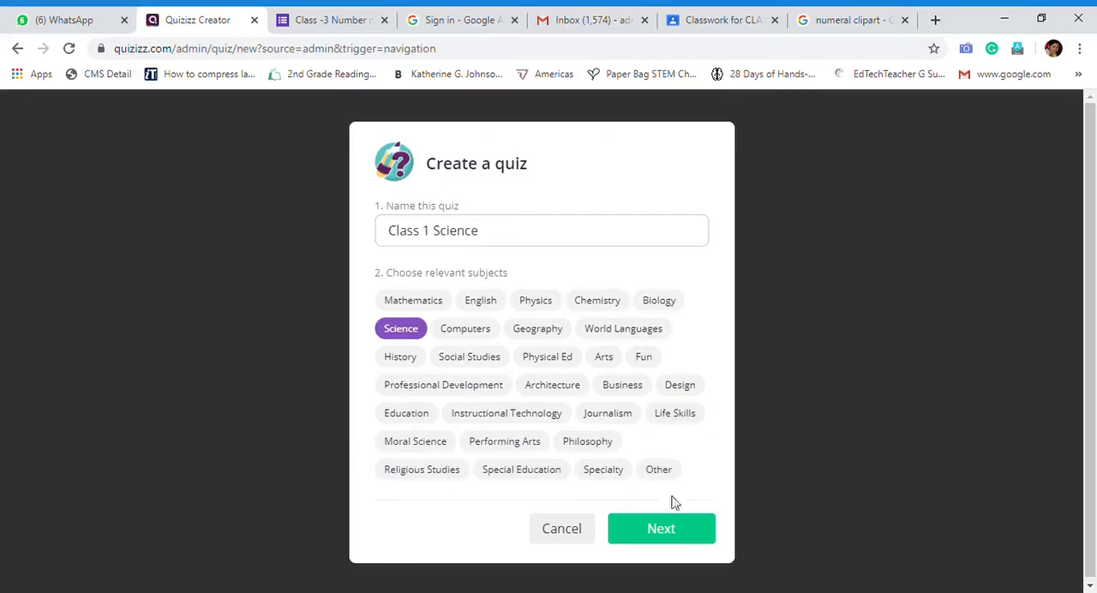
left_click(677, 532)
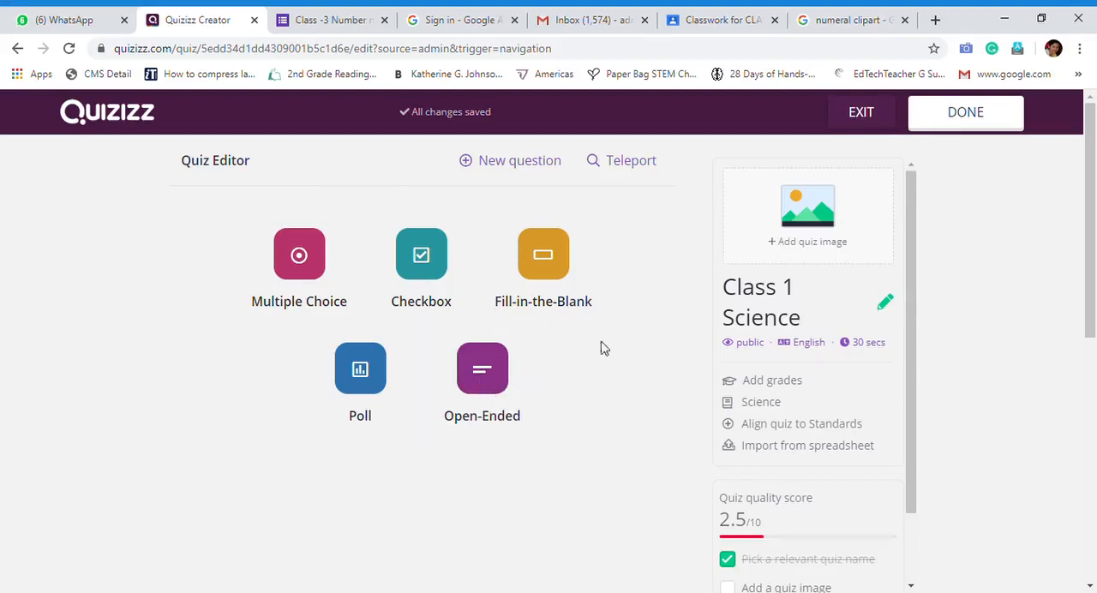
Add a multiple-choice question reading "How many sense organs do you have?"
left_click(317, 277)
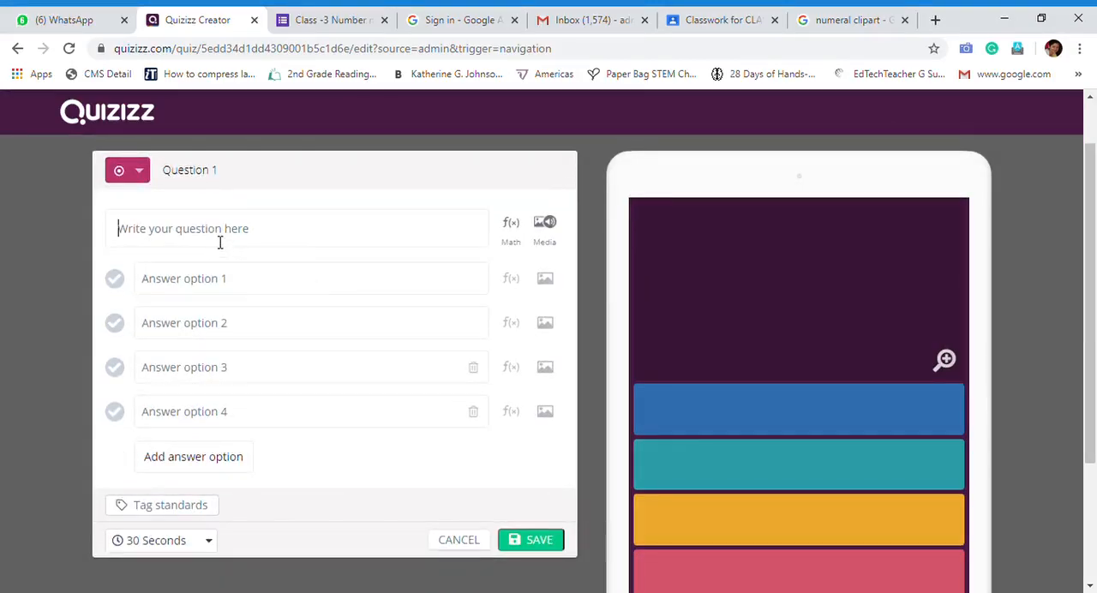
left_click(219, 242)
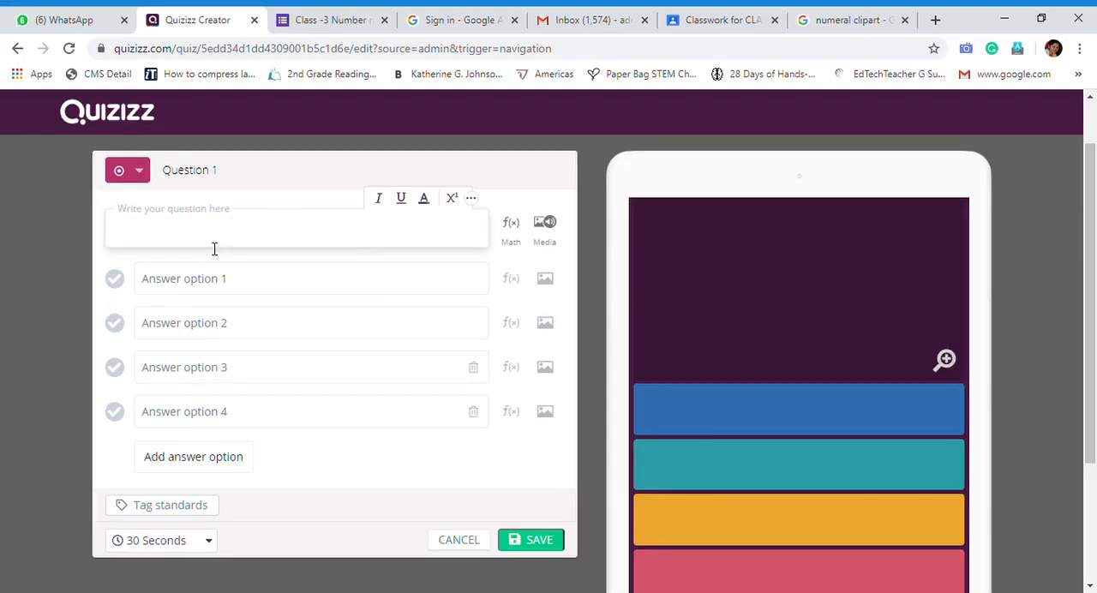
type("How man")
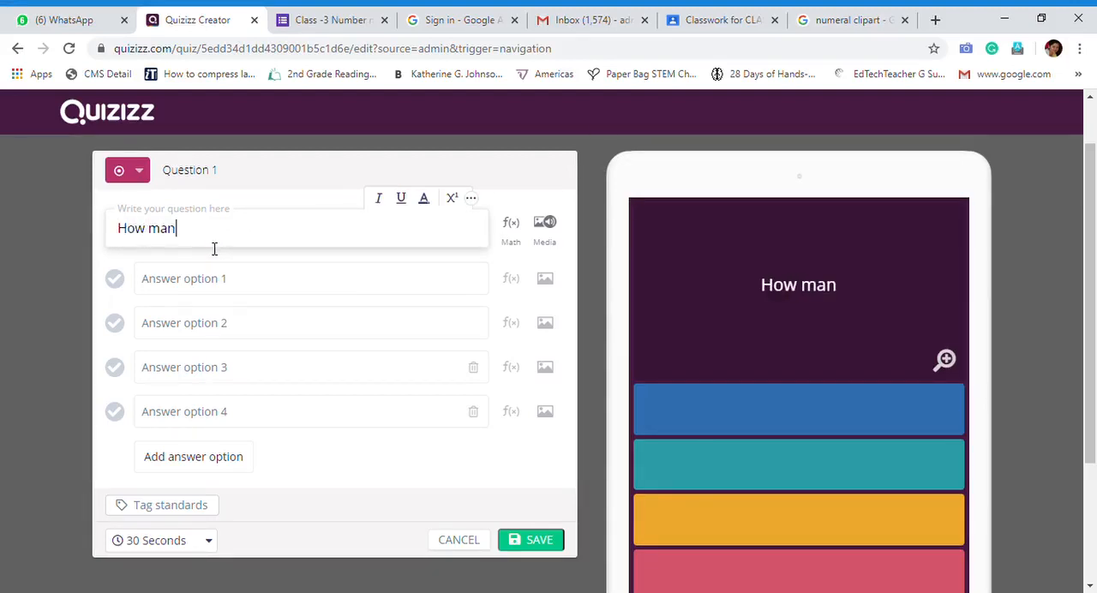
type("y sense ")
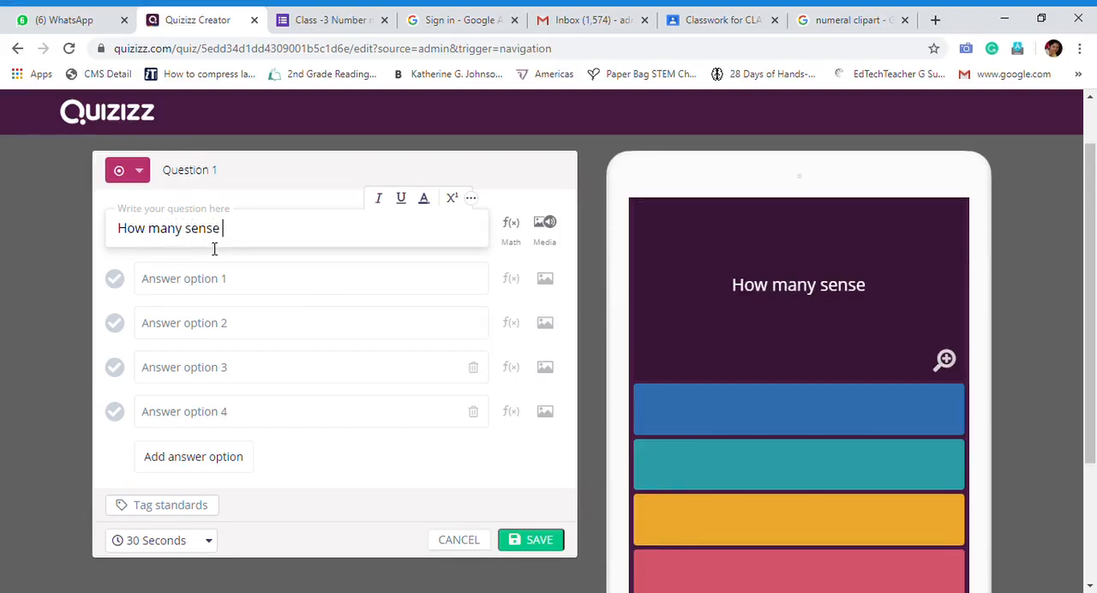
type("organs")
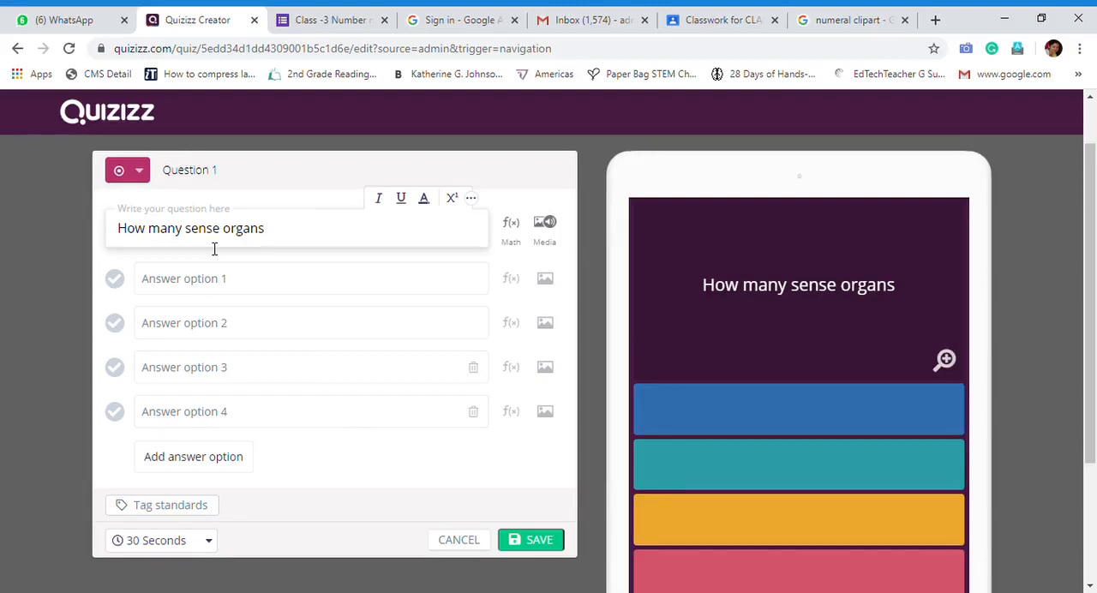
type(" do you have")
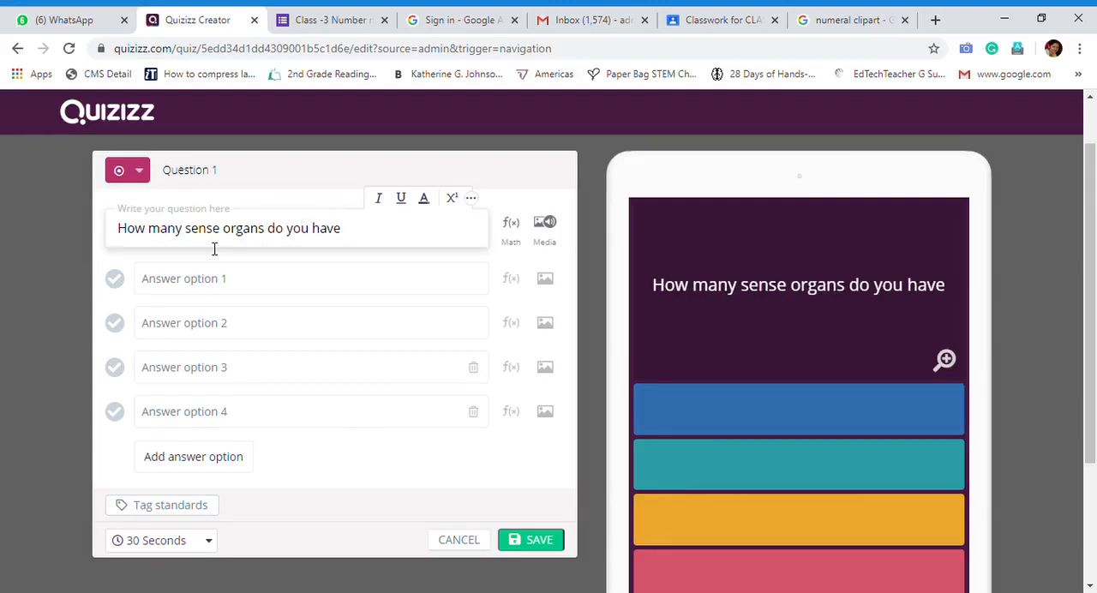
type("?")
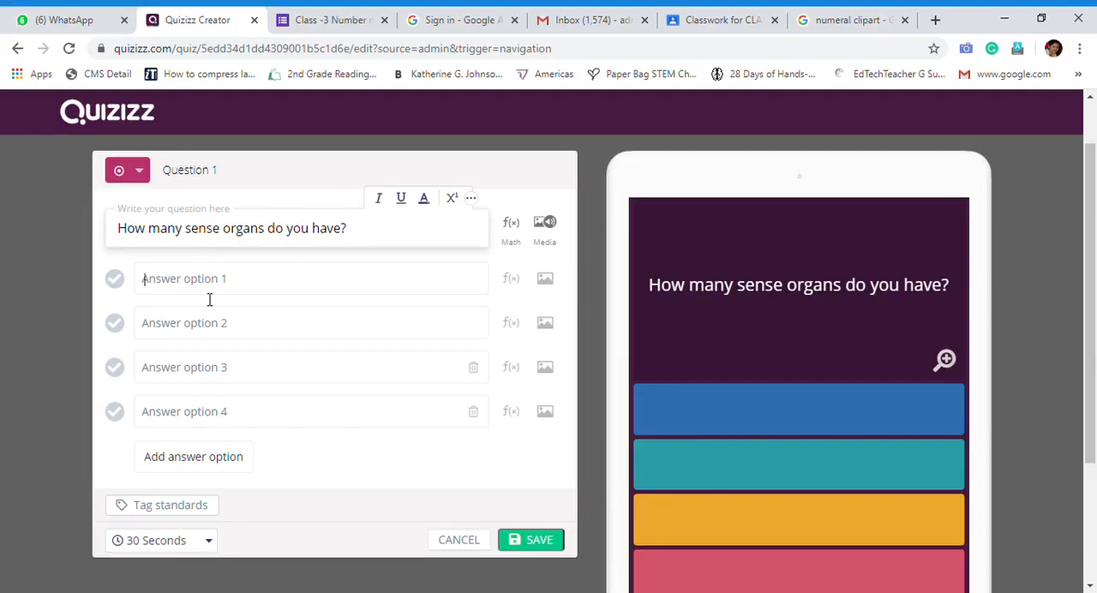
Fill in the four answer options of question 1 with 2, 3, 4 and 5
left_click(210, 290)
type("2")
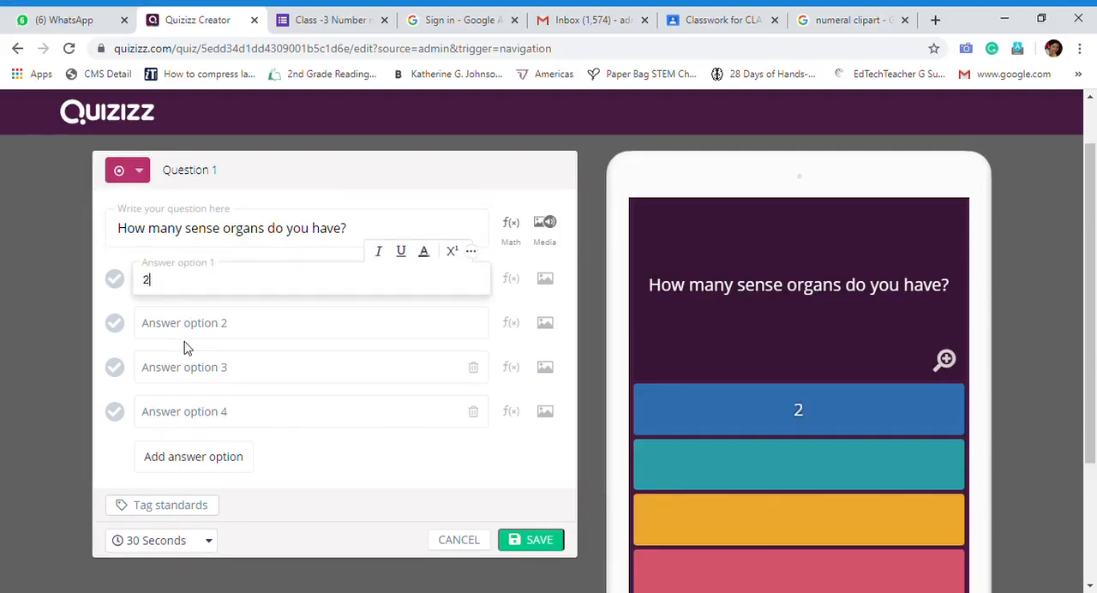
type("3")
left_click(203, 380)
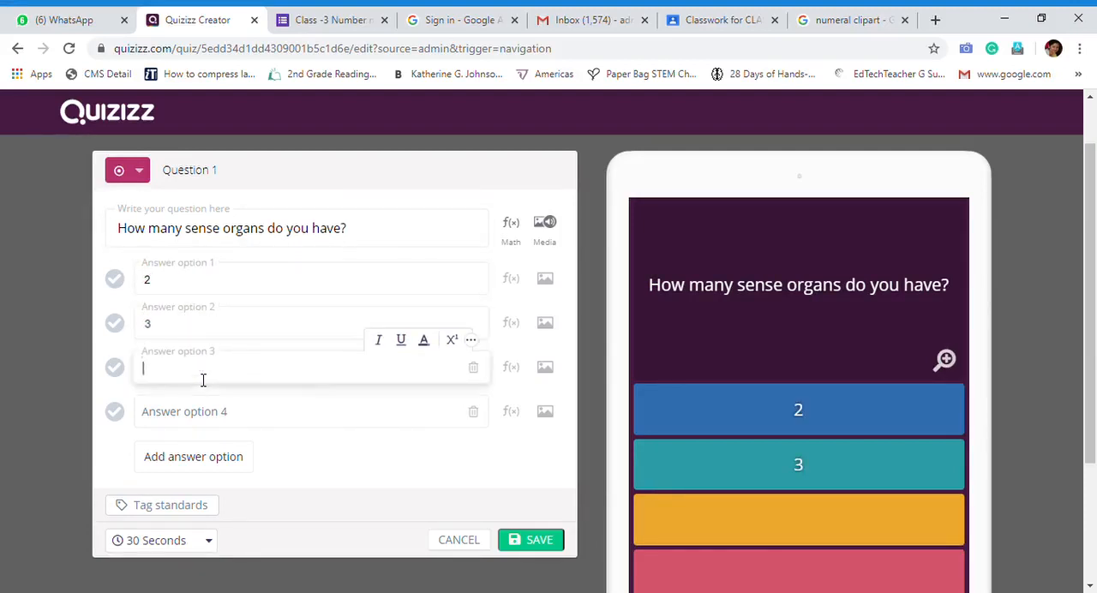
type("4")
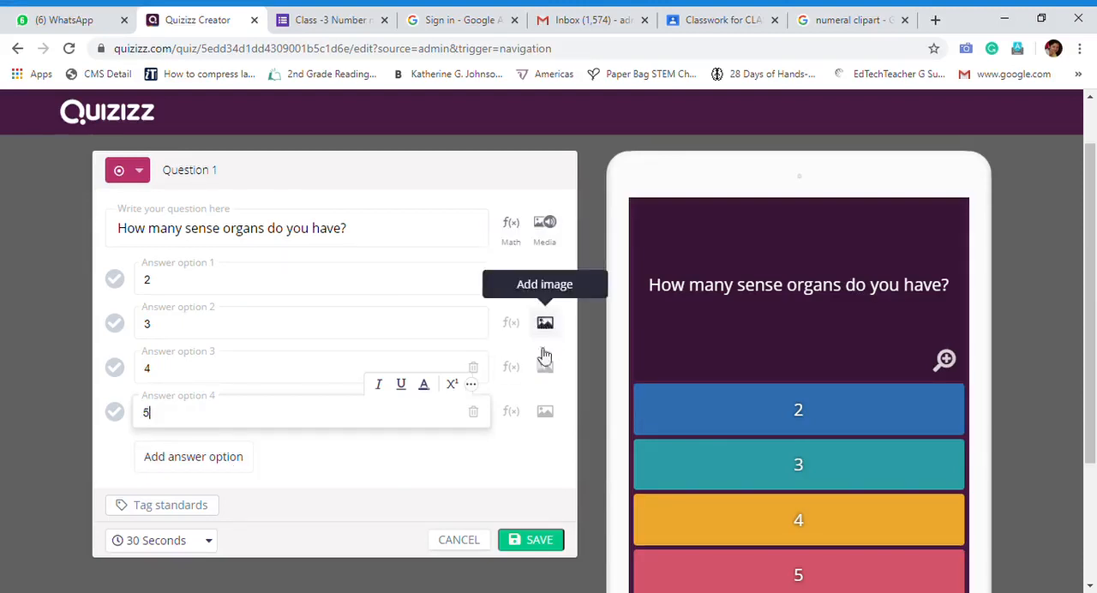
Examine the question's equation editor and its options for attaching images or audio
left_click(517, 233)
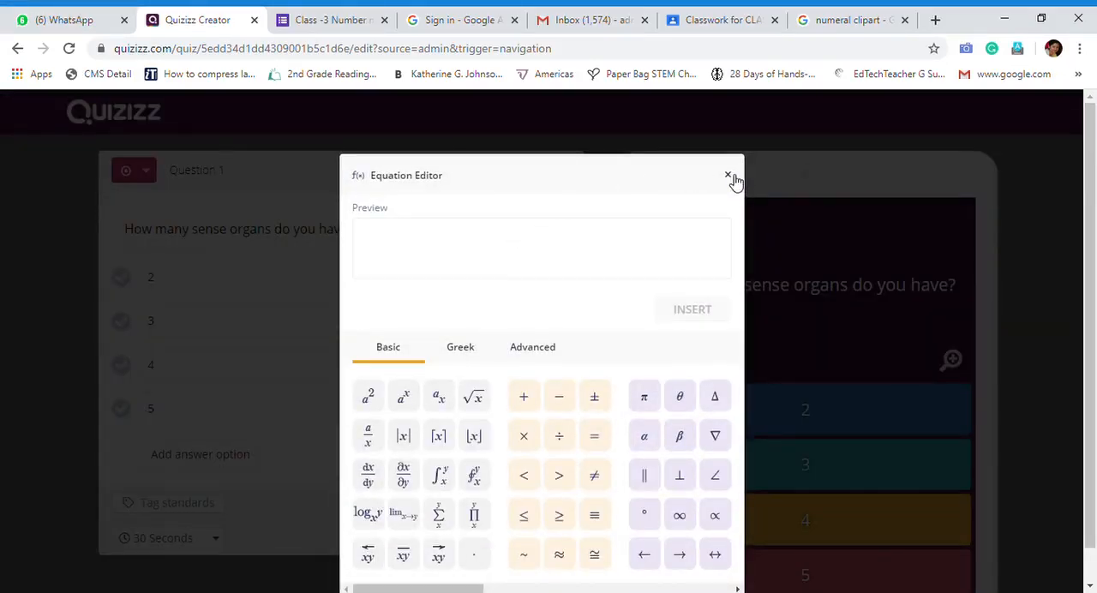
left_click(729, 177)
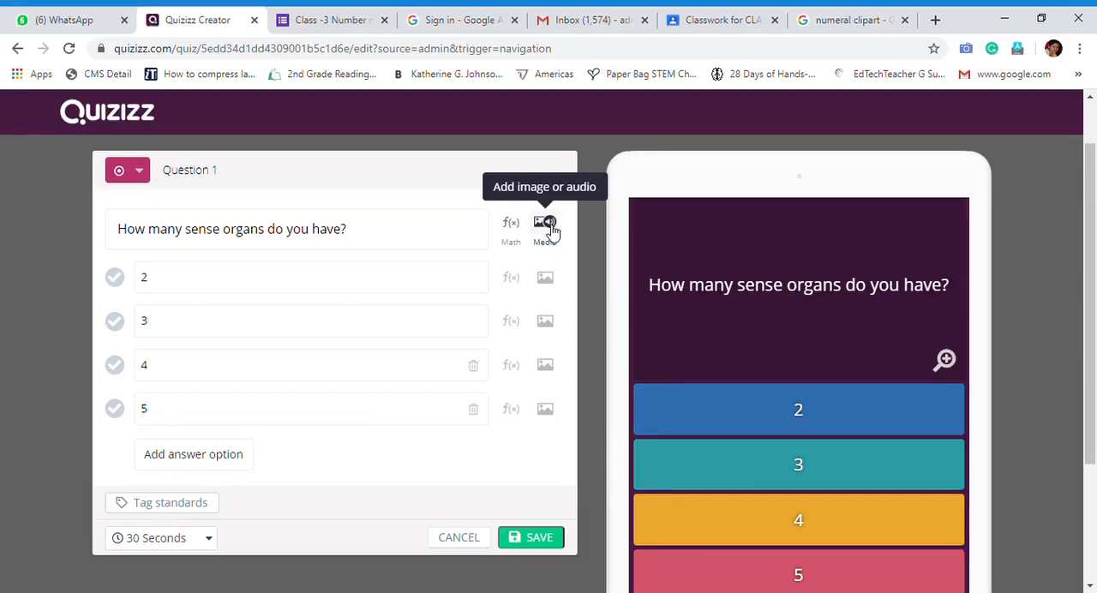
left_click(549, 230)
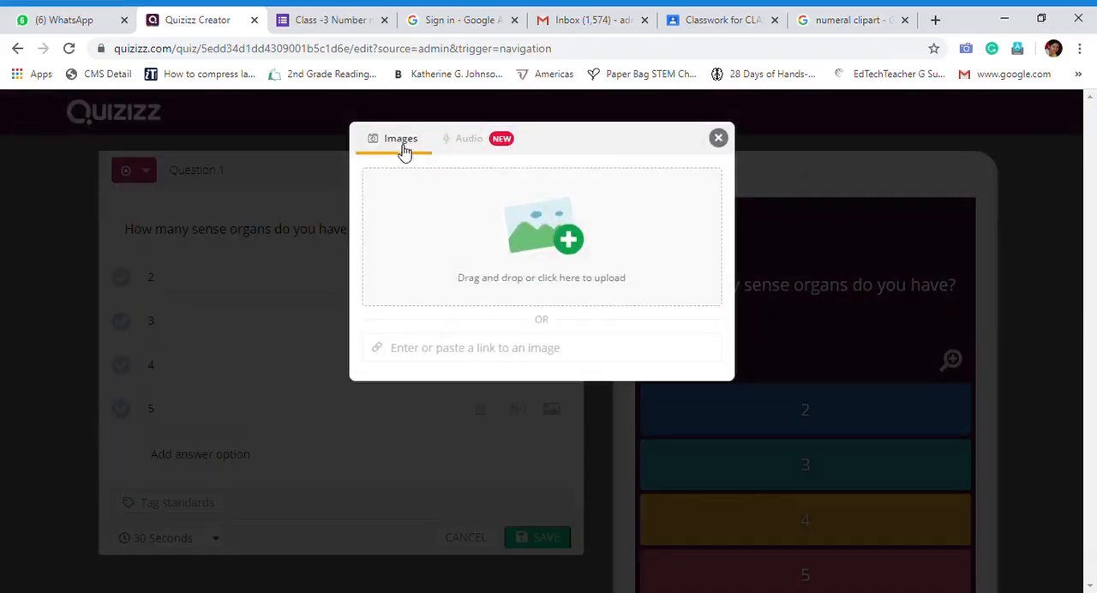
left_click(494, 146)
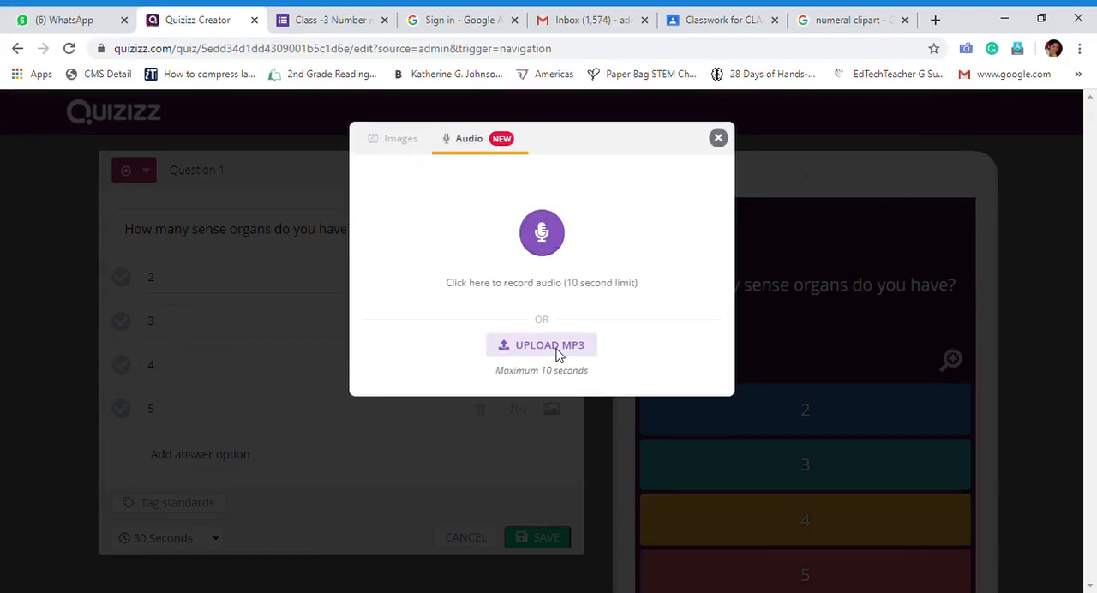
left_click(401, 143)
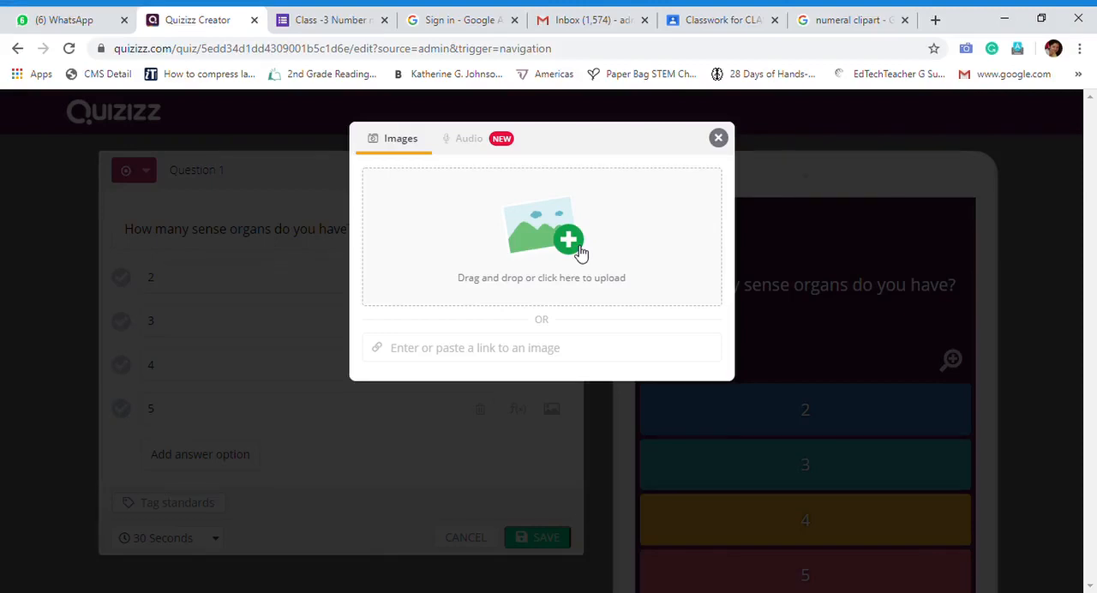
left_click(438, 351)
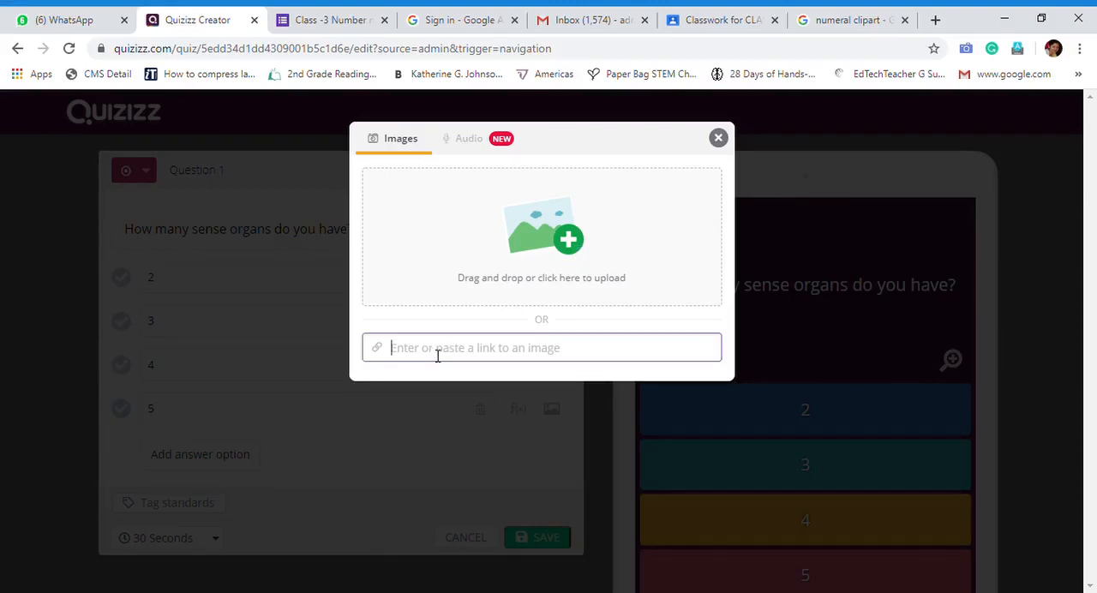
Record a short audio clip for question 1, play it back and save it to the question
left_click(459, 144)
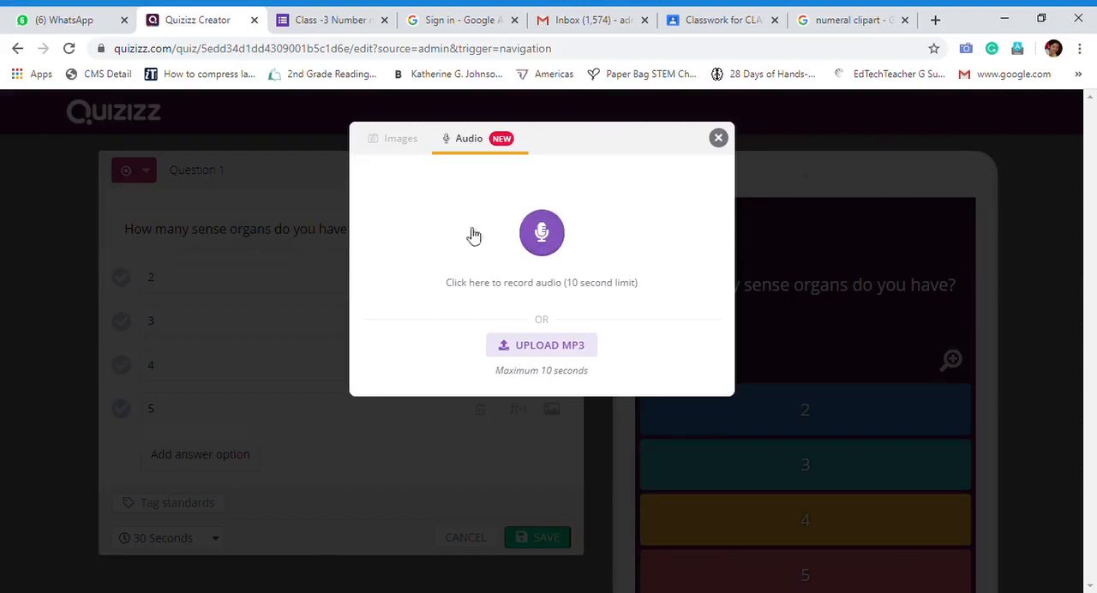
left_click(551, 240)
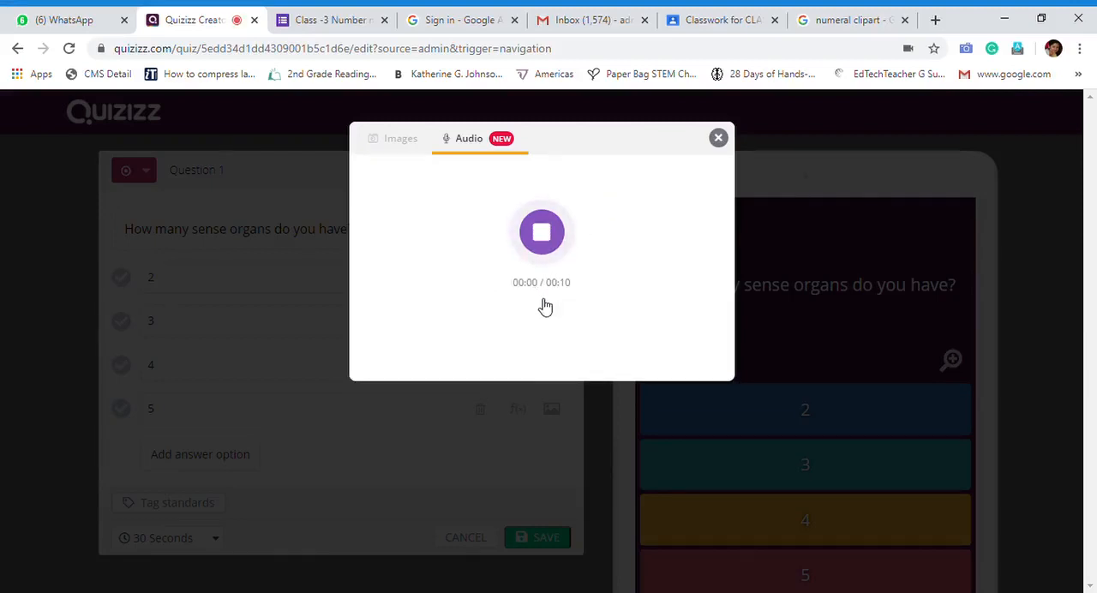
left_click(555, 245)
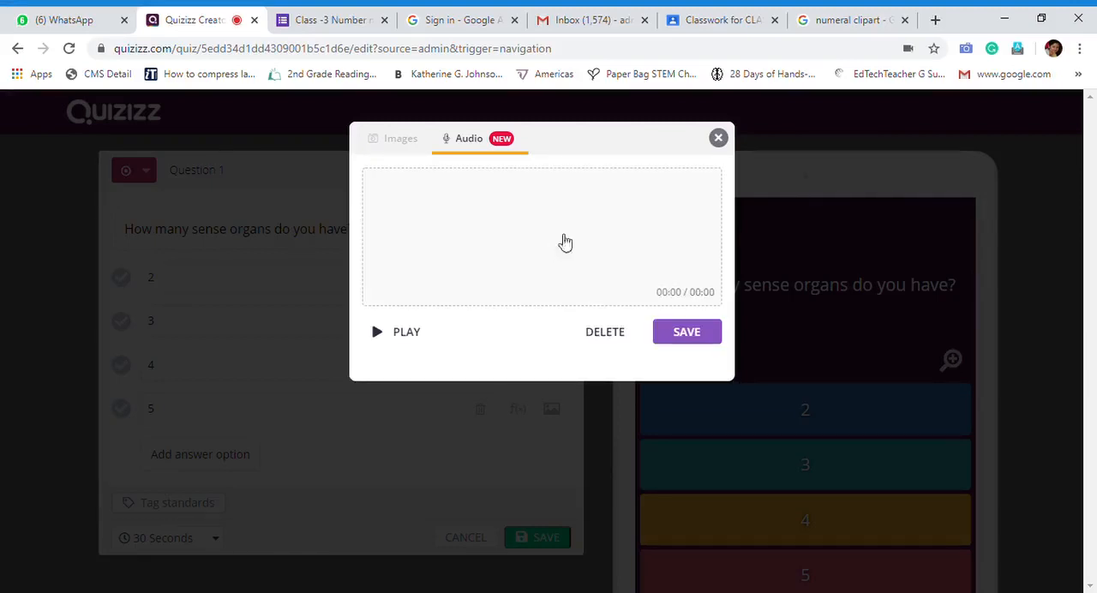
left_click(393, 342)
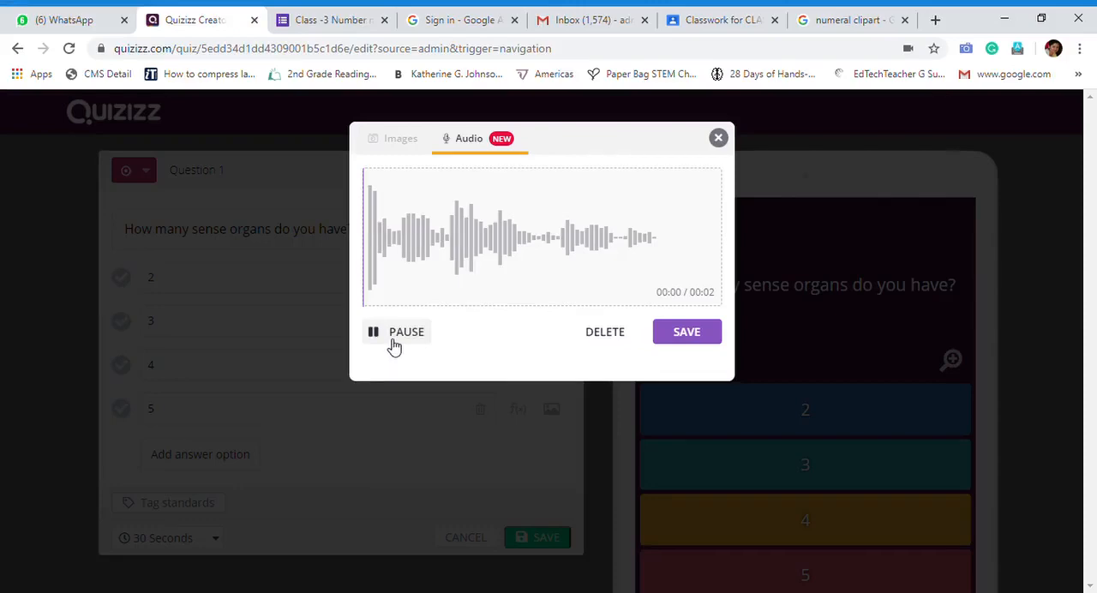
left_click(708, 336)
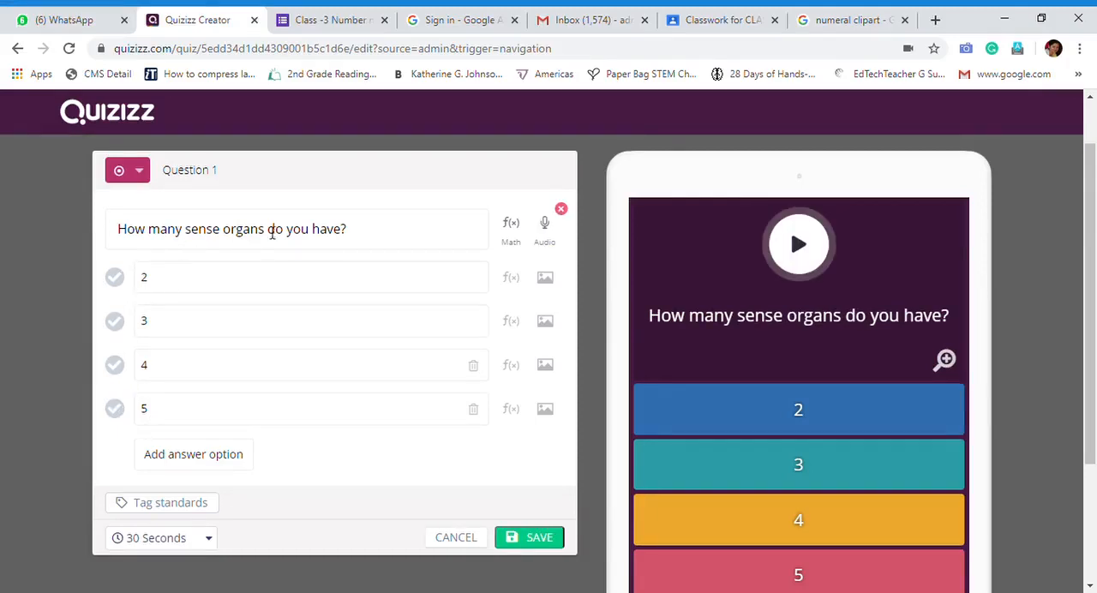
Mark 5 as the correct answer to question 1 and save the question with a 30-second time limit
left_click(123, 417)
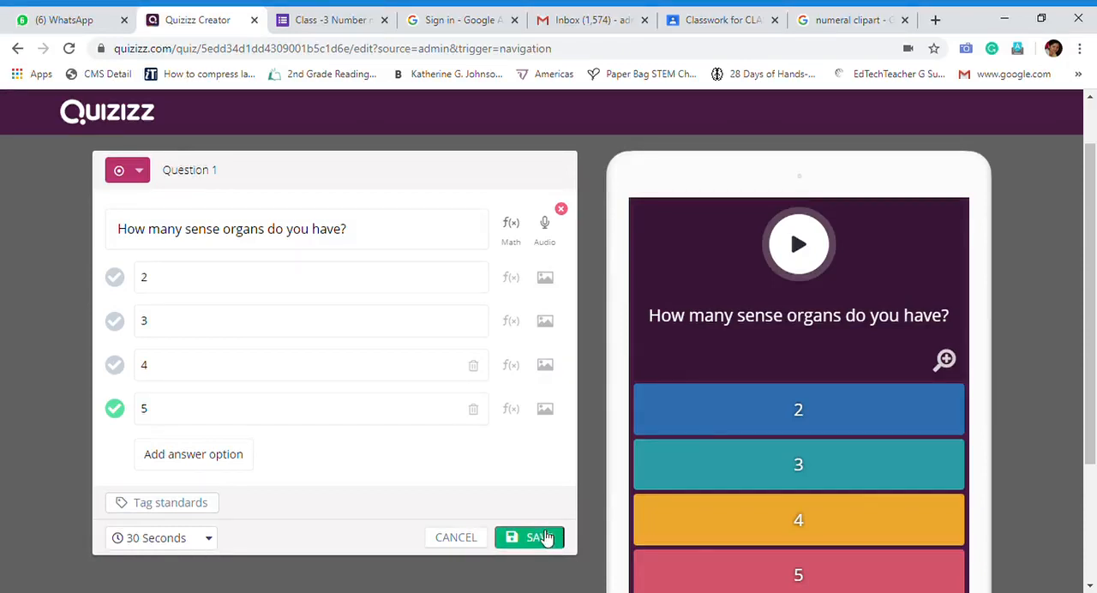
left_click(163, 539)
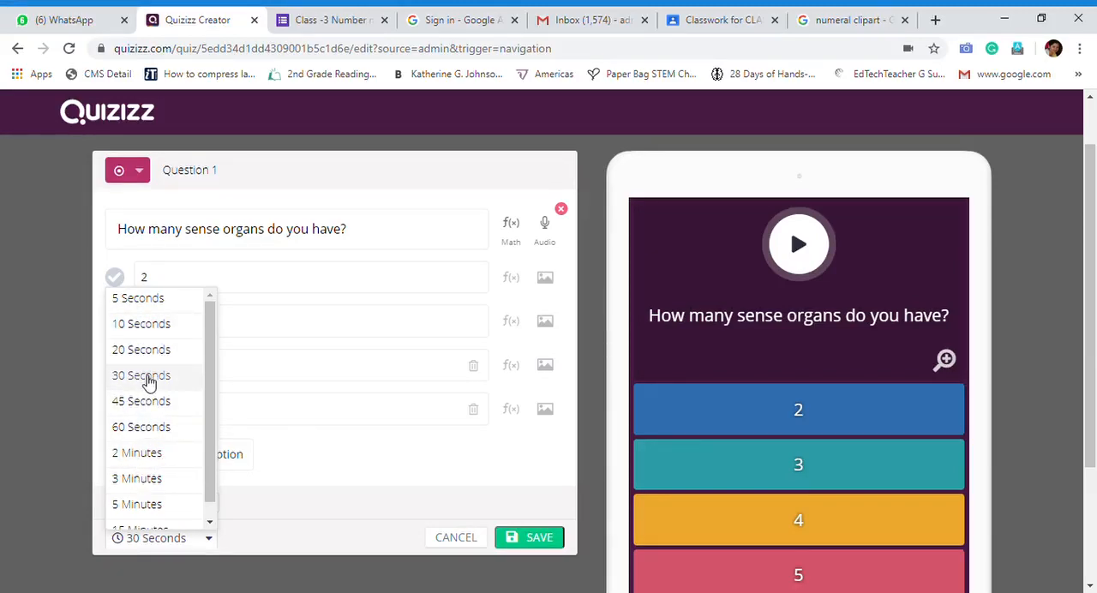
scroll(150, 377, "down", 2)
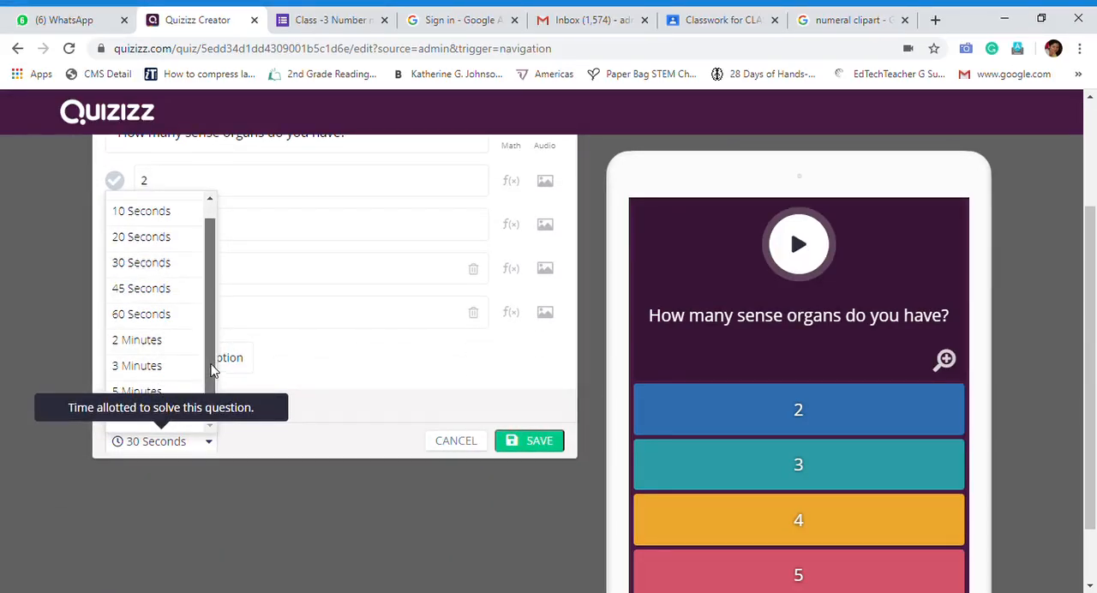
left_click_drag(212, 351, 210, 316)
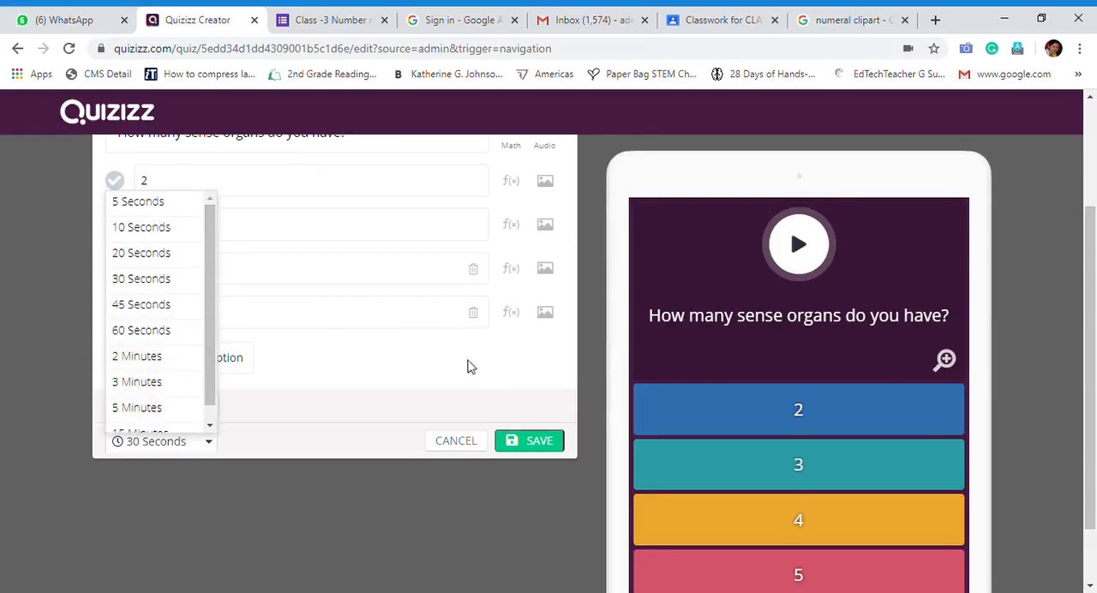
left_click(548, 441)
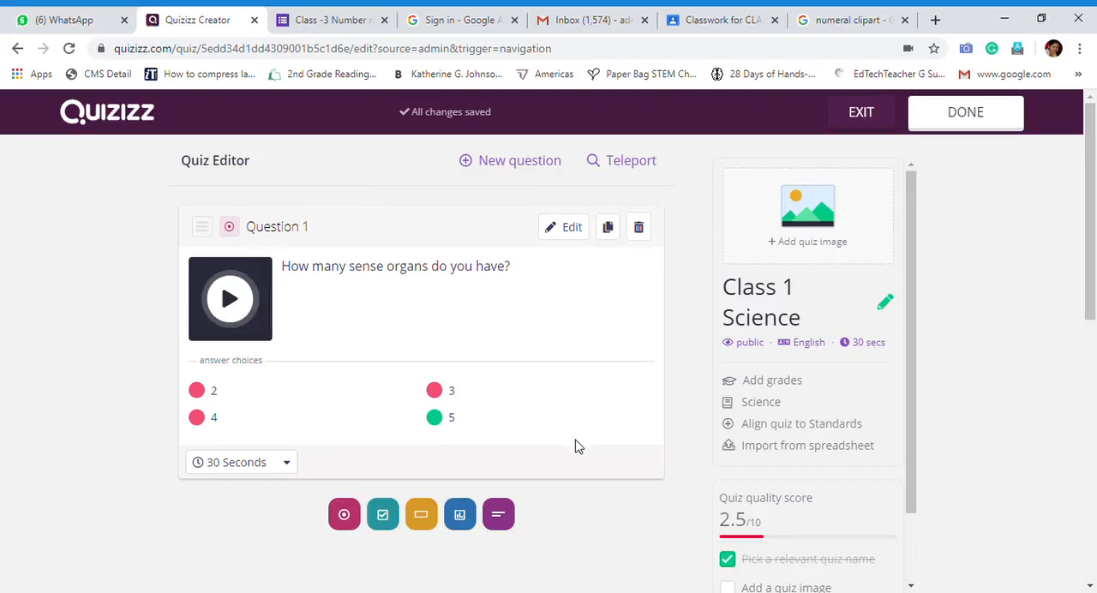
Open Teleport and review the questions of the public quiz "Environmental Science Ch 1 & 2", then leave the search
left_click(632, 163)
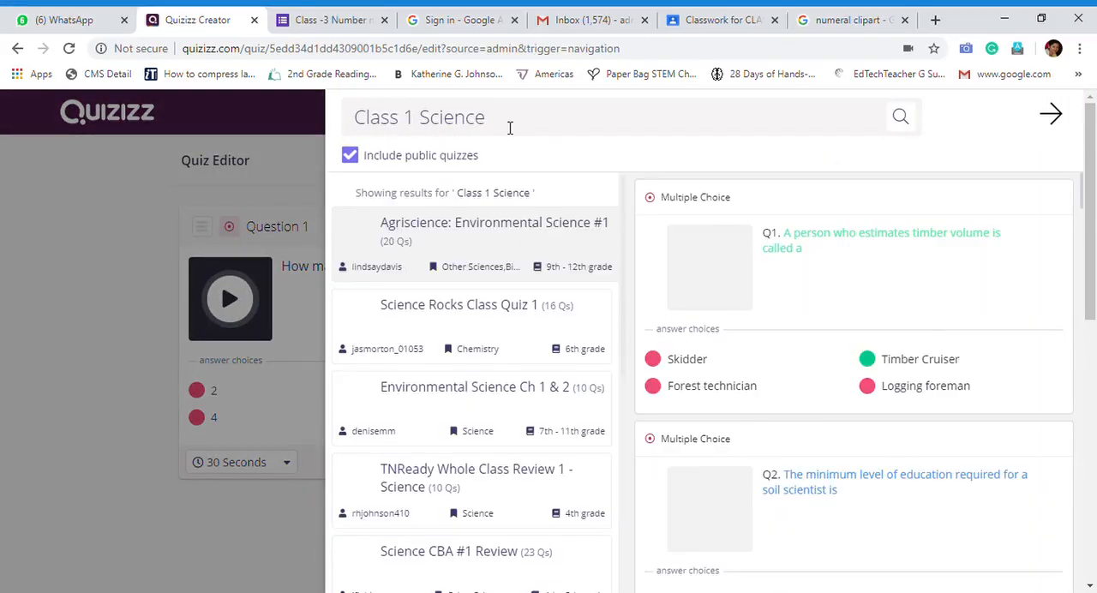
mouse_move(765, 311)
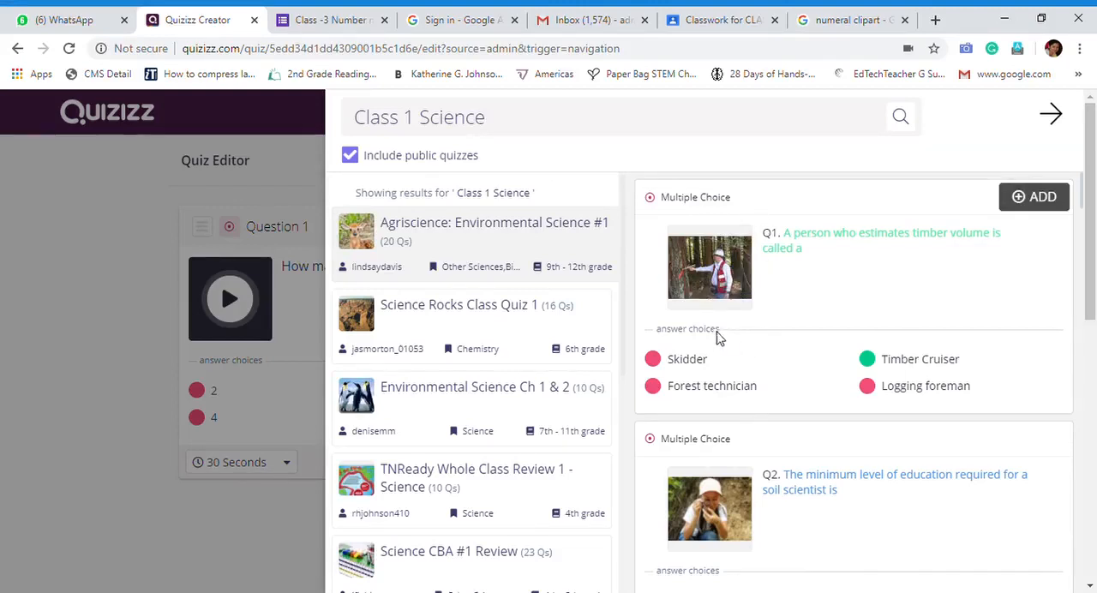
mouse_move(673, 271)
left_click(479, 401)
mouse_move(719, 262)
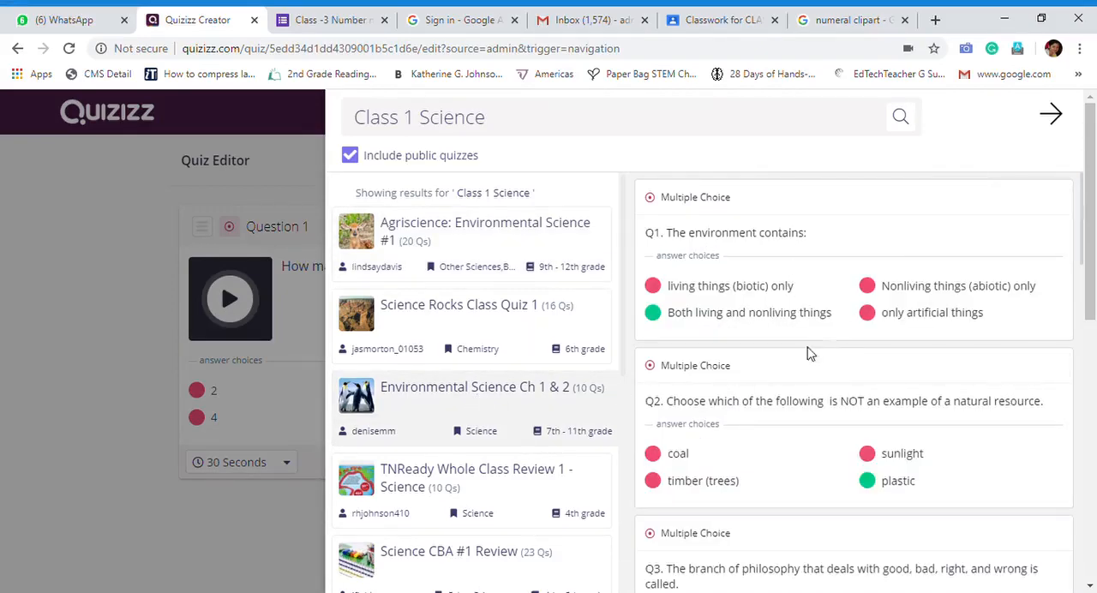
mouse_move(758, 457)
mouse_move(718, 337)
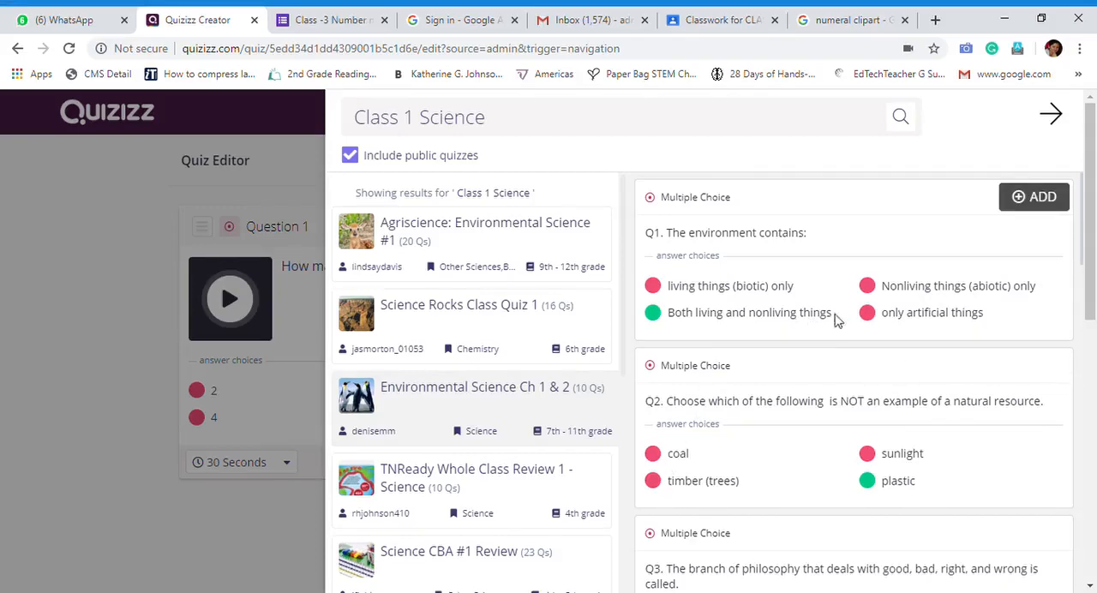
mouse_move(735, 426)
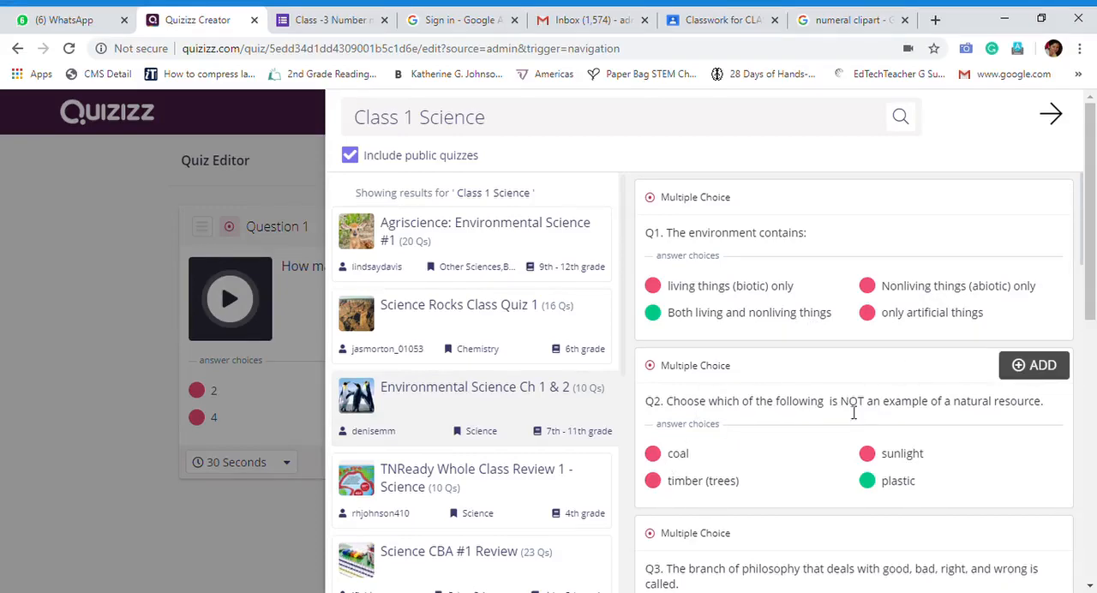
scroll(858, 420, "down", 8)
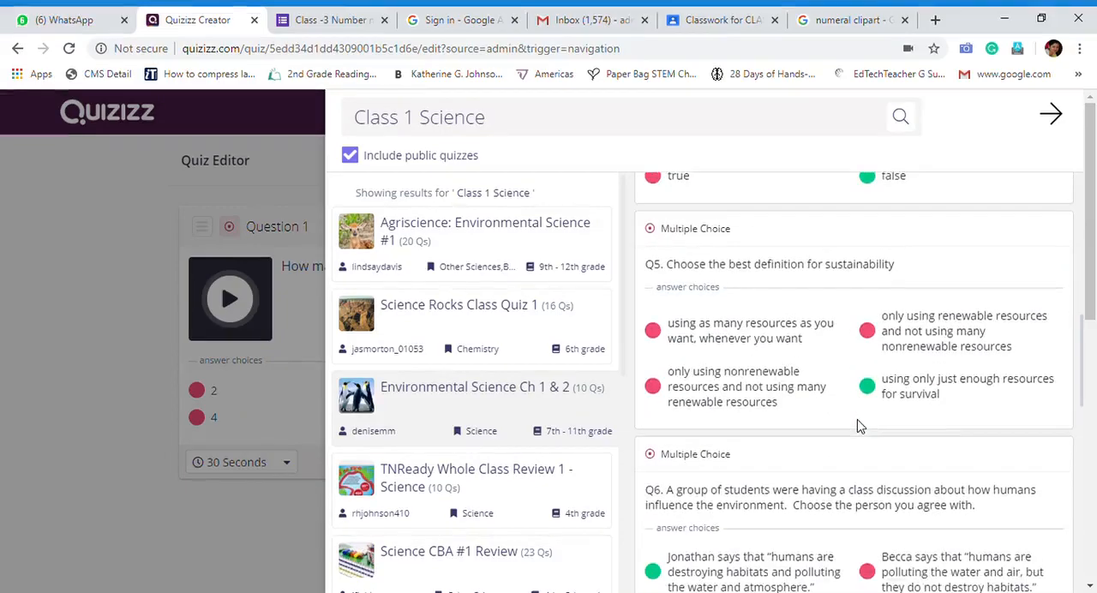
scroll(857, 421, "down", 8)
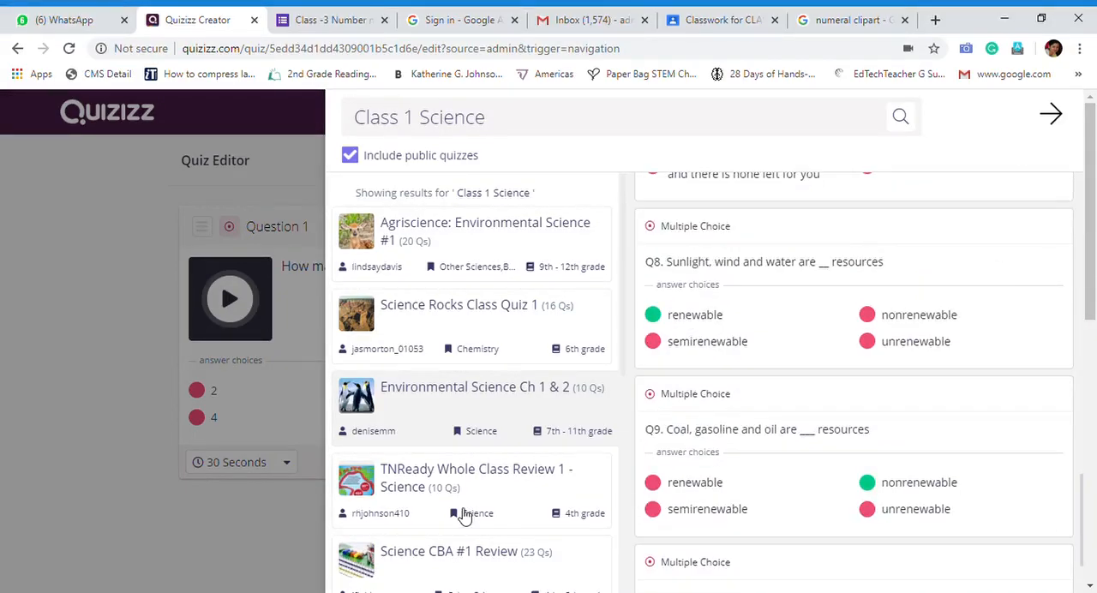
scroll(455, 512, "down", 4)
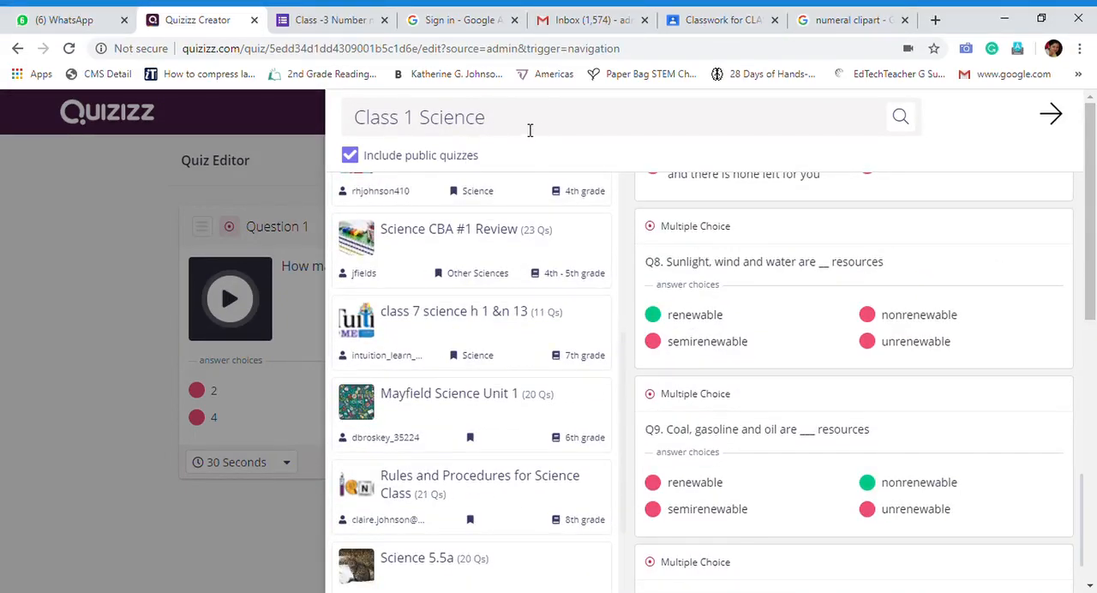
left_click_drag(487, 120, 324, 118)
left_click(320, 110)
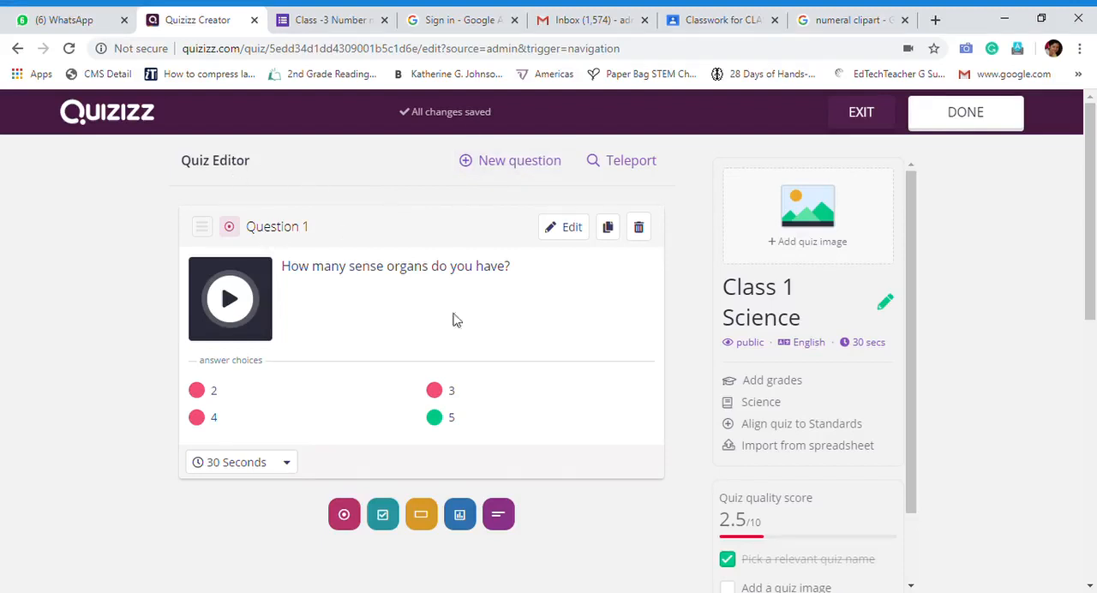
Reopen Teleport, browse the public quizzes for "Class 1 Science" and preview "Physical Science Unit 1"
left_click(640, 163)
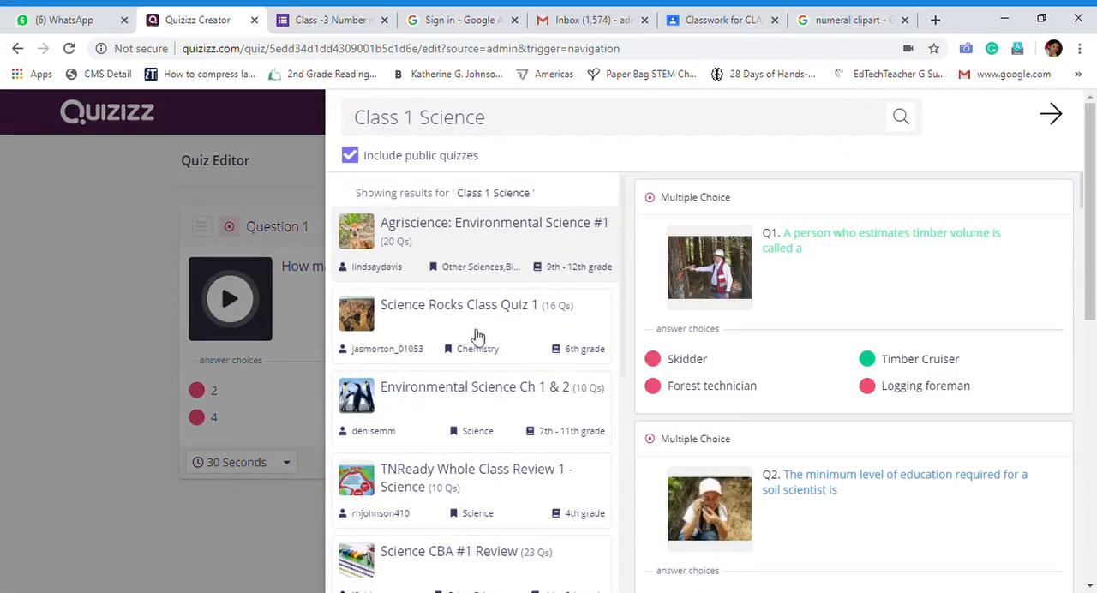
scroll(417, 326, "down", 1)
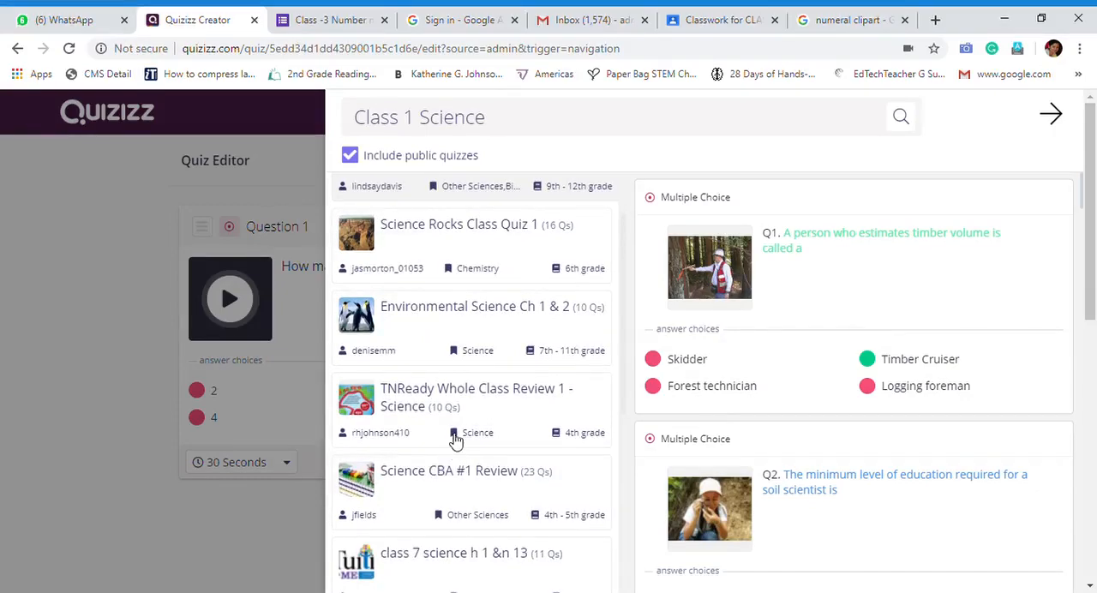
scroll(456, 439, "down", 2)
scroll(455, 439, "down", 1)
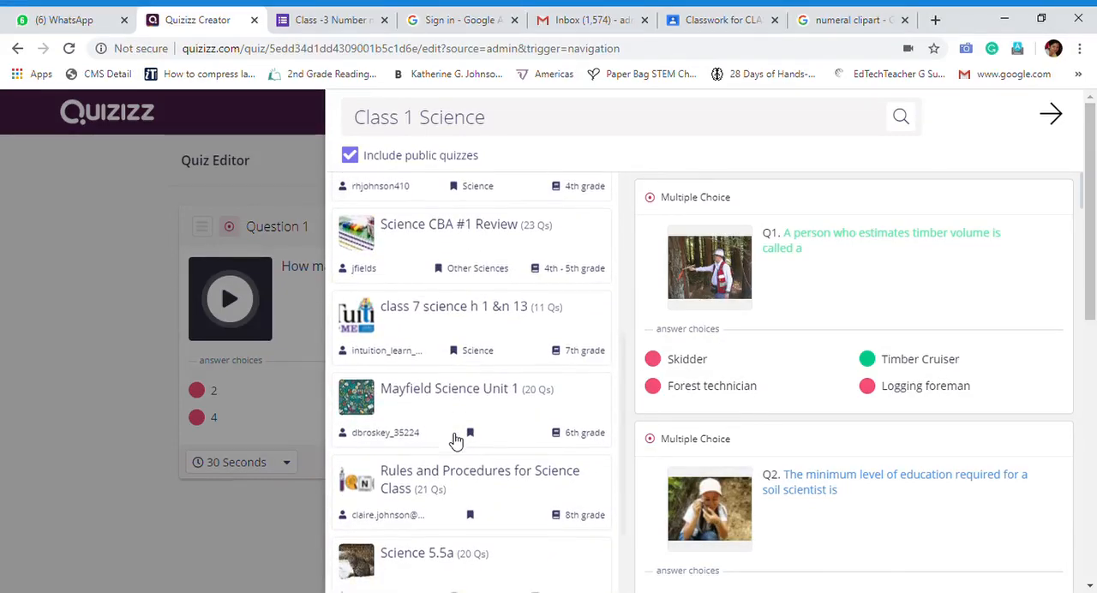
scroll(456, 441, "down", 5)
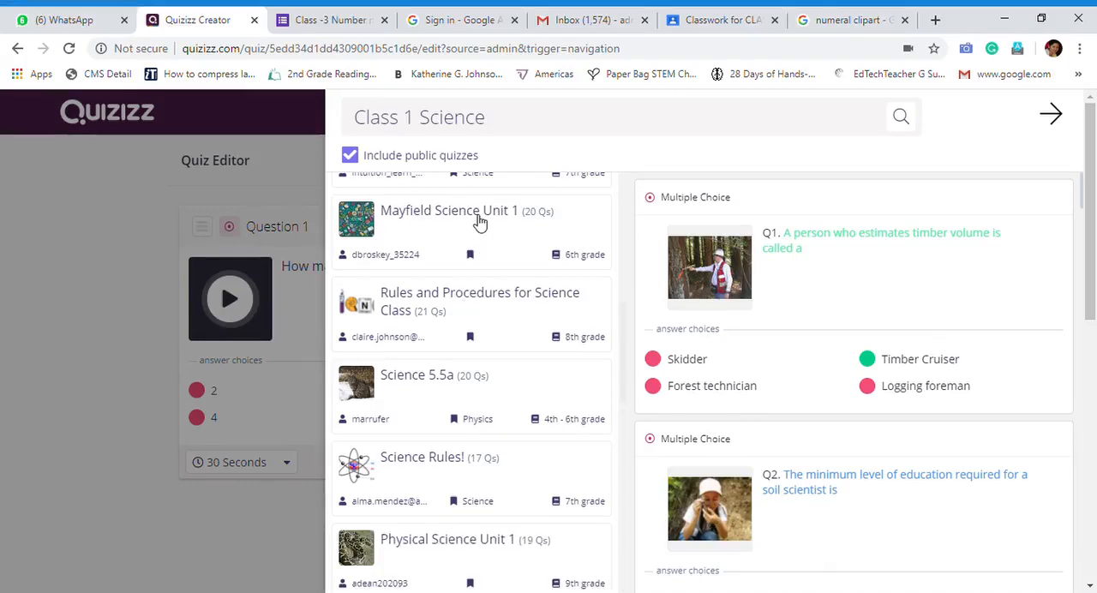
scroll(477, 221, "down", 4)
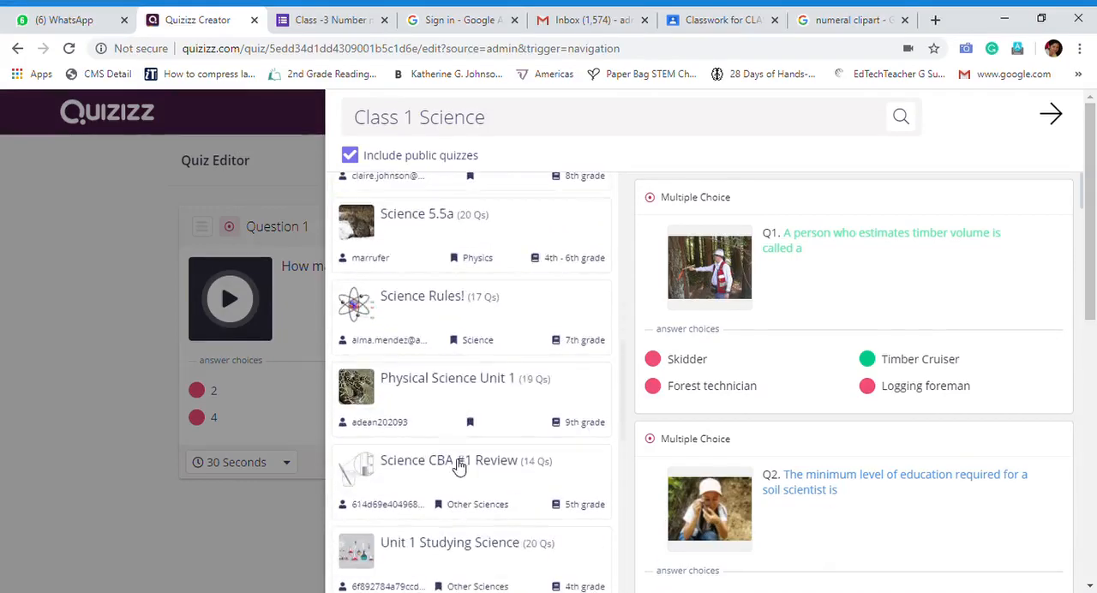
left_click(445, 392)
scroll(445, 392, "down", 4)
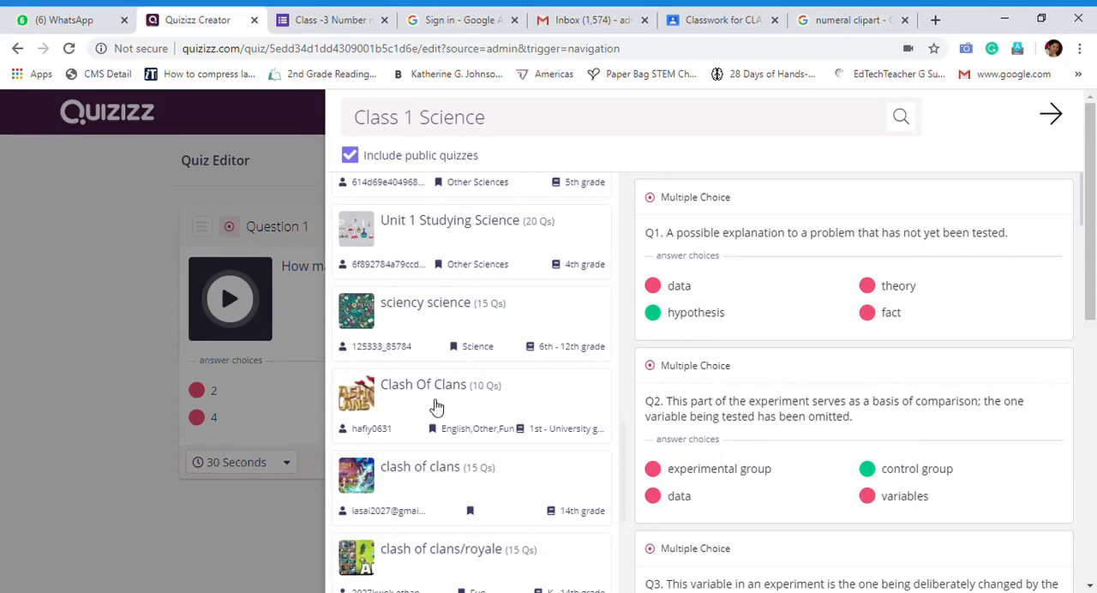
scroll(436, 421, "down", 4)
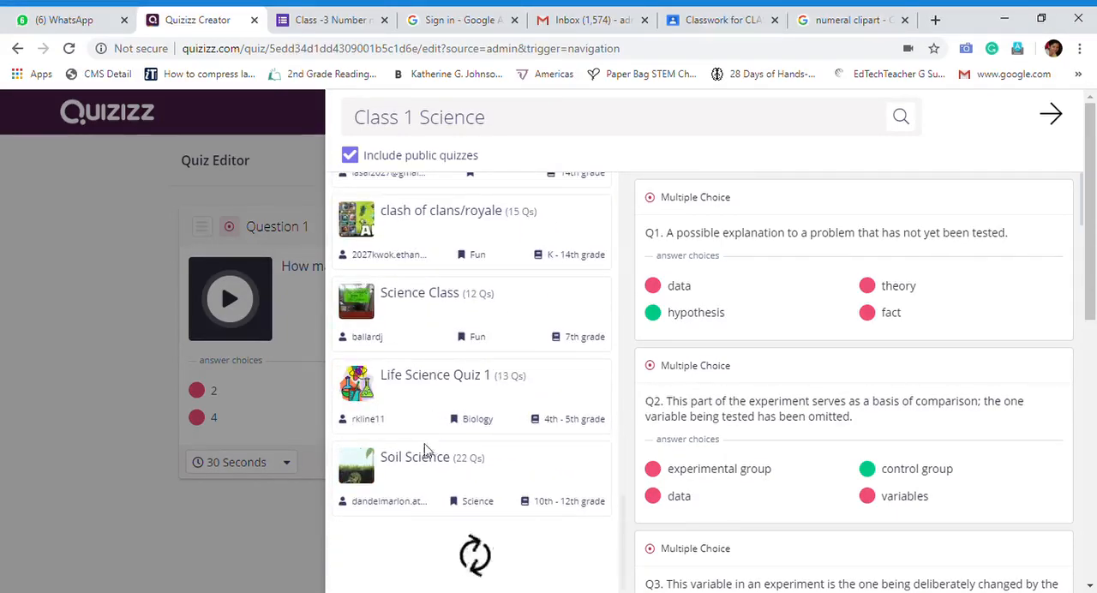
Read through the questions of "Life Science Quiz 1" and look further down the list of quizzes
left_click(439, 386)
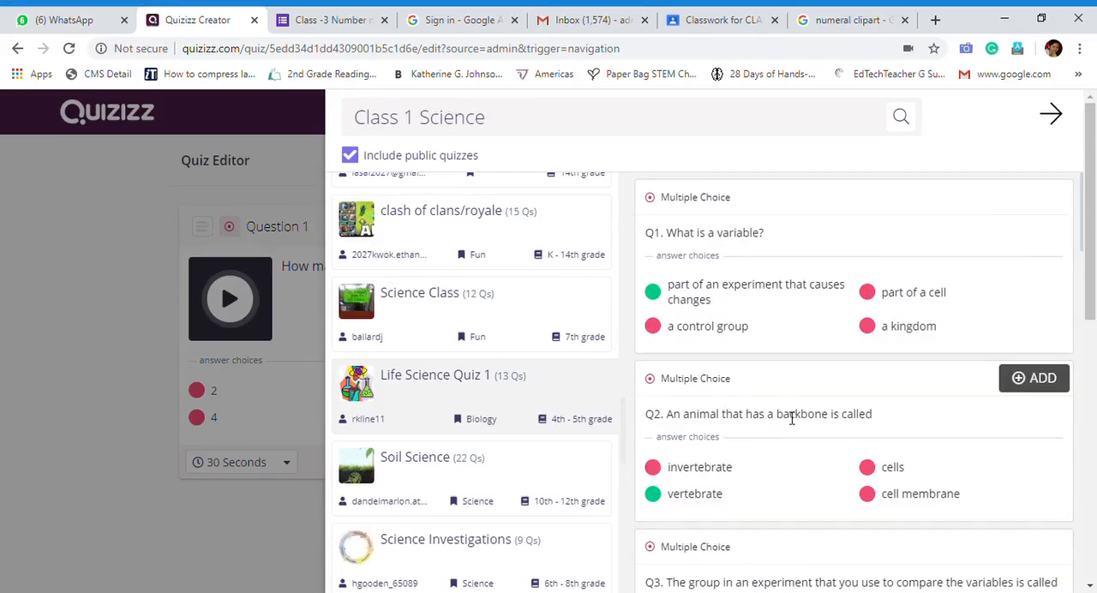
scroll(823, 426, "down", 4)
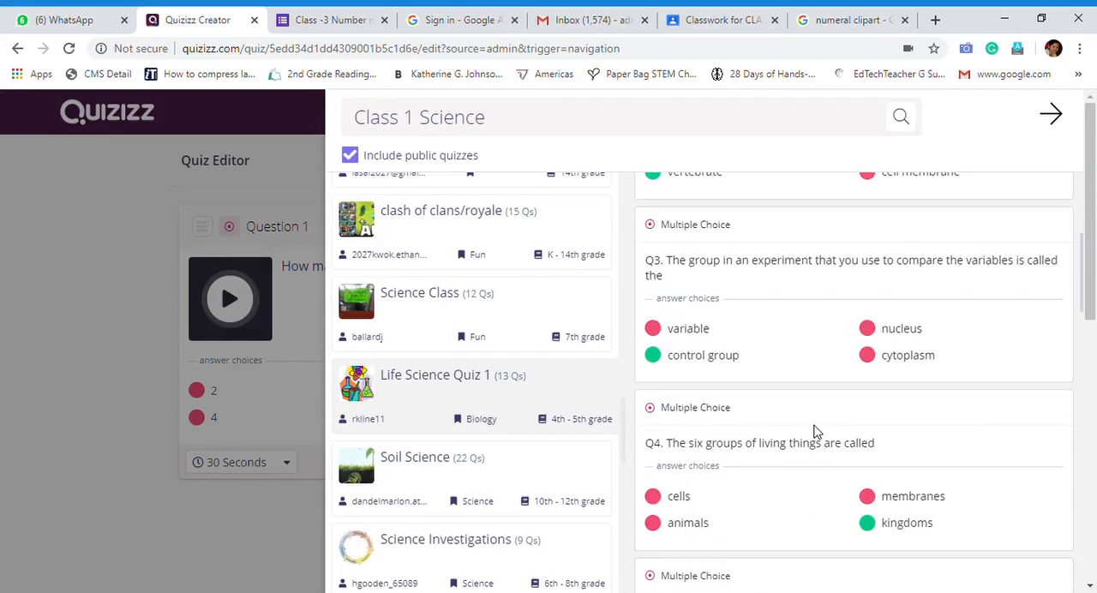
scroll(812, 442, "down", 3)
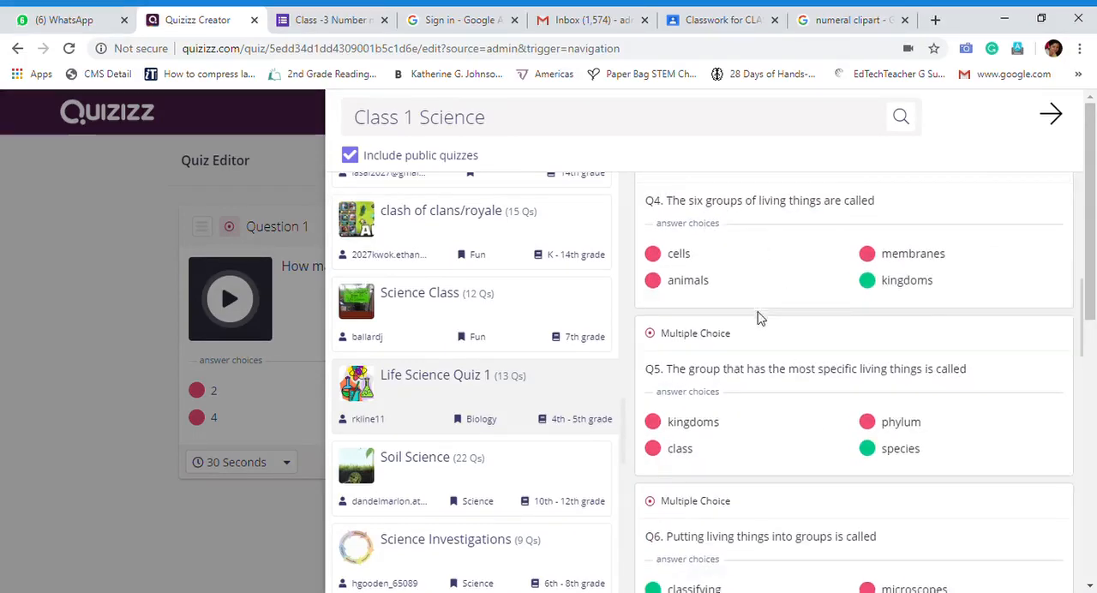
scroll(758, 343, "down", 4)
scroll(605, 509, "down", 4)
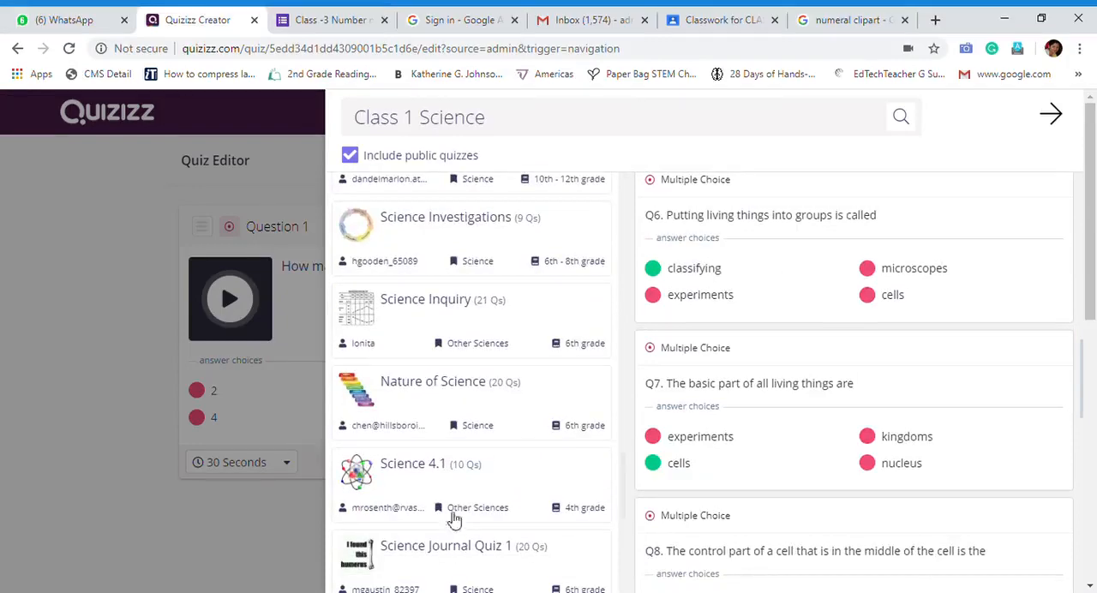
scroll(425, 403, "down", 6)
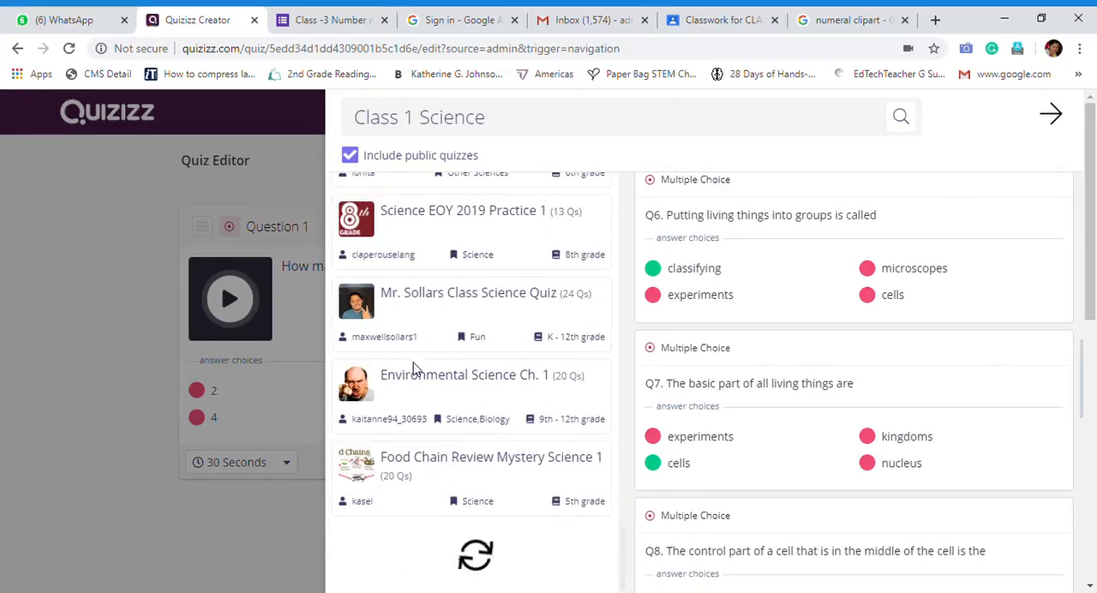
scroll(472, 308, "down", 5)
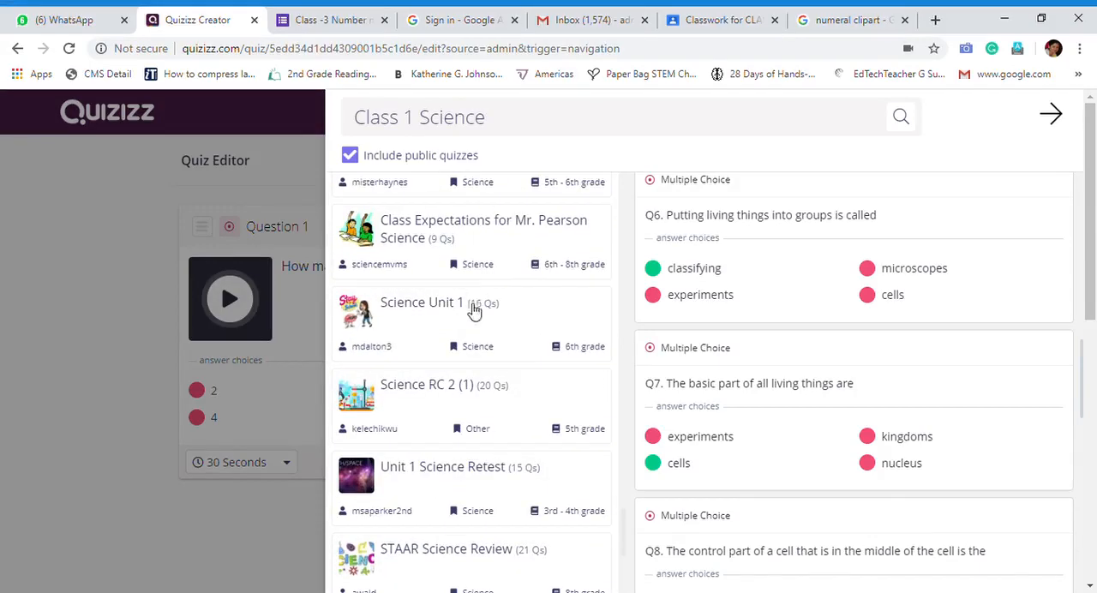
Preview the quiz "Science Unit 1" and look through the remaining public quizzes for suitable questions
left_click(417, 314)
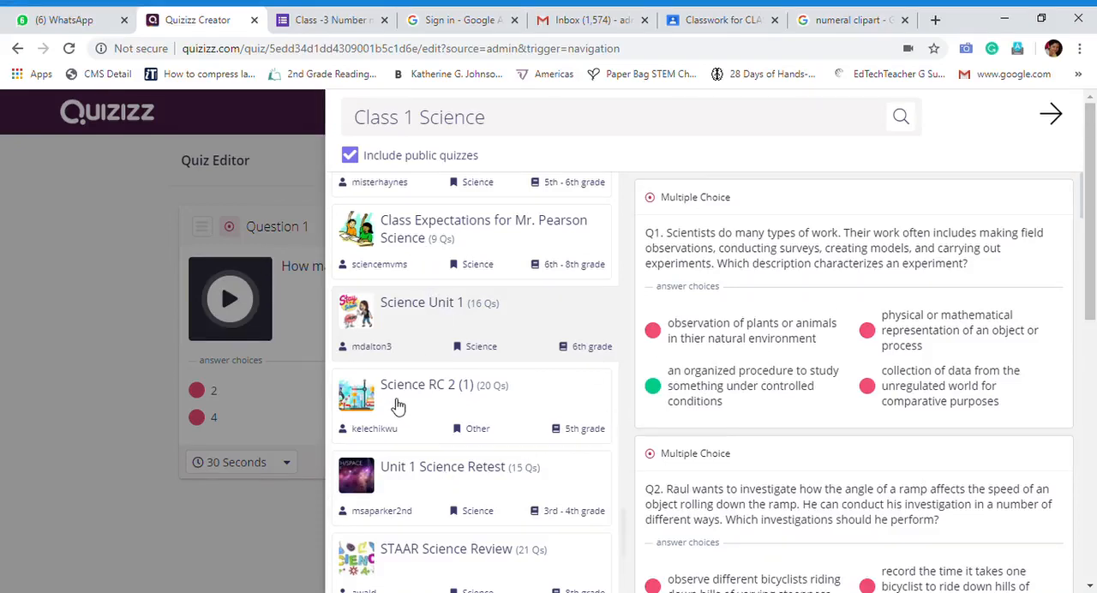
scroll(397, 406, "down", 4)
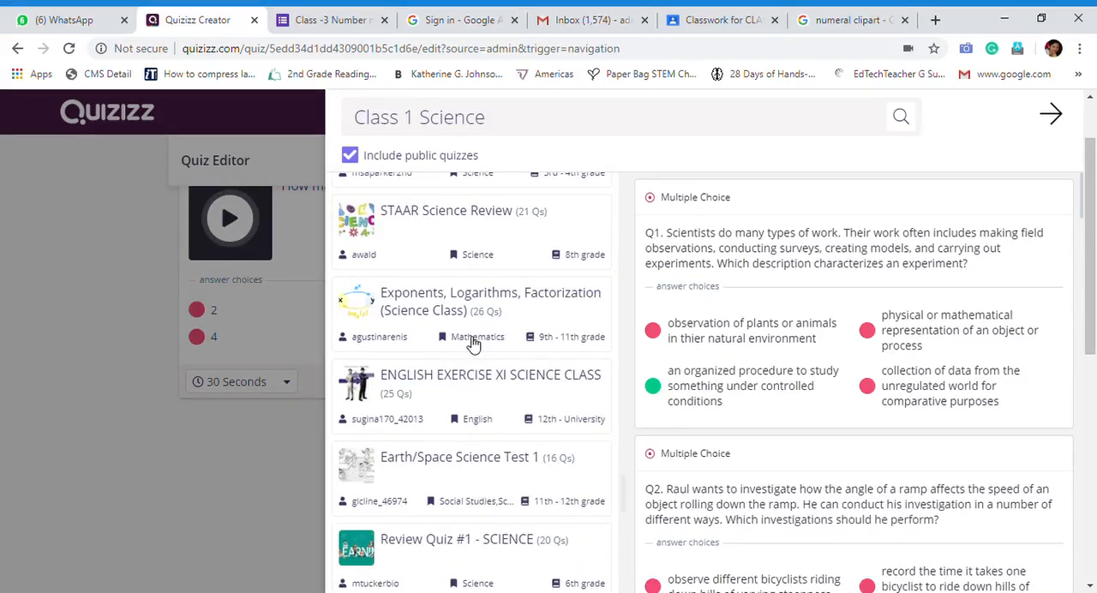
scroll(520, 410, "down", 4)
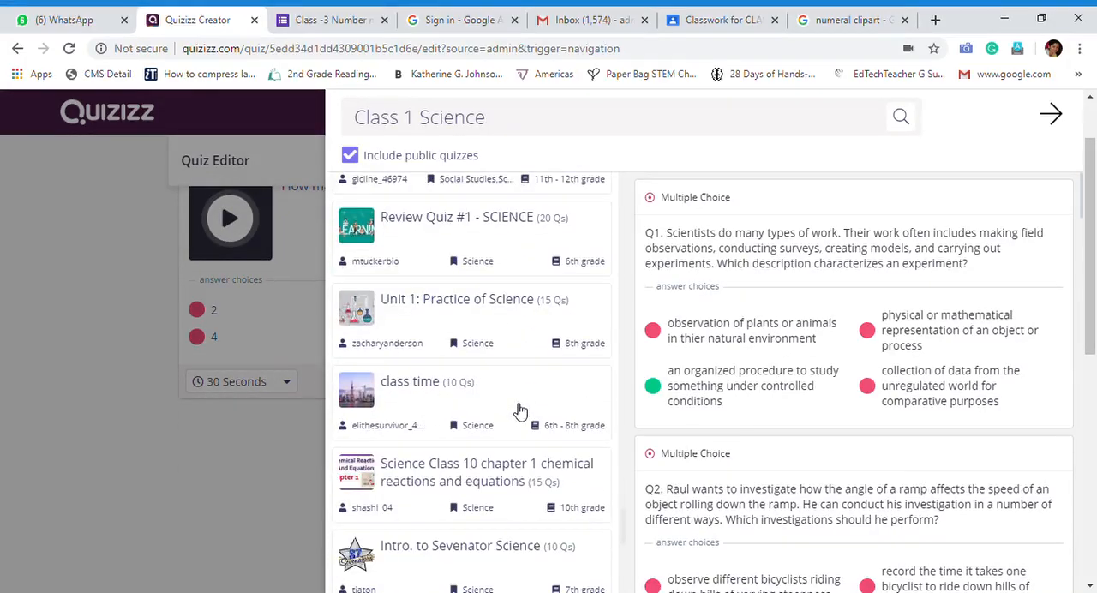
scroll(521, 410, "down", 5)
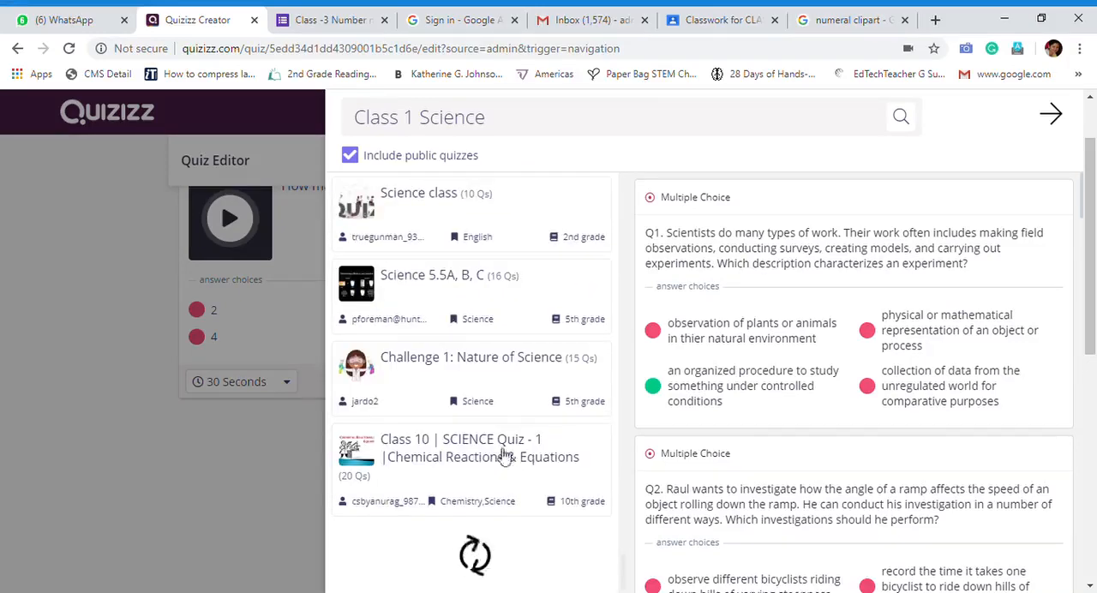
scroll(478, 385, "down", 5)
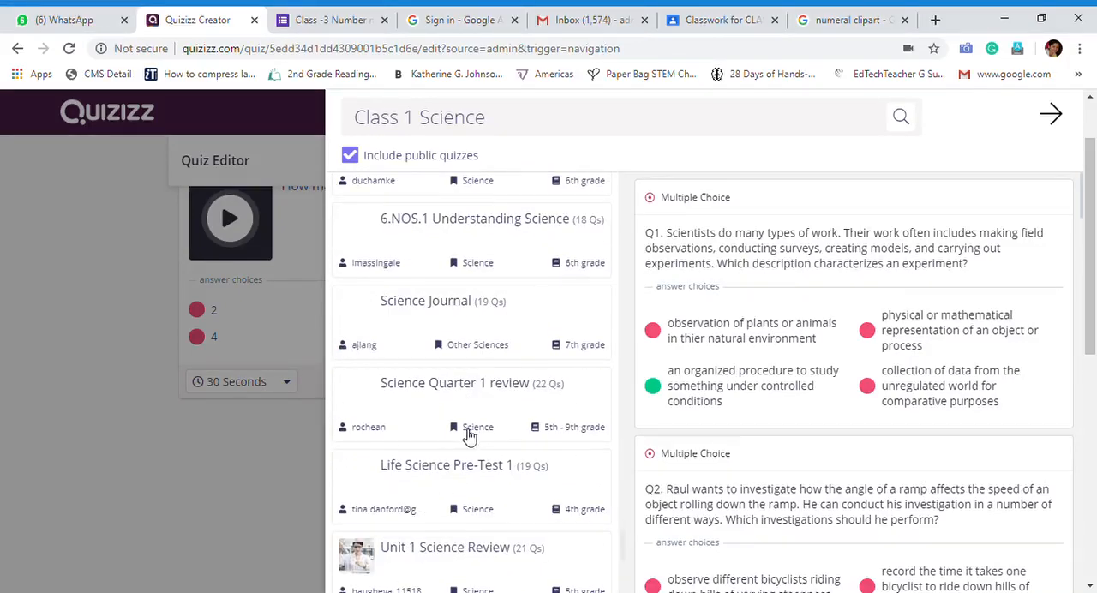
scroll(434, 325, "down", 5)
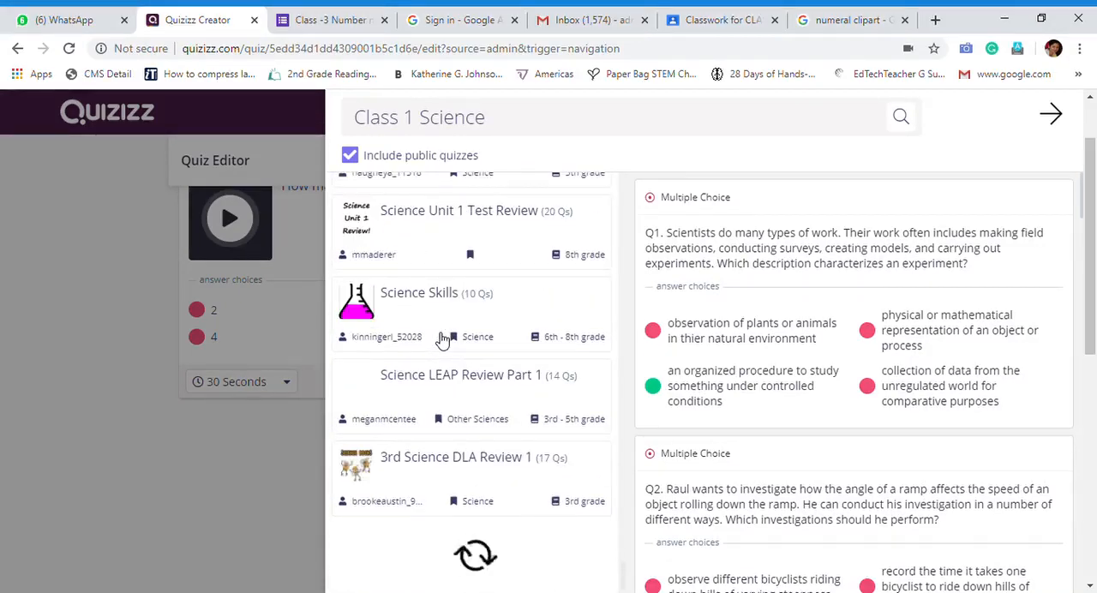
scroll(453, 386, "down", 5)
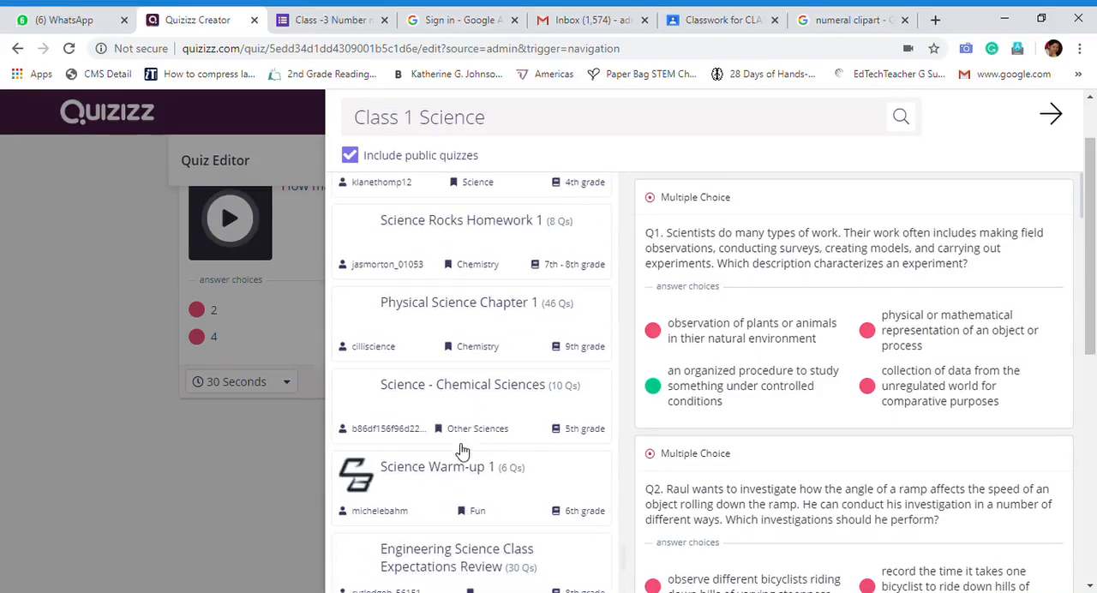
scroll(501, 279, "up", 5)
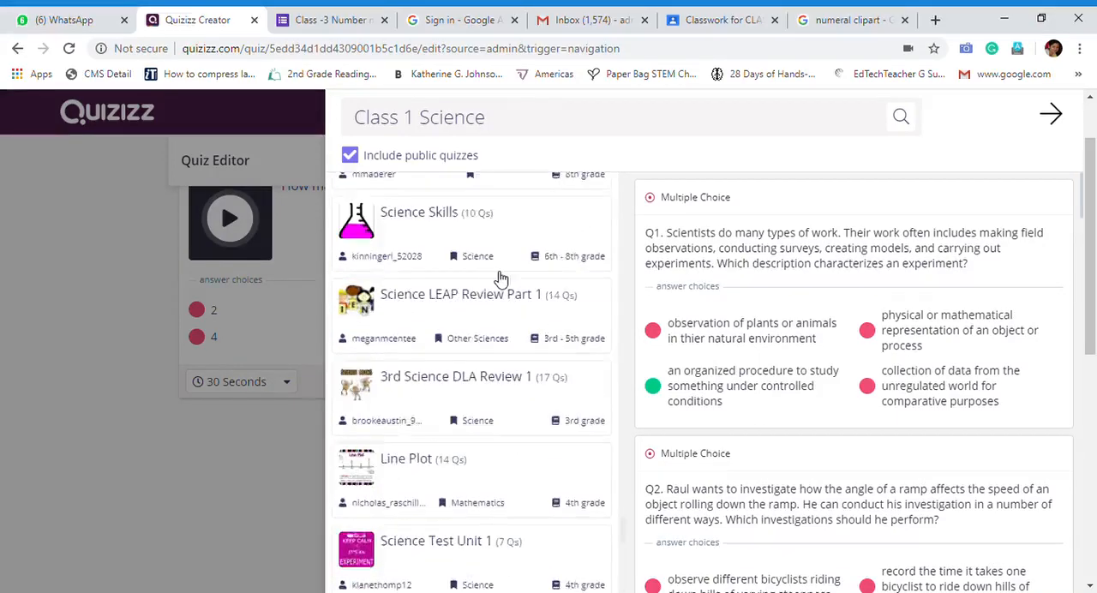
Replace the Teleport search text with "body parts"
scroll(501, 278, "up", 5)
scroll(474, 331, "up", 5)
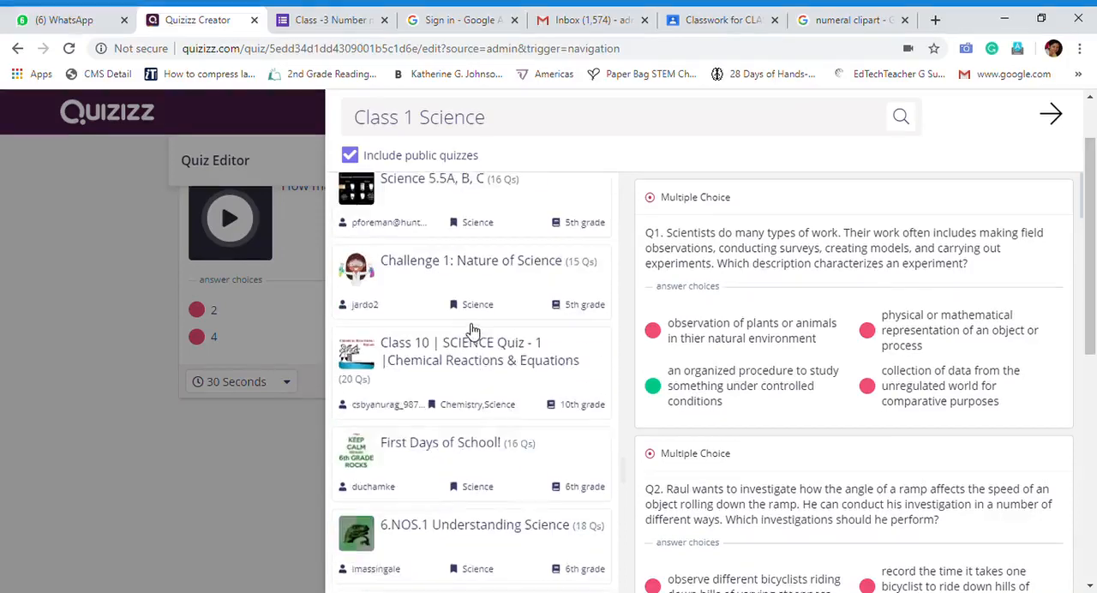
scroll(473, 330, "up", 5)
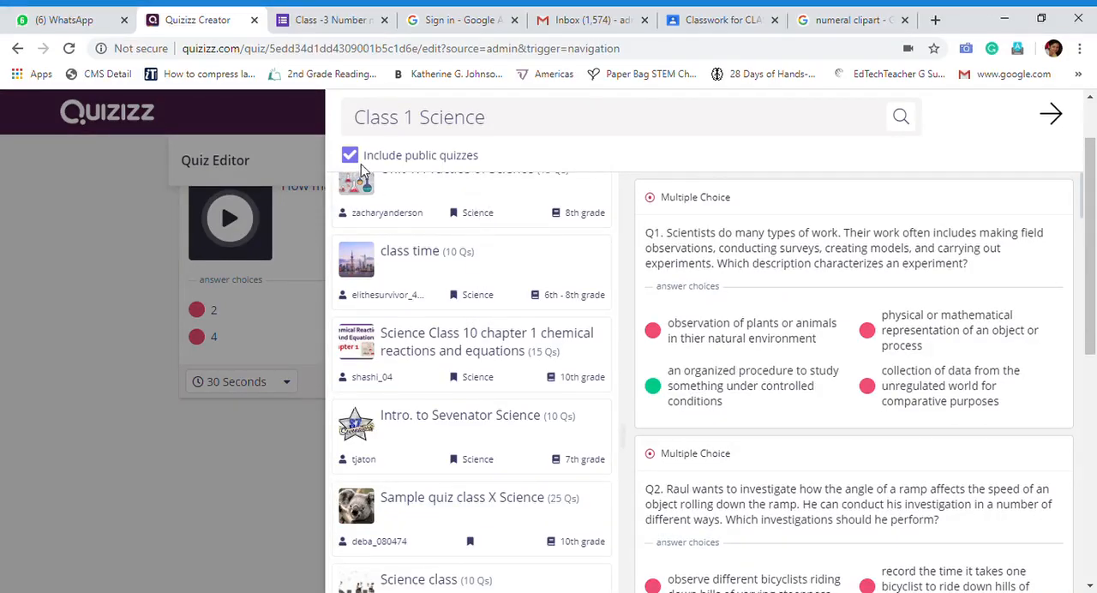
left_click(520, 126)
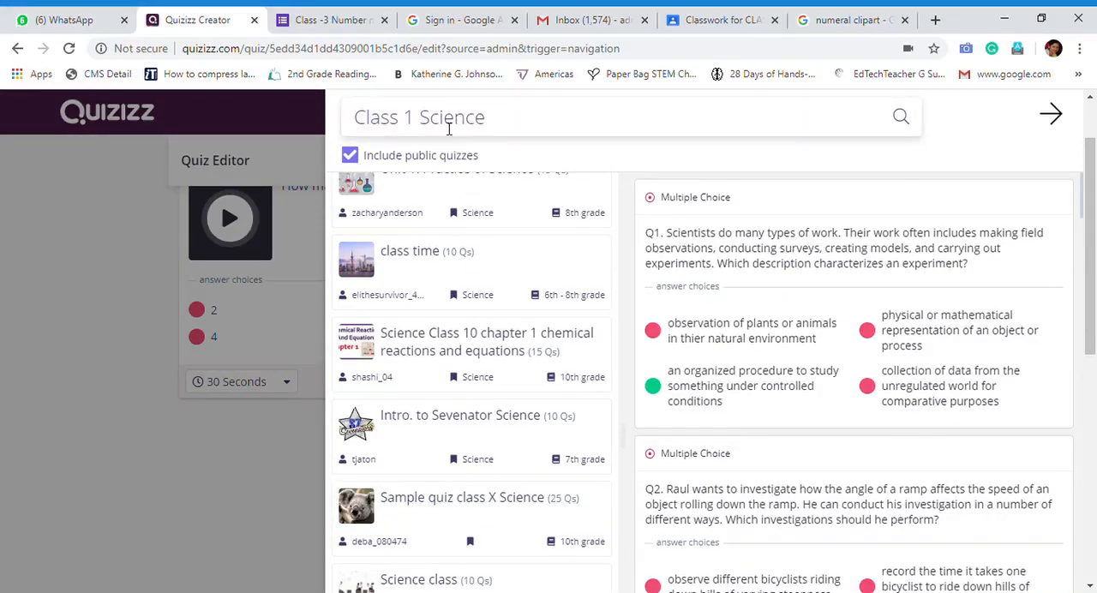
left_click_drag(421, 126, 355, 129)
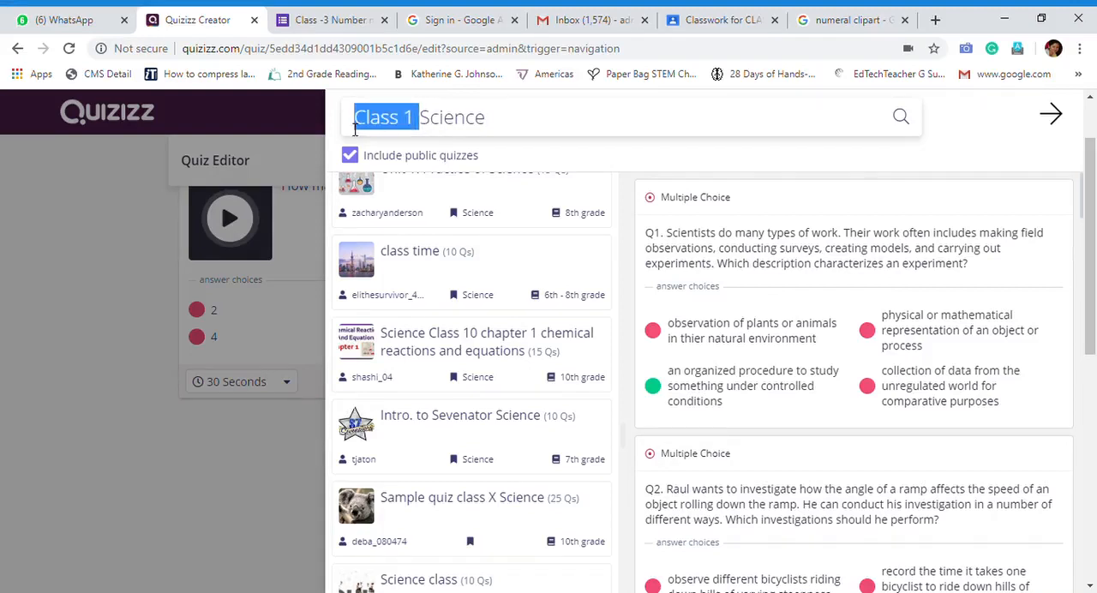
type("b")
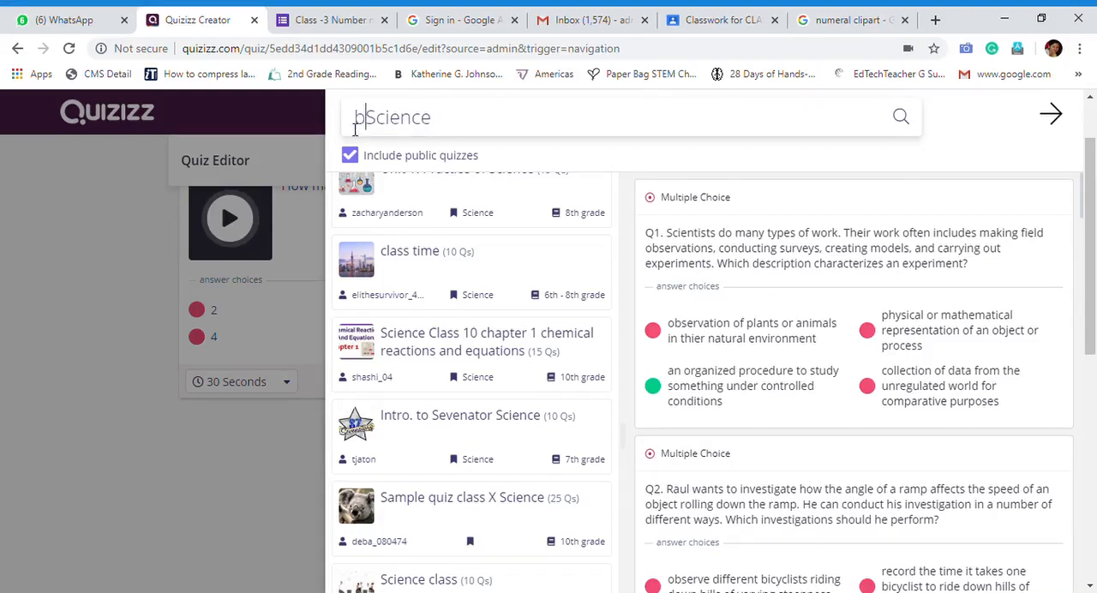
type("o")
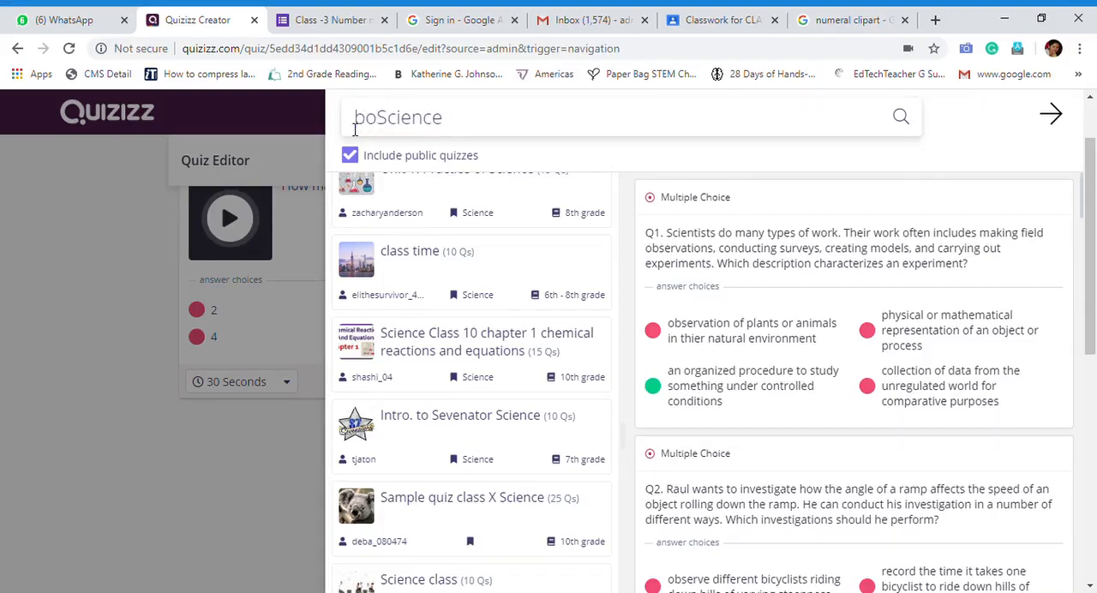
type("dy ")
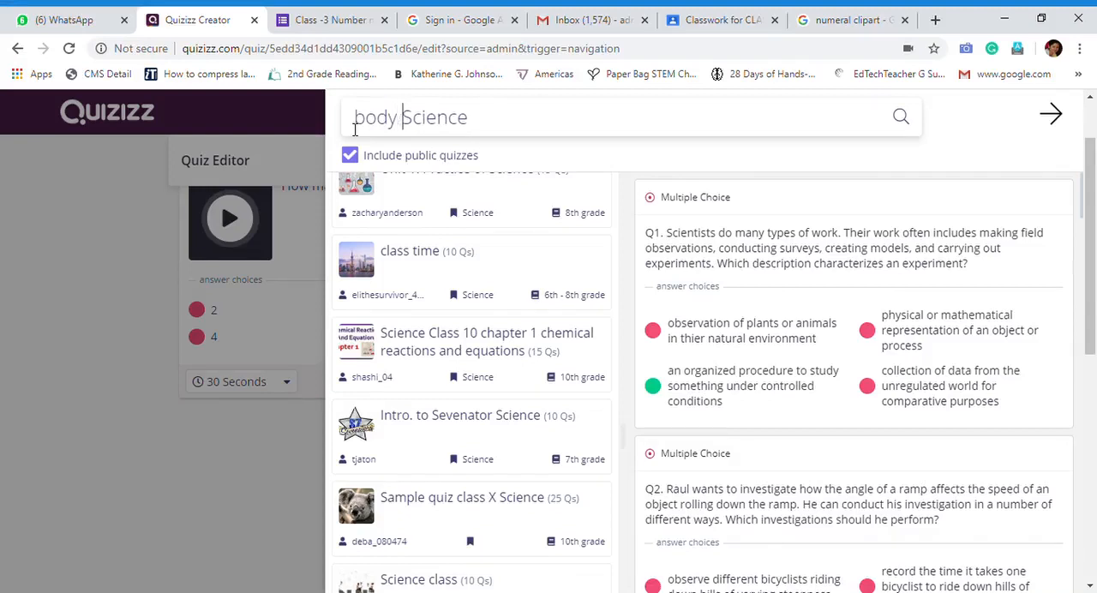
type("p")
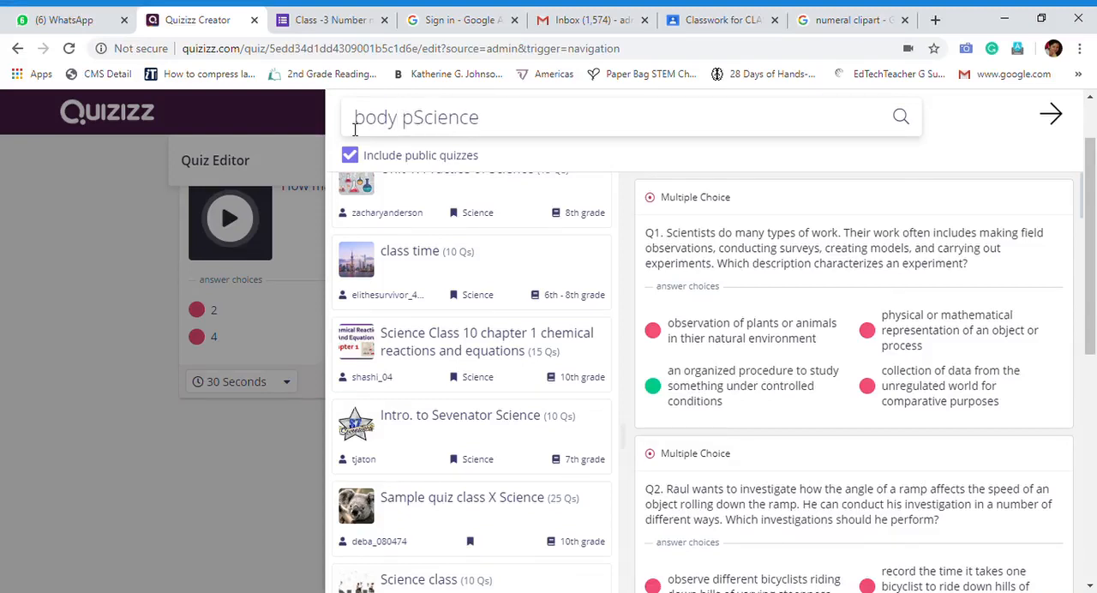
type("arts")
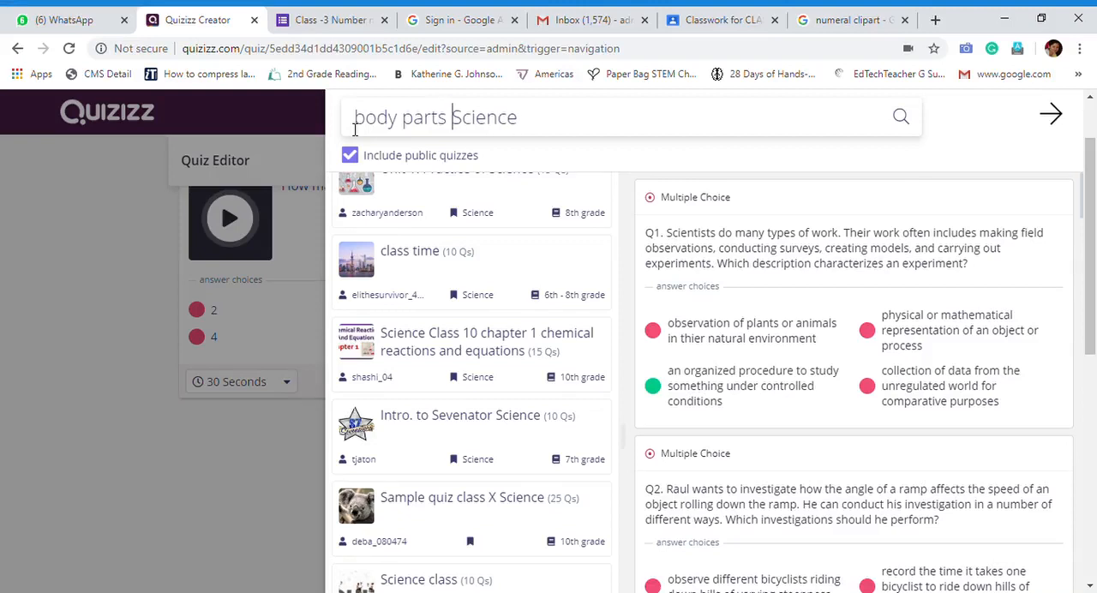
key("Delete")
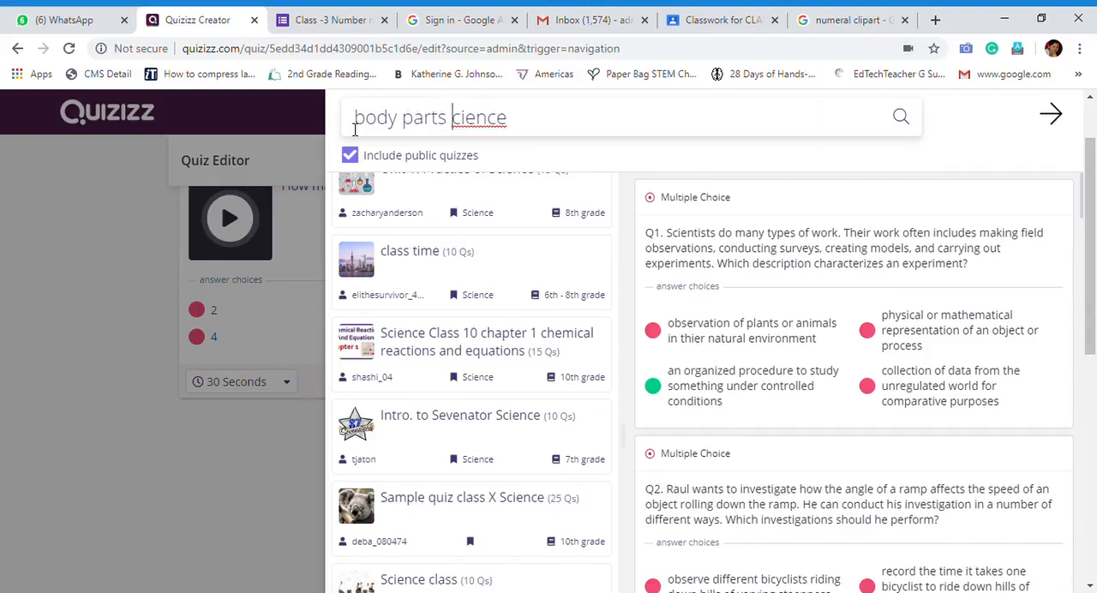
key("Delete")
key("Delete")
key("Delete")
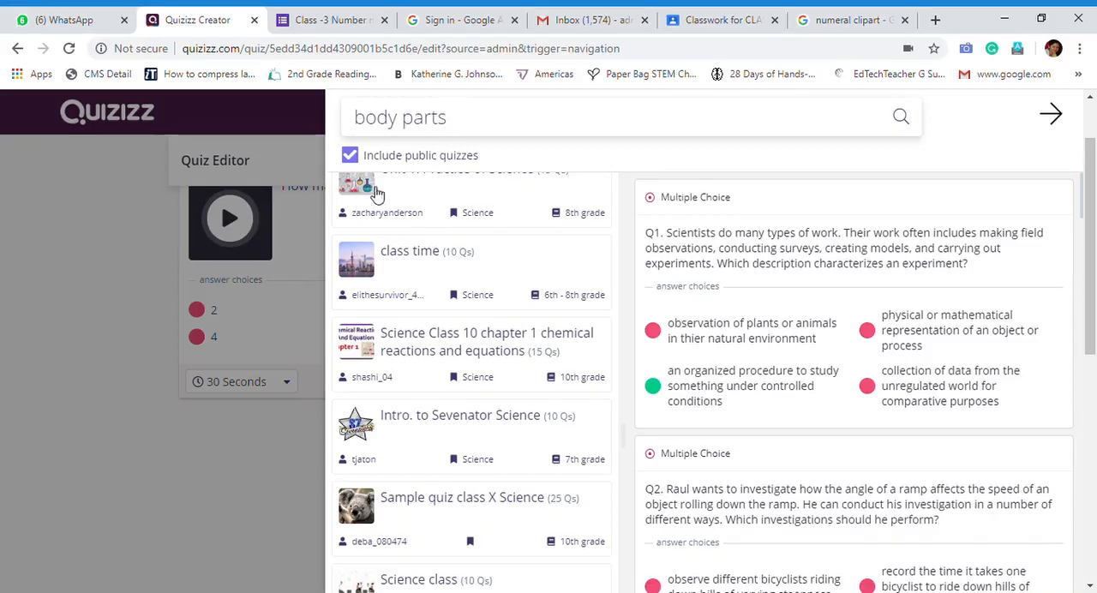
left_click(521, 163)
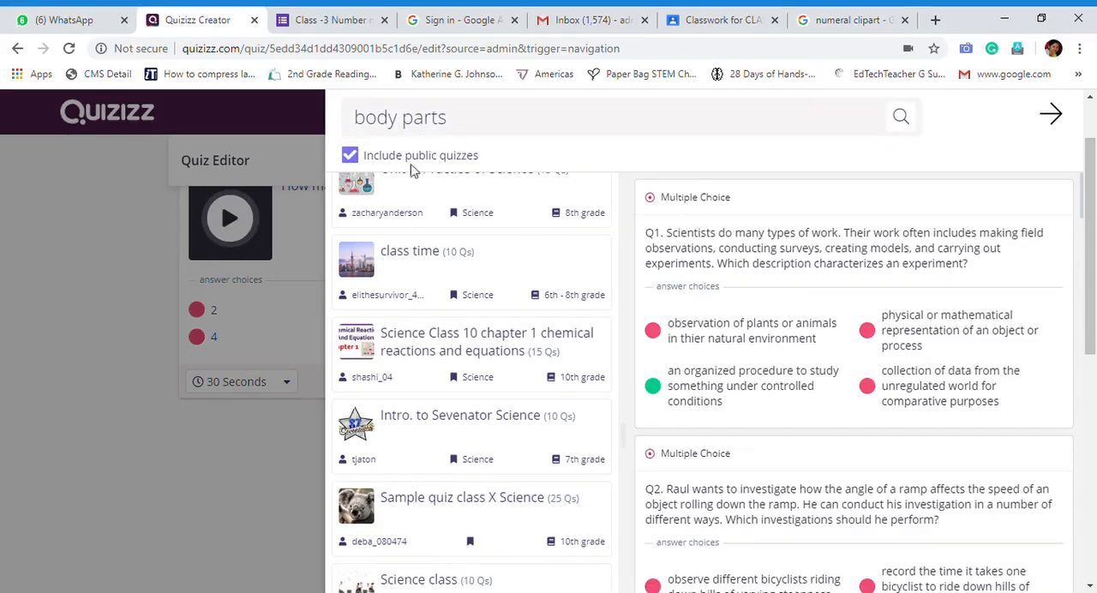
left_click(803, 125)
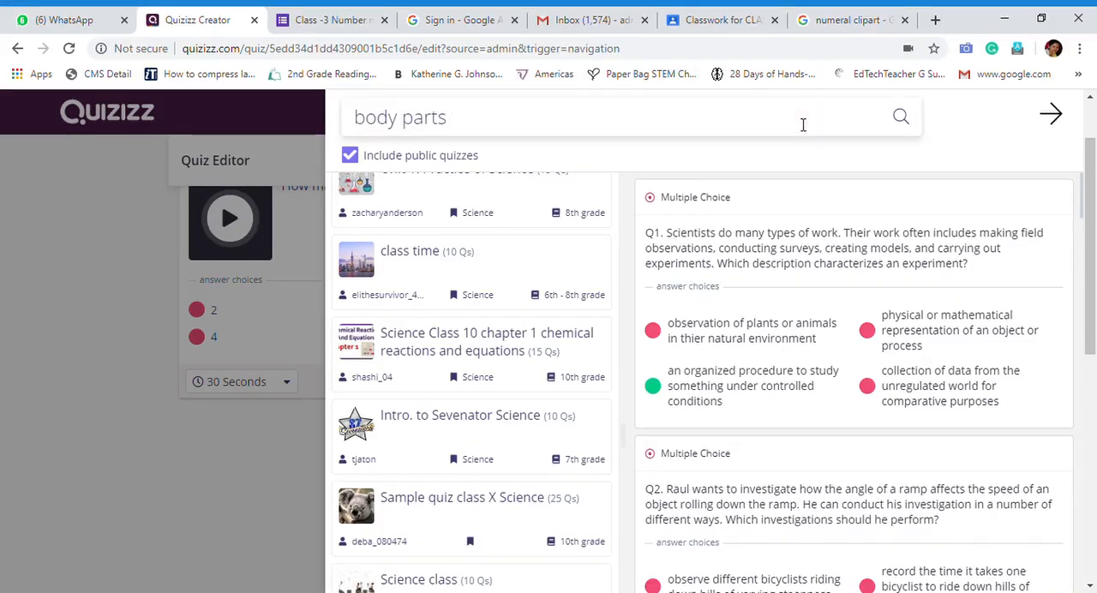
Preview the public quiz "Science Tryout 1" and look through the list of quizzes from the start
scroll(472, 306, "down", 15)
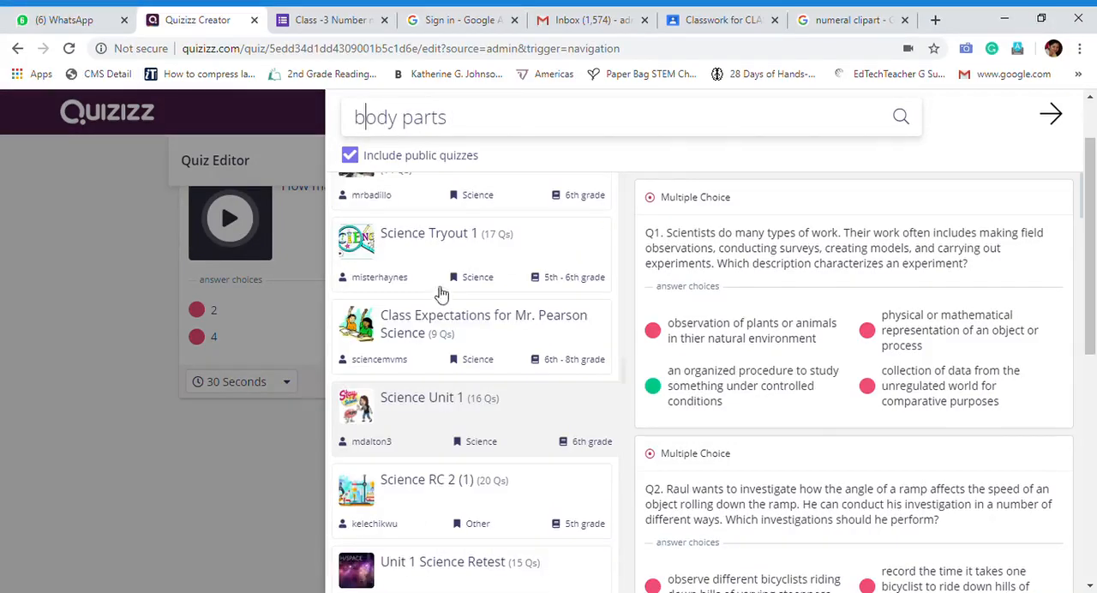
scroll(440, 294, "up", 3)
left_click(465, 498)
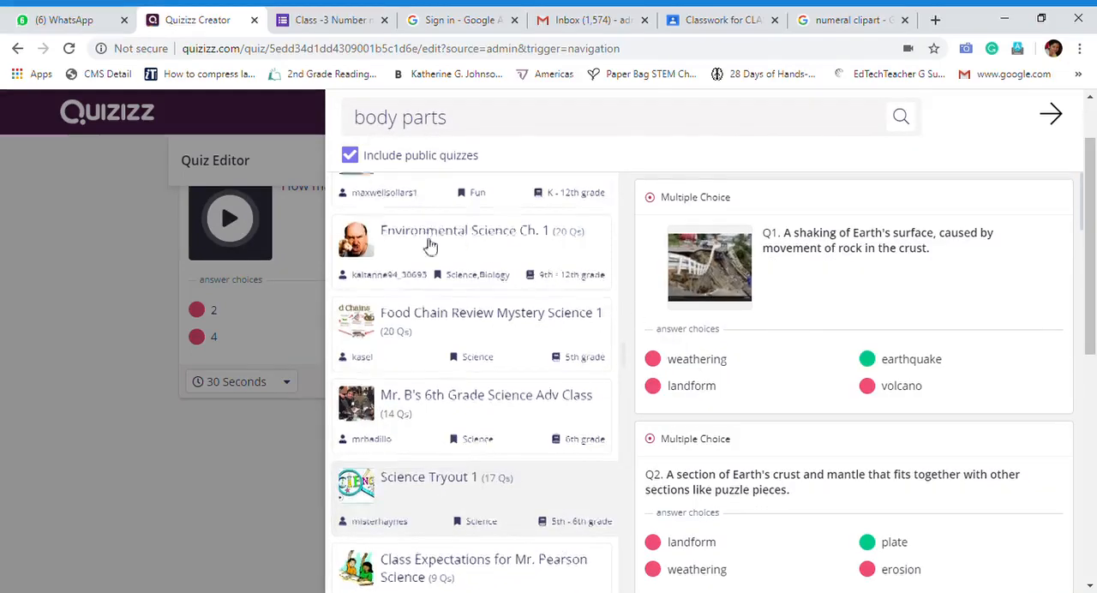
scroll(442, 325, "down", 5)
scroll(455, 288, "down", 5)
scroll(457, 300, "up", 8)
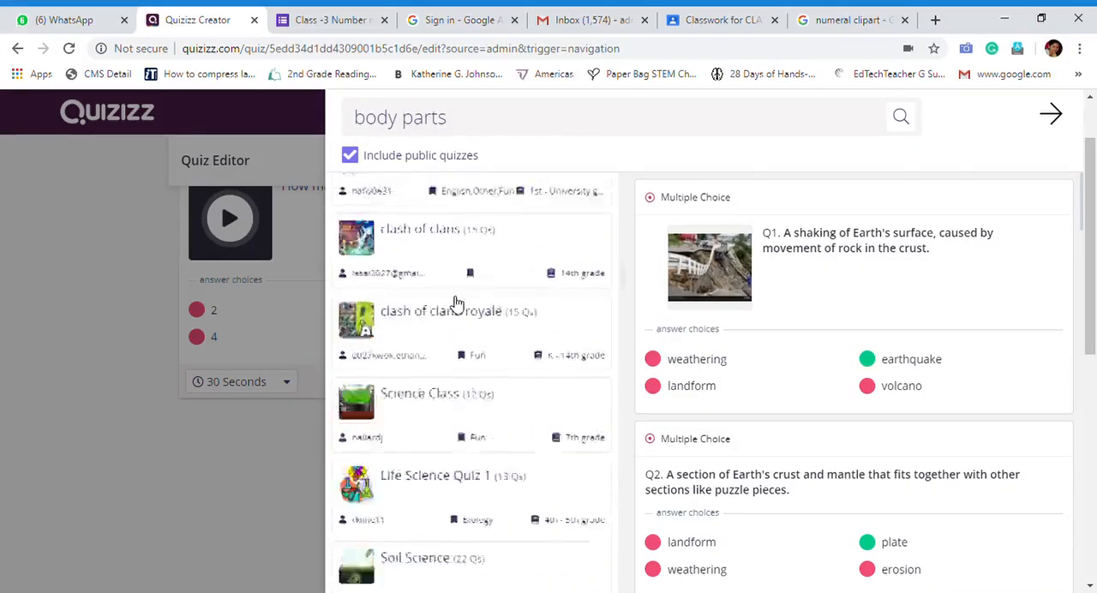
scroll(457, 306, "up", 5)
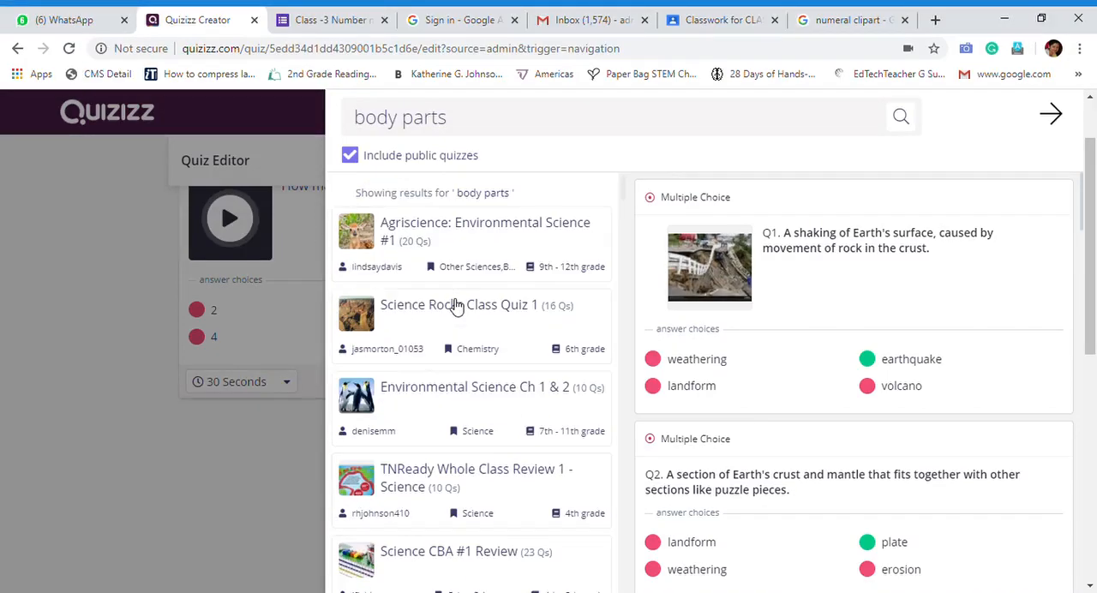
scroll(456, 307, "up", 2)
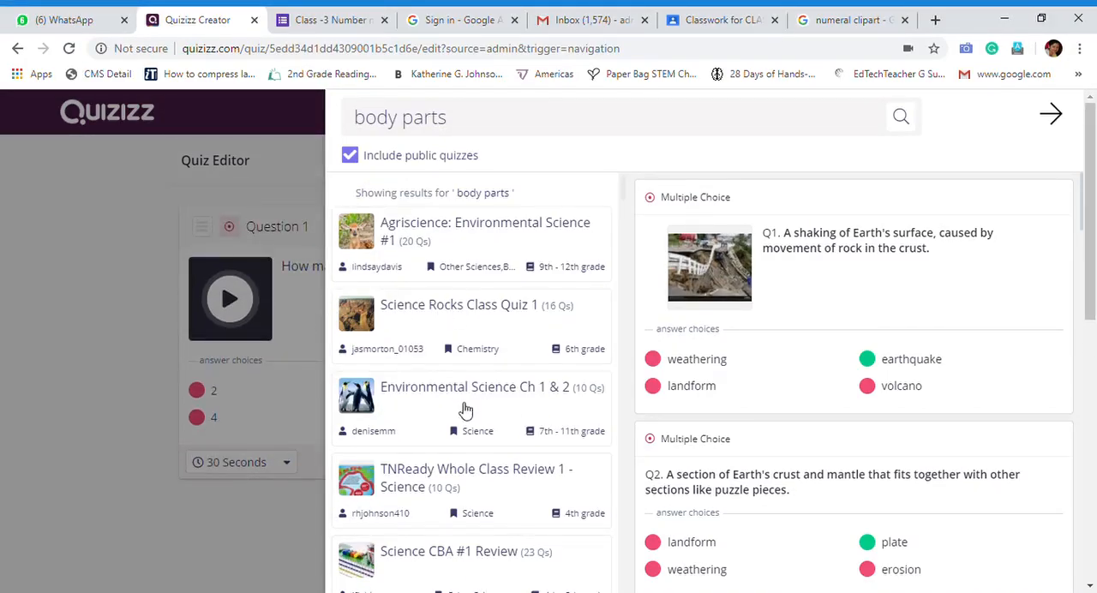
Add the question "The environment contains:" from "Environmental Science Ch 1 & 2" to the quiz and look through that quiz's remaining questions
left_click(531, 396)
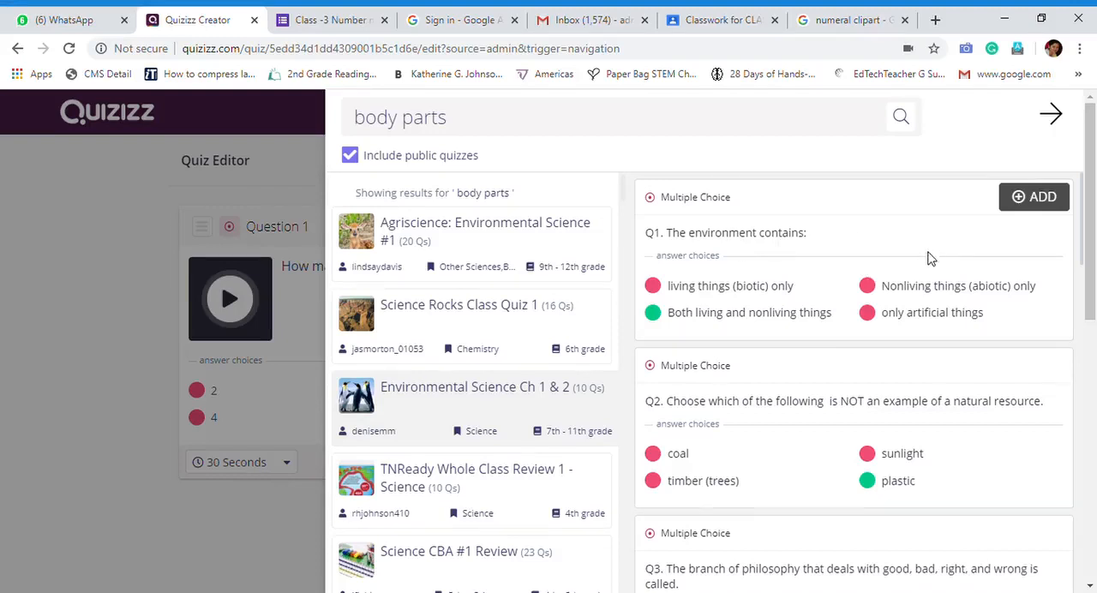
left_click(1043, 198)
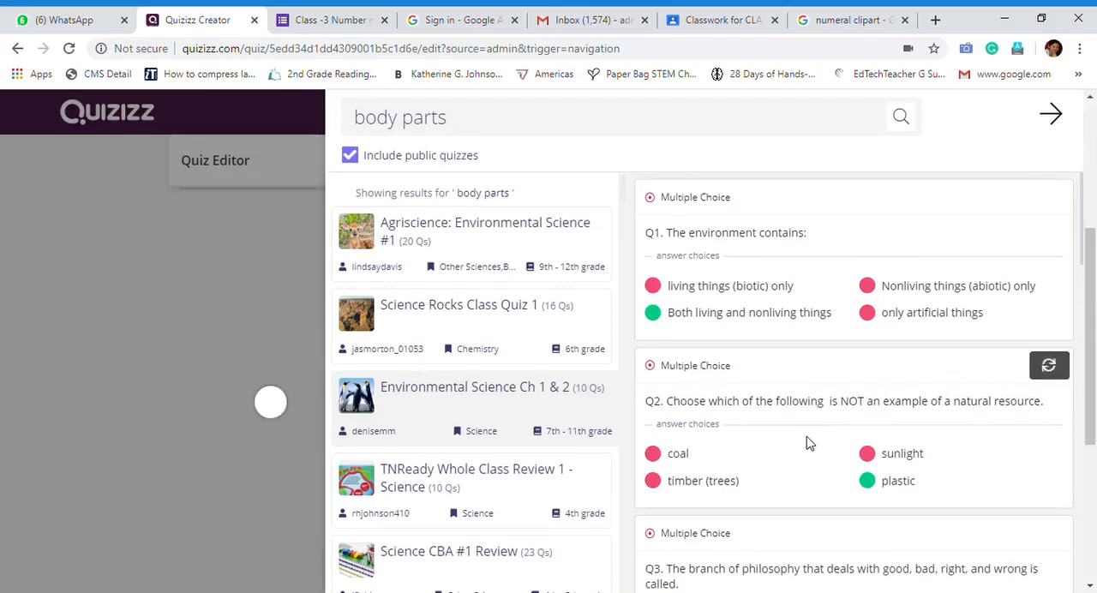
scroll(806, 443, "down", 12)
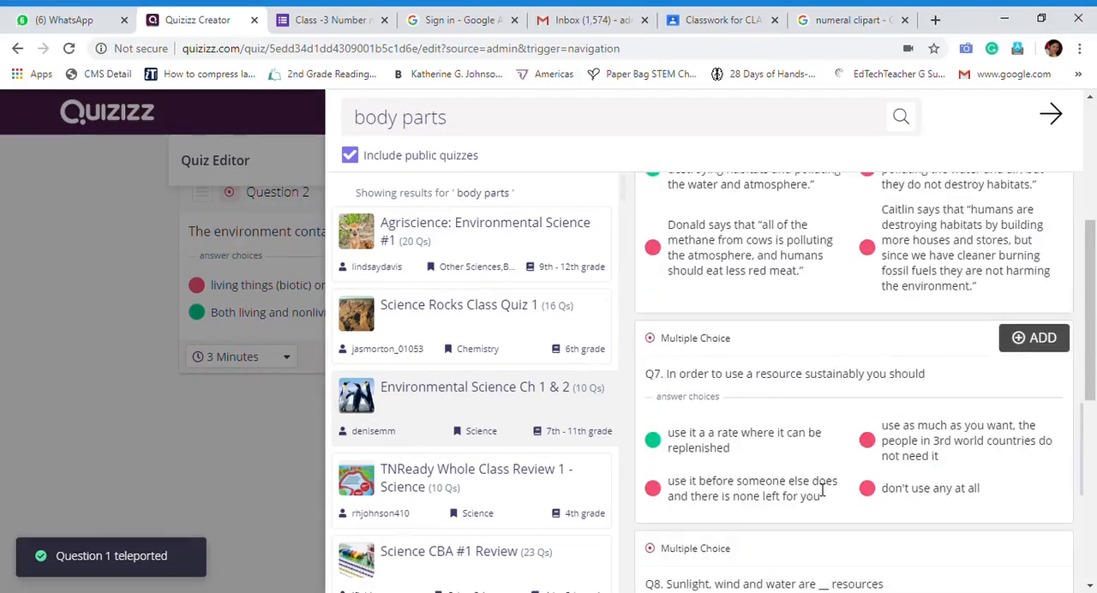
scroll(823, 489, "down", 5)
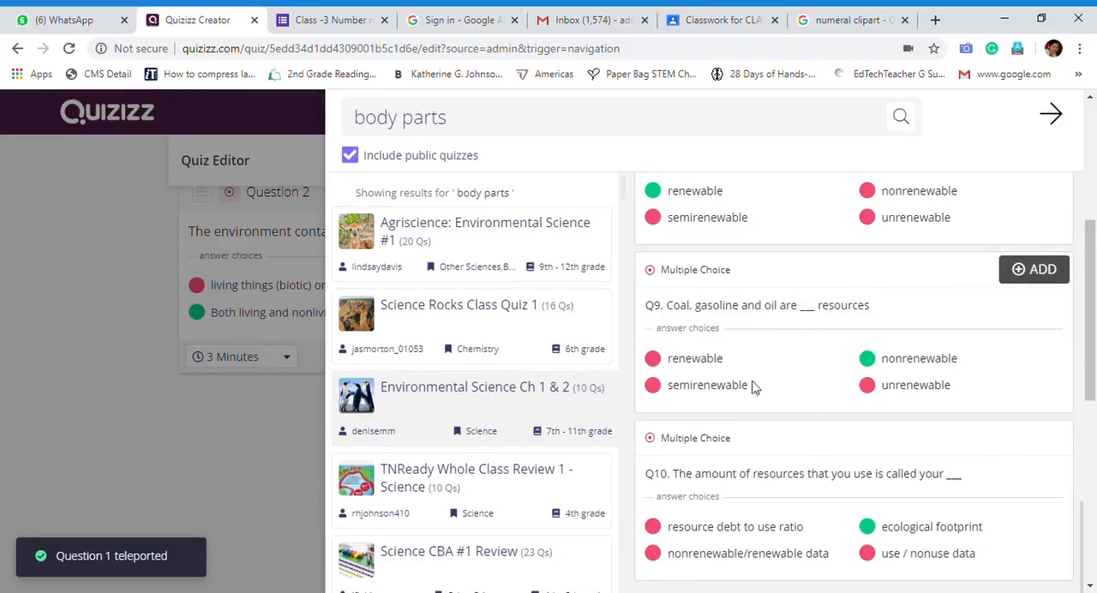
scroll(728, 456, "down", 5)
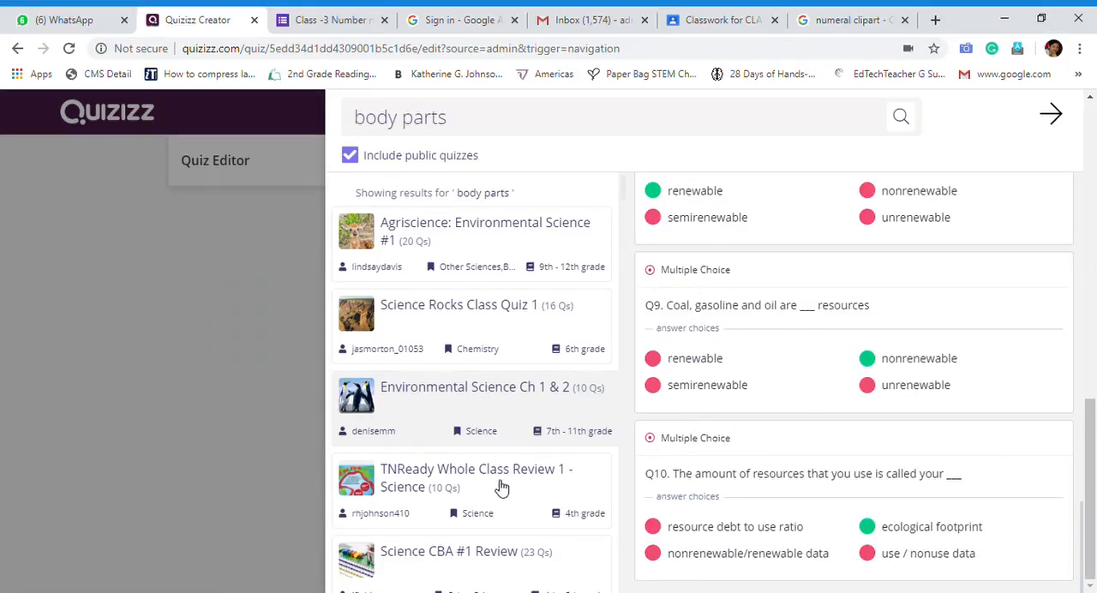
Preview the questions of "TNReady Whole Class Review 1 - Science" and look further down the list of public quizzes
left_click(502, 487)
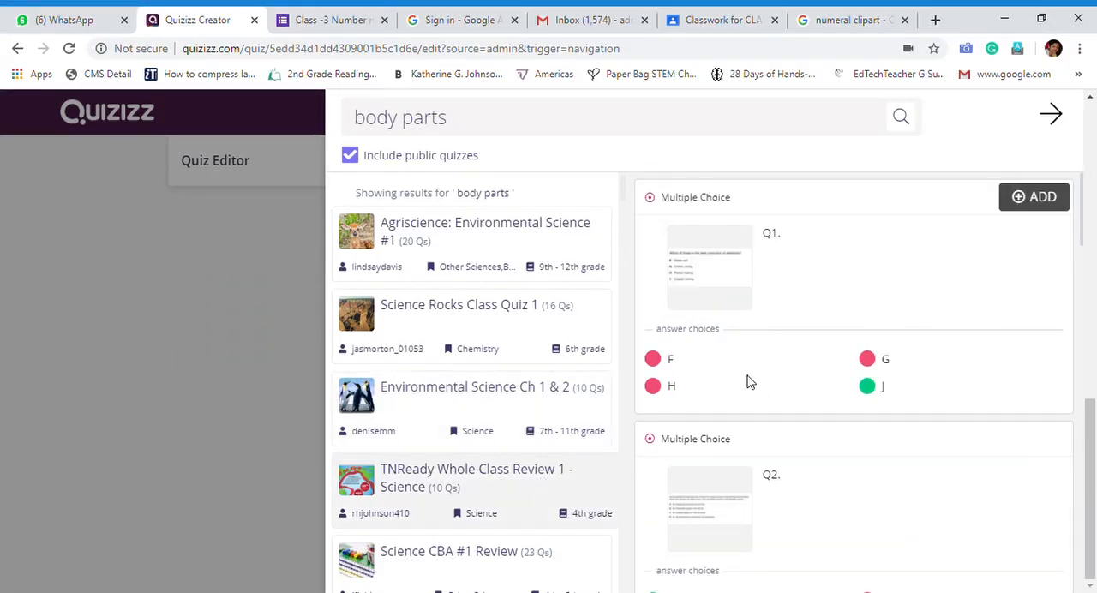
scroll(686, 368, "down", 3)
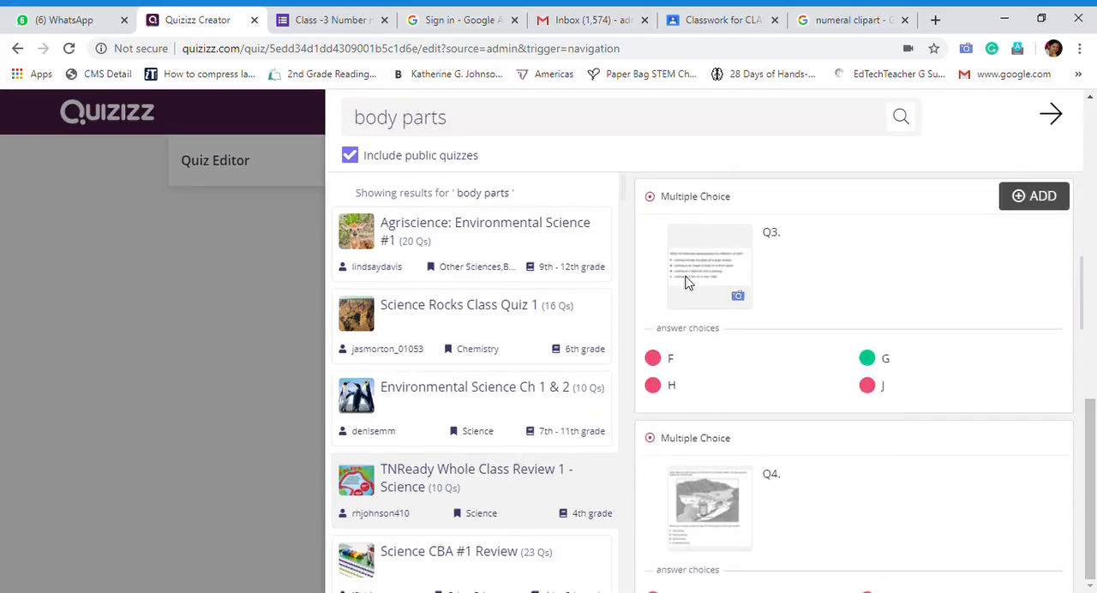
scroll(725, 337, "down", 1)
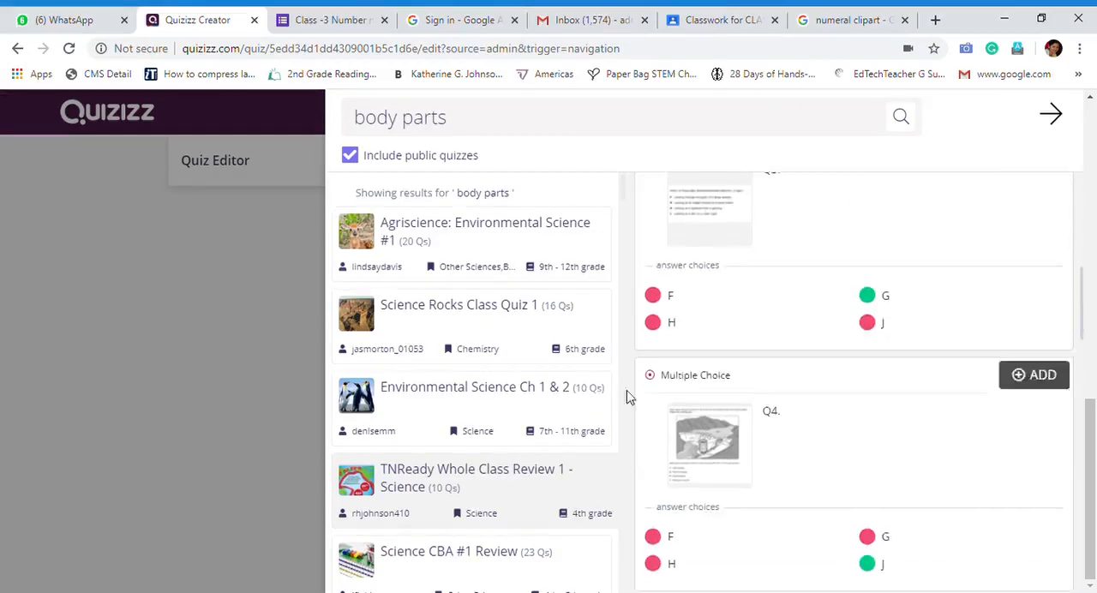
scroll(526, 470, "down", 5)
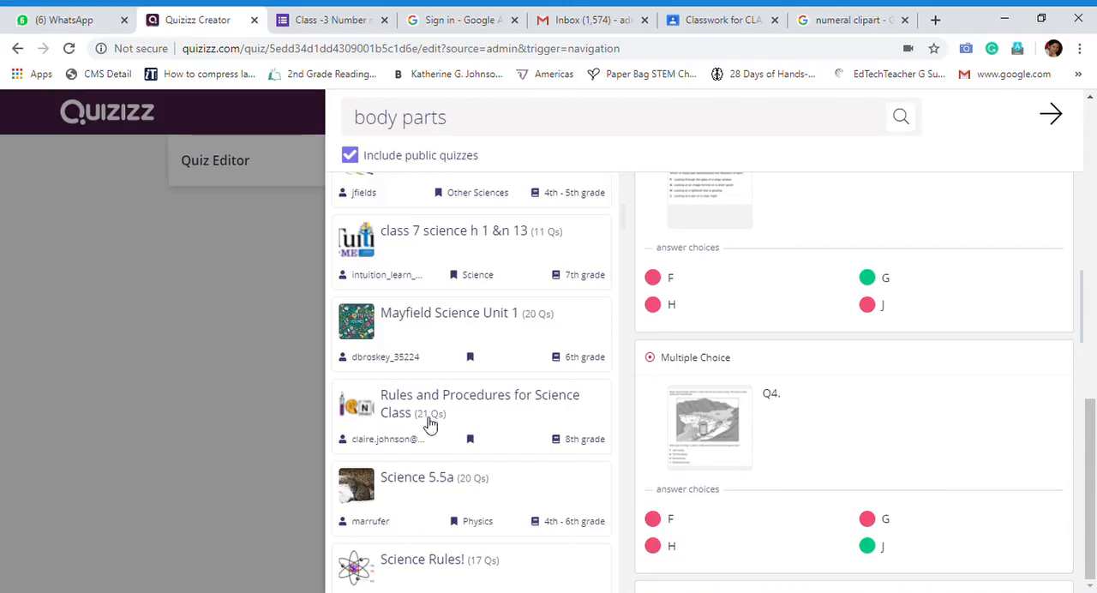
scroll(427, 426, "down", 10)
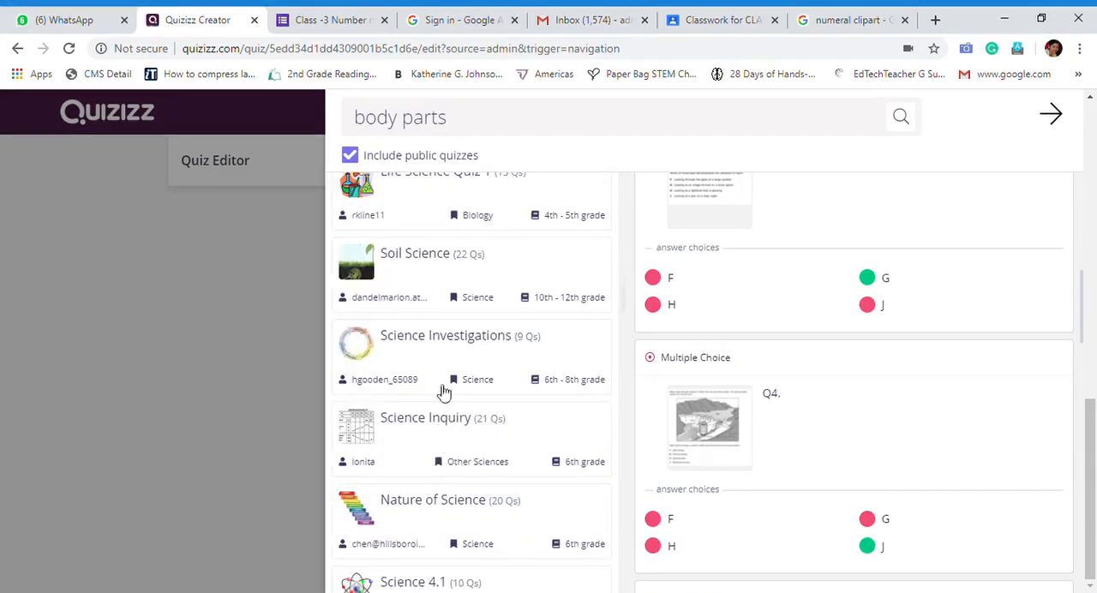
scroll(458, 500, "down", 10)
scroll(452, 538, "down", 5)
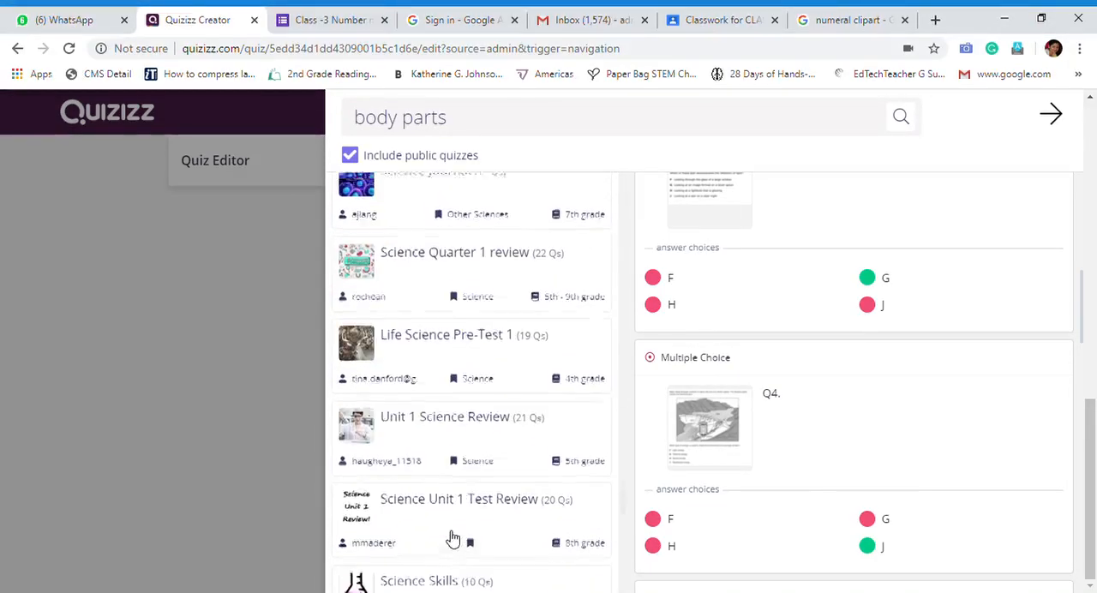
Preview the public quizzes "Science Quarter 1 review" and "Science Test Unit 1"
left_click(430, 262)
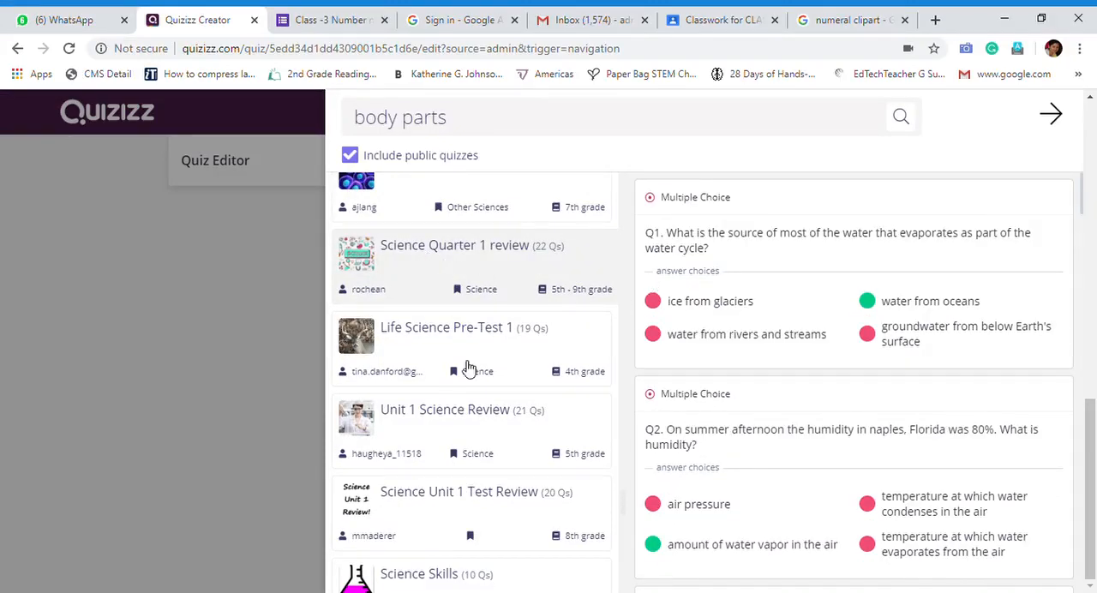
scroll(417, 443, "down", 5)
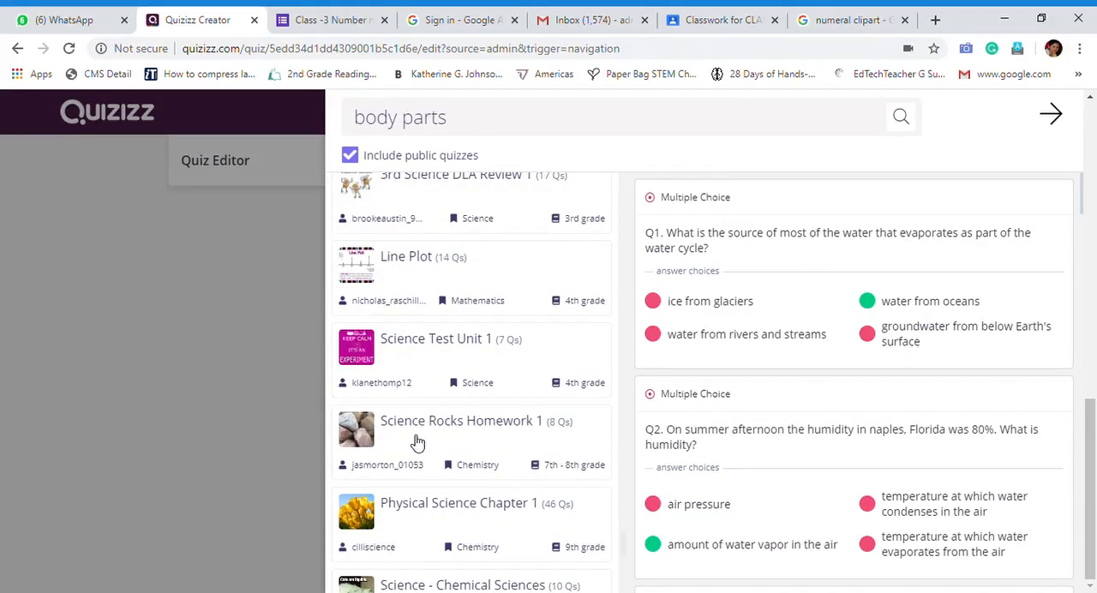
left_click(458, 354)
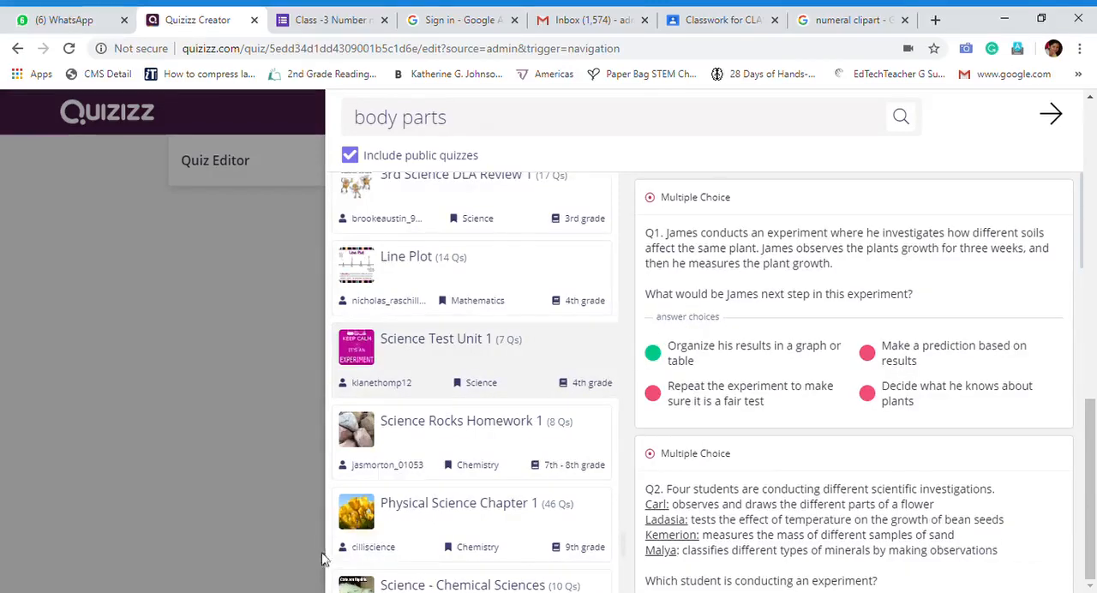
Read through the questions of "Physical Science Chapter 1" and look at the remaining public quizzes at the end of the list
scroll(534, 455, "down", 1)
left_click(470, 429)
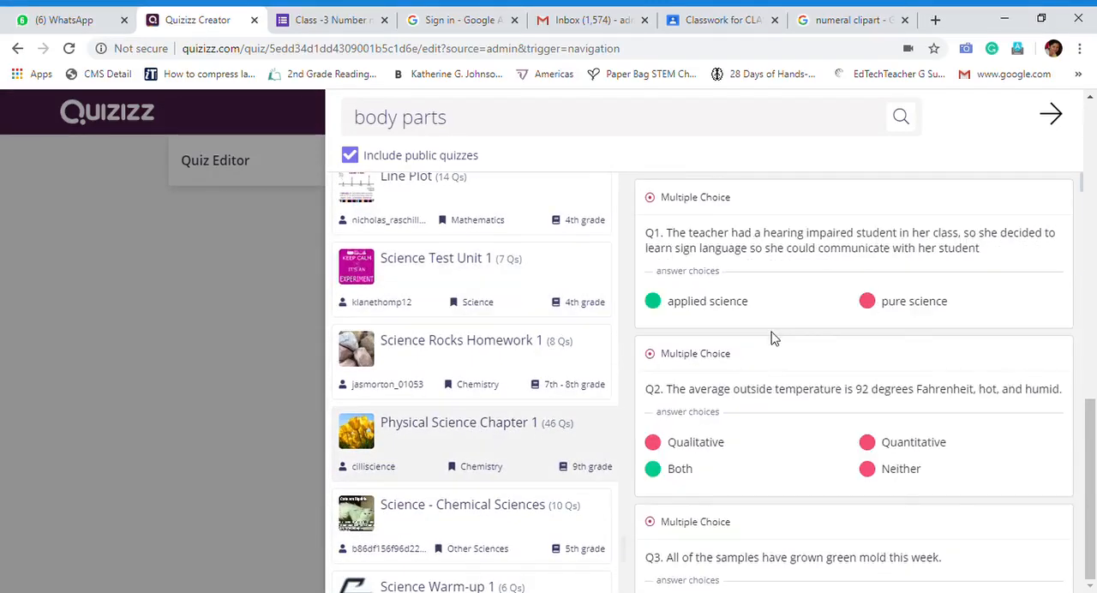
mouse_move(854, 246)
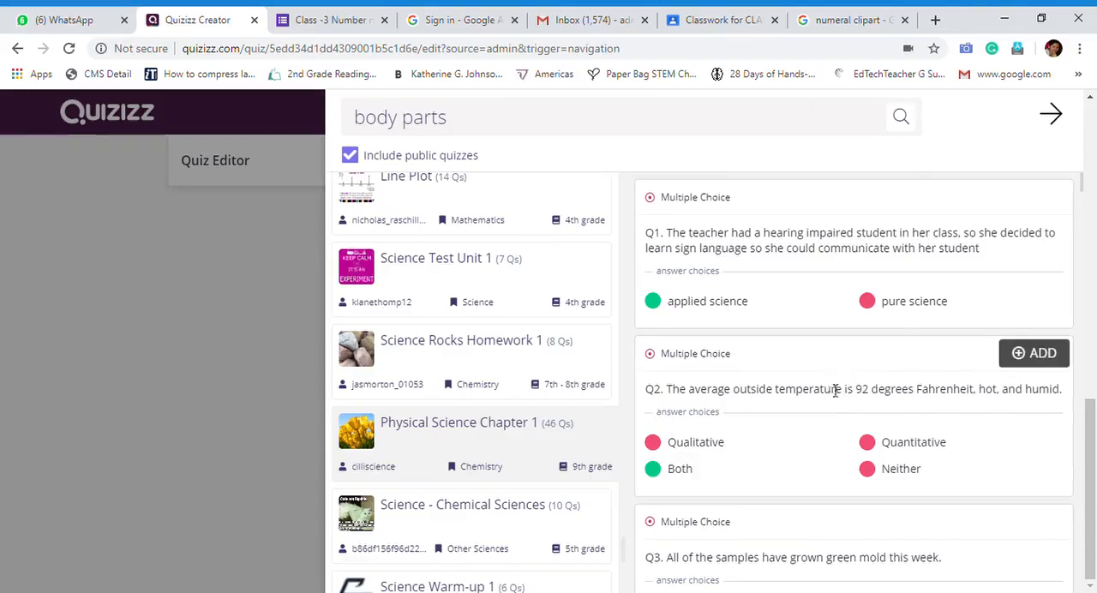
scroll(858, 386, "down", 6)
scroll(532, 480, "down", 4)
scroll(458, 549, "down", 2)
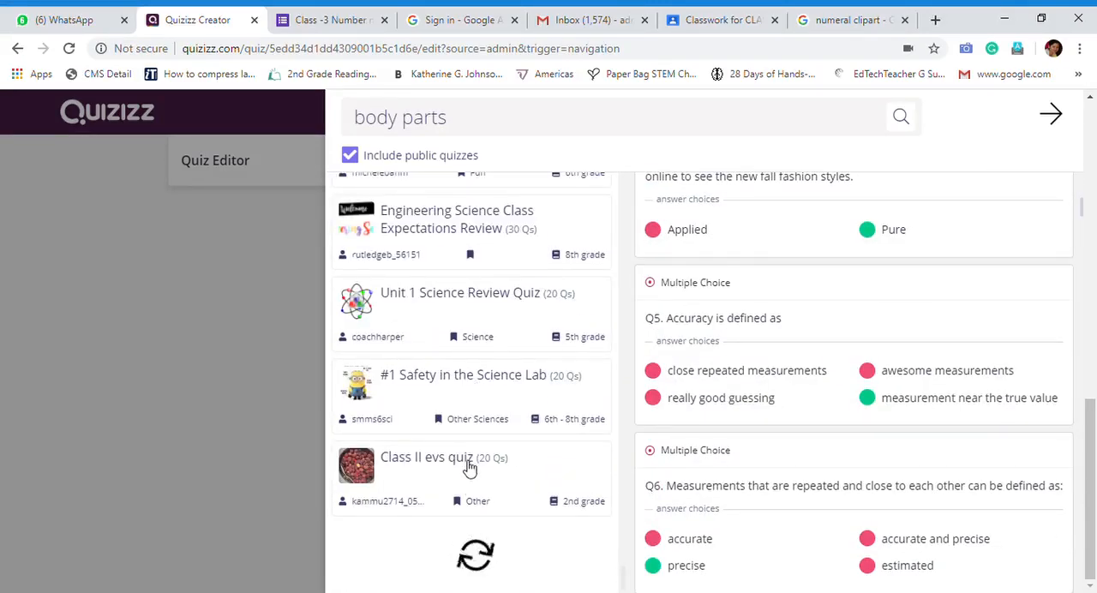
Open the public quiz "Class II evs quiz" and add its questions "Which sense organ helps us to see?" and "Which sense organ helps us to hear?"
left_click(436, 483)
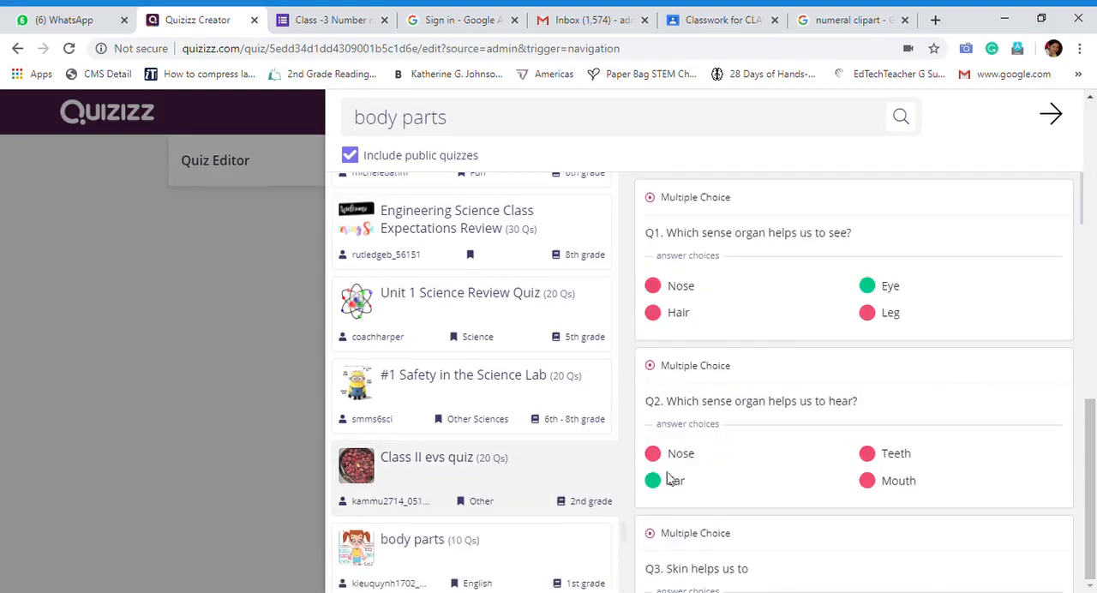
mouse_move(722, 277)
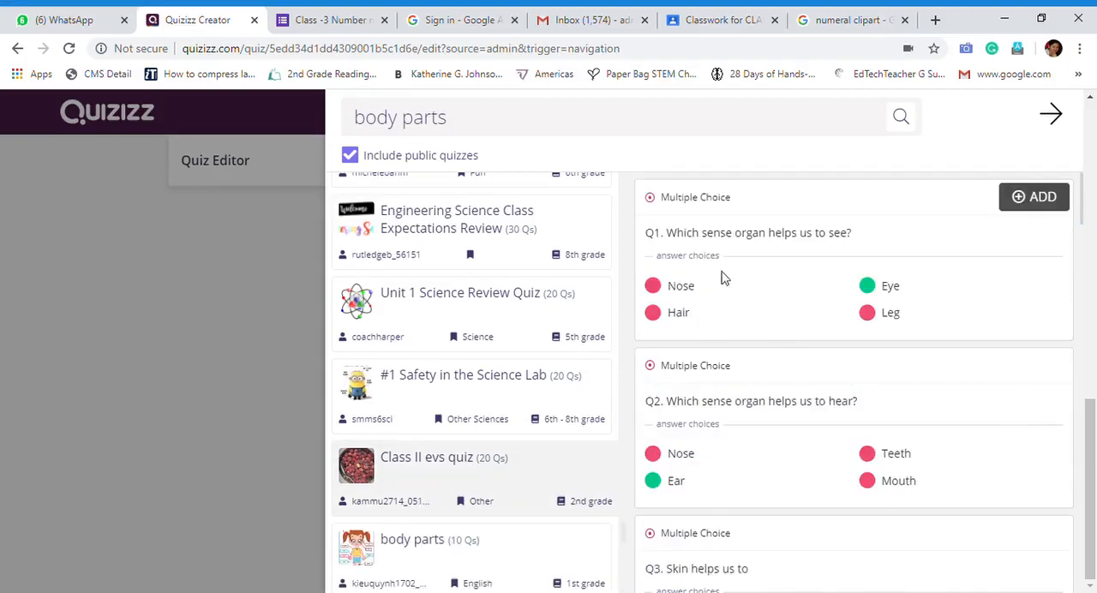
left_click(1025, 203)
mouse_move(818, 412)
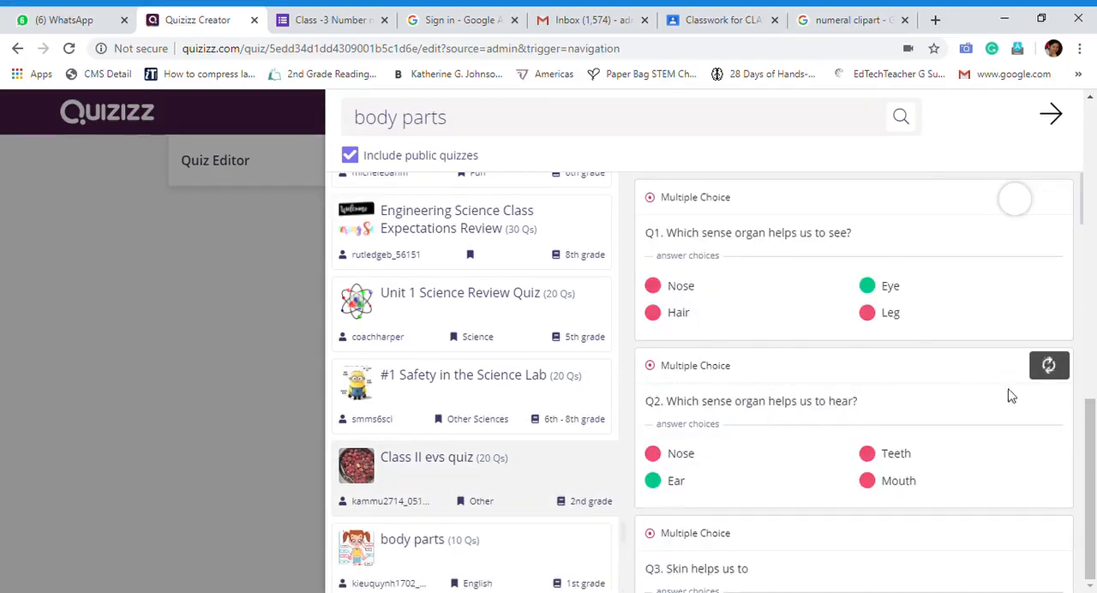
left_click(1037, 376)
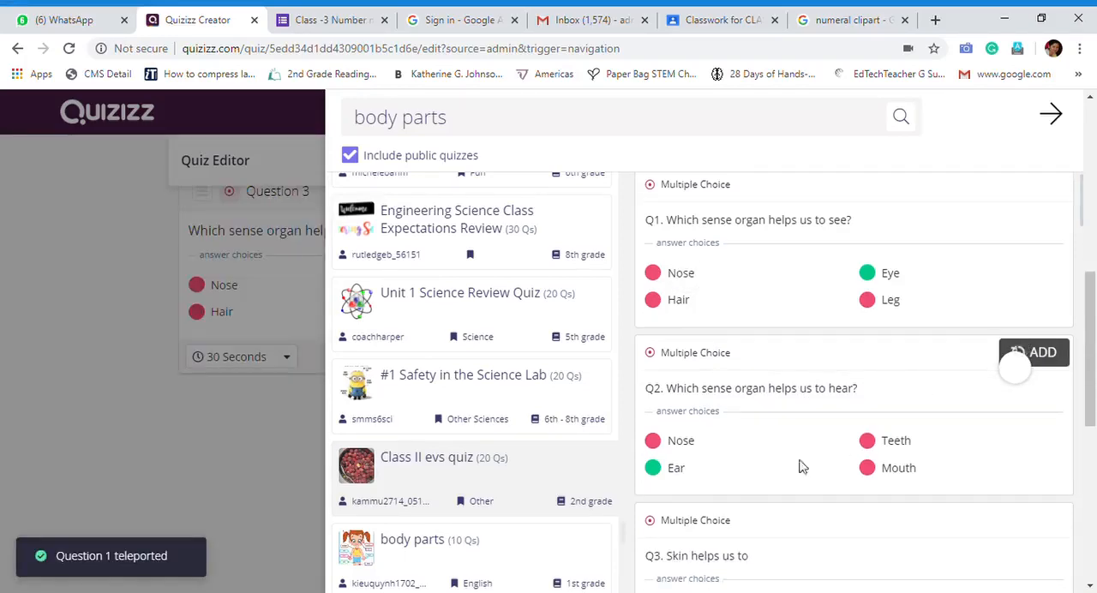
Add the questions "Skin helps us to" and "EVS means" from "Class II evs quiz"
scroll(765, 499, "down", 6)
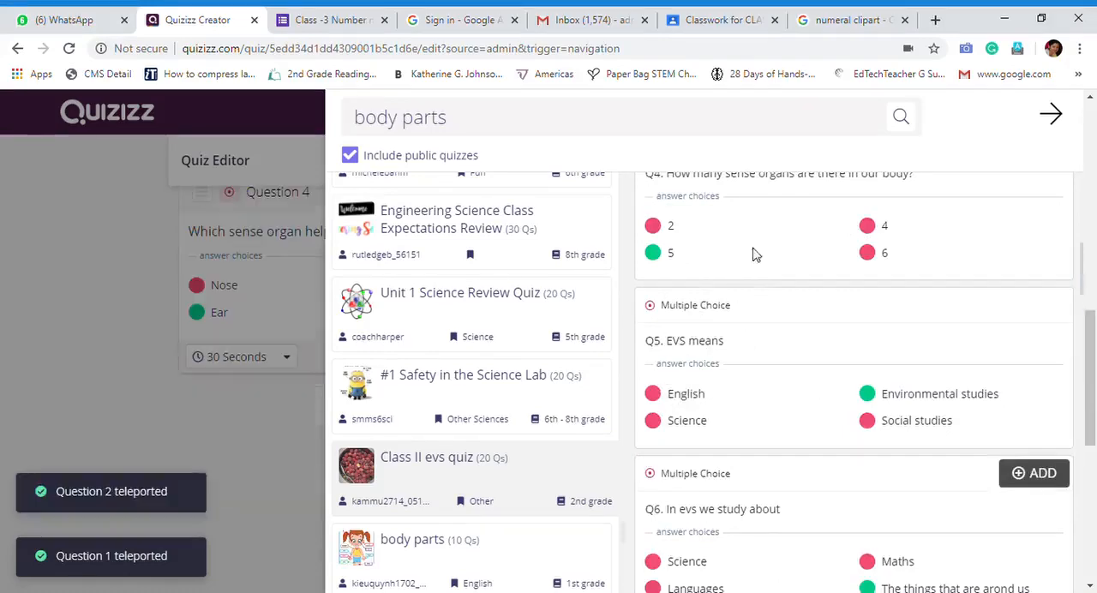
scroll(823, 341, "up", 2)
scroll(926, 269, "up", 2)
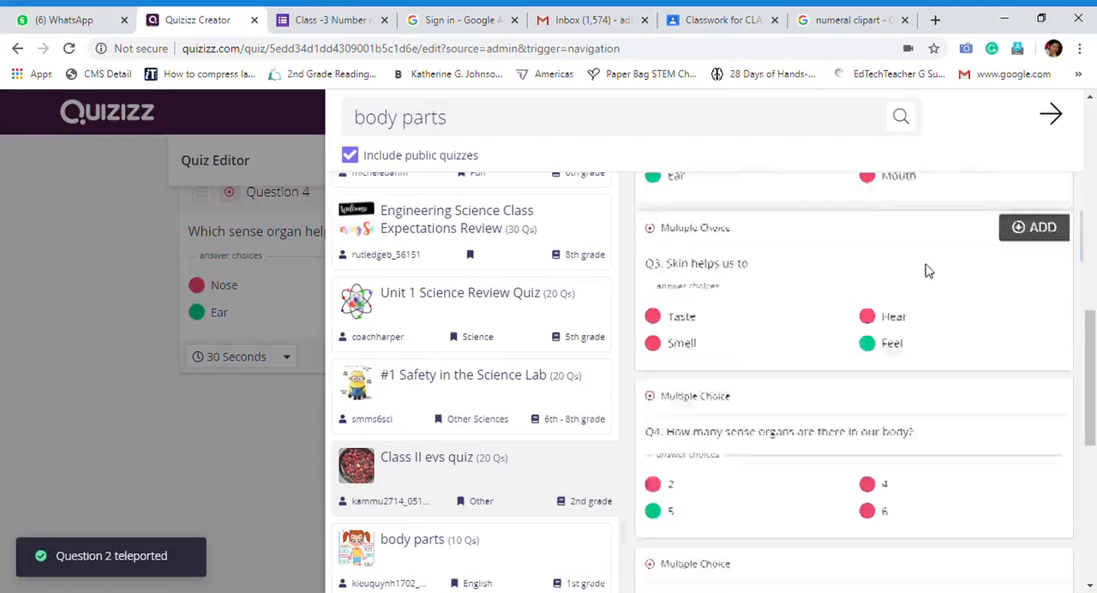
left_click(1041, 318)
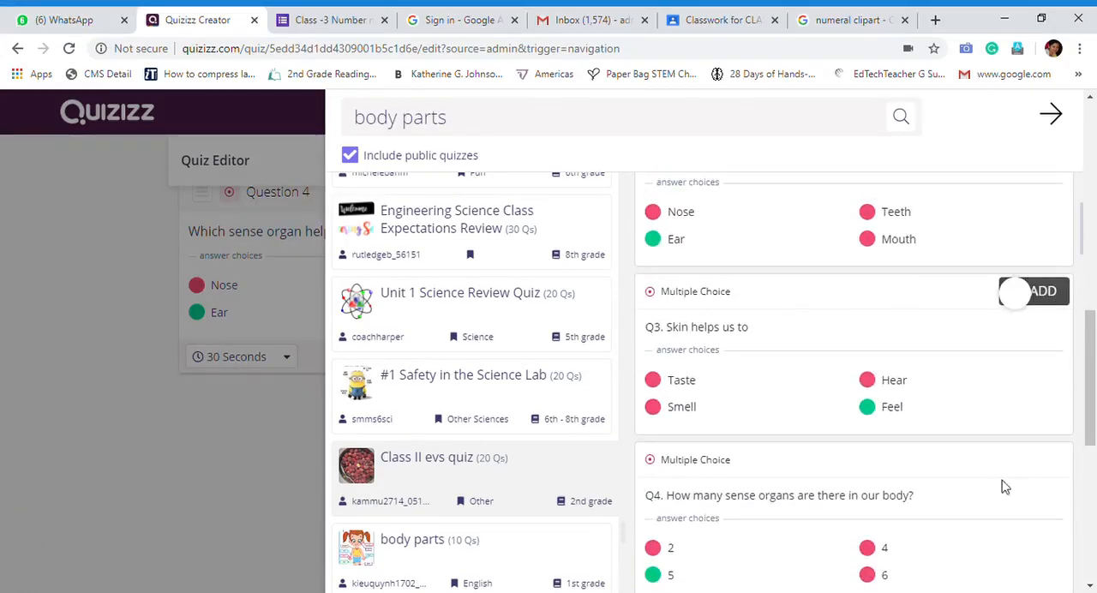
left_click(1045, 459)
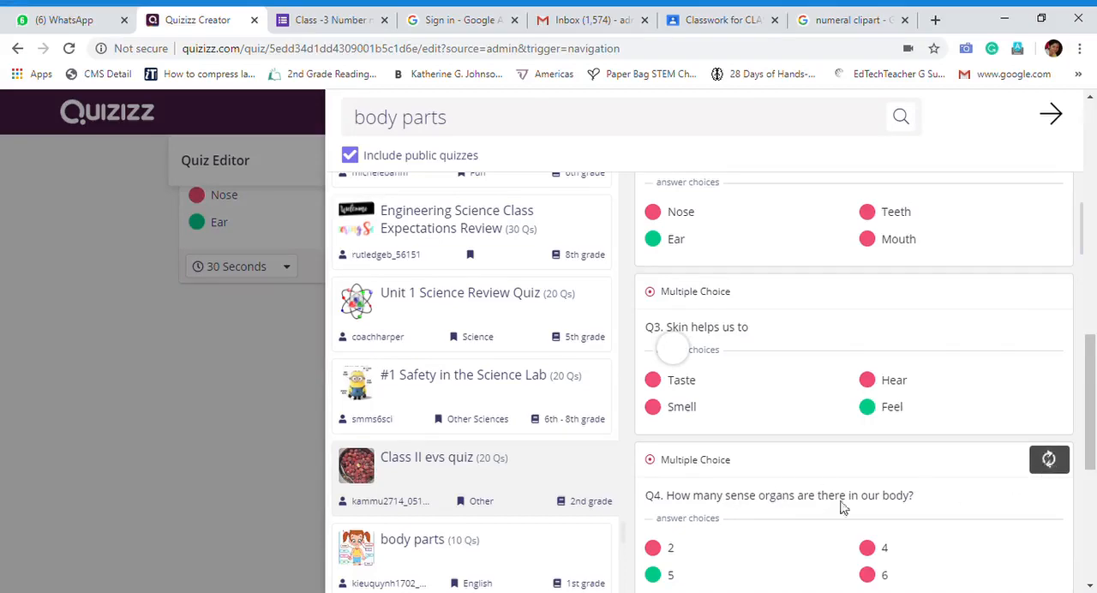
scroll(944, 474, "down", 3)
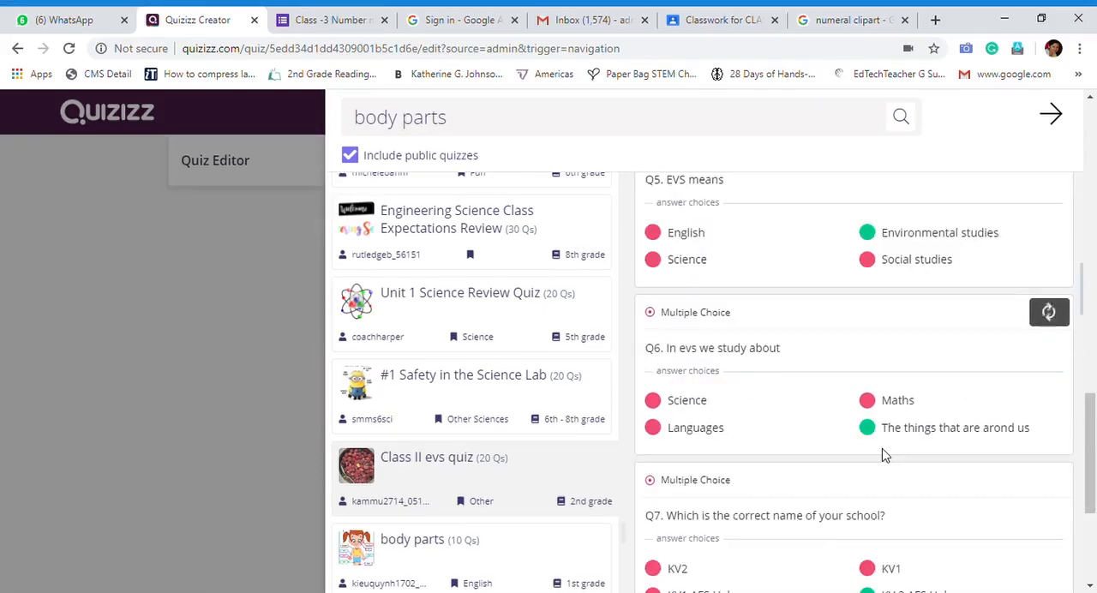
Add the questions "Which is not a part of our body?" and "We should wash our hands before" from "Class II evs quiz", and close Teleport
scroll(866, 476, "down", 1)
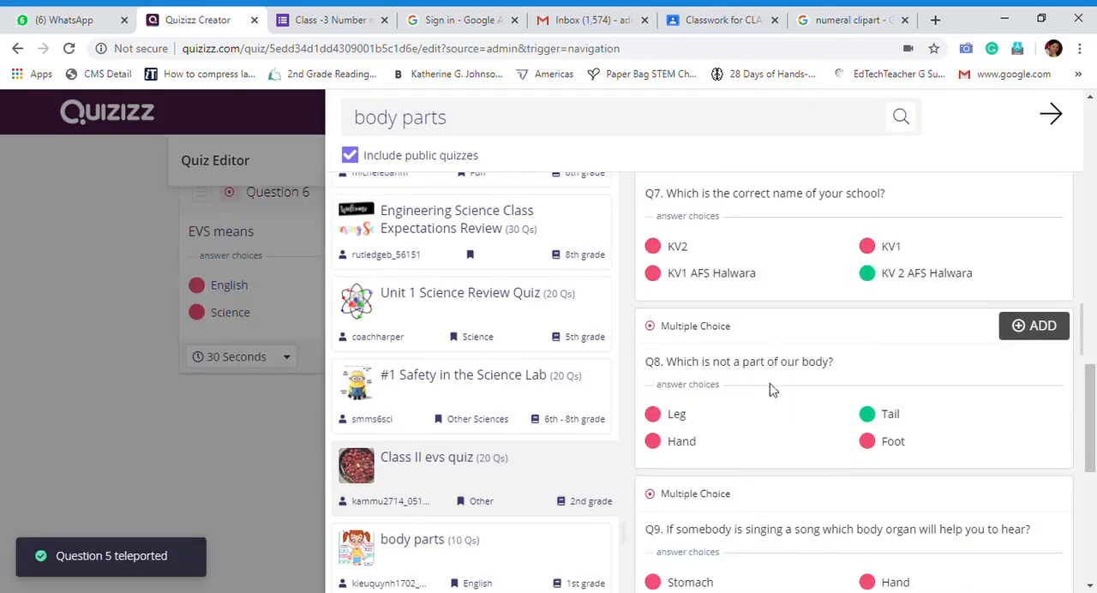
left_click(1042, 327)
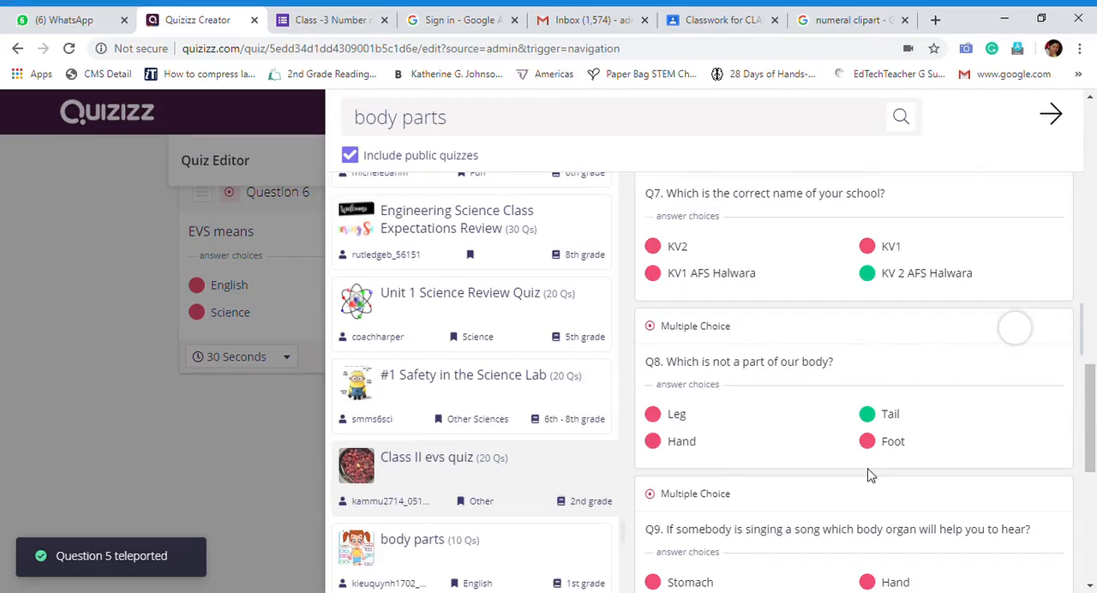
scroll(881, 173, "down", 8)
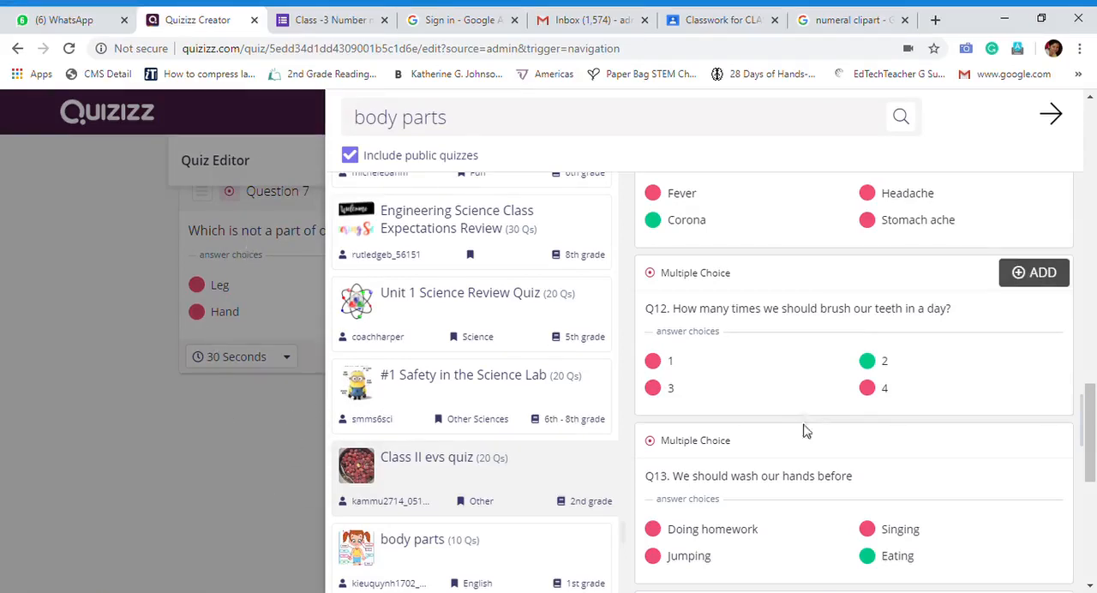
scroll(804, 430, "down", 1)
scroll(802, 437, "down", 3)
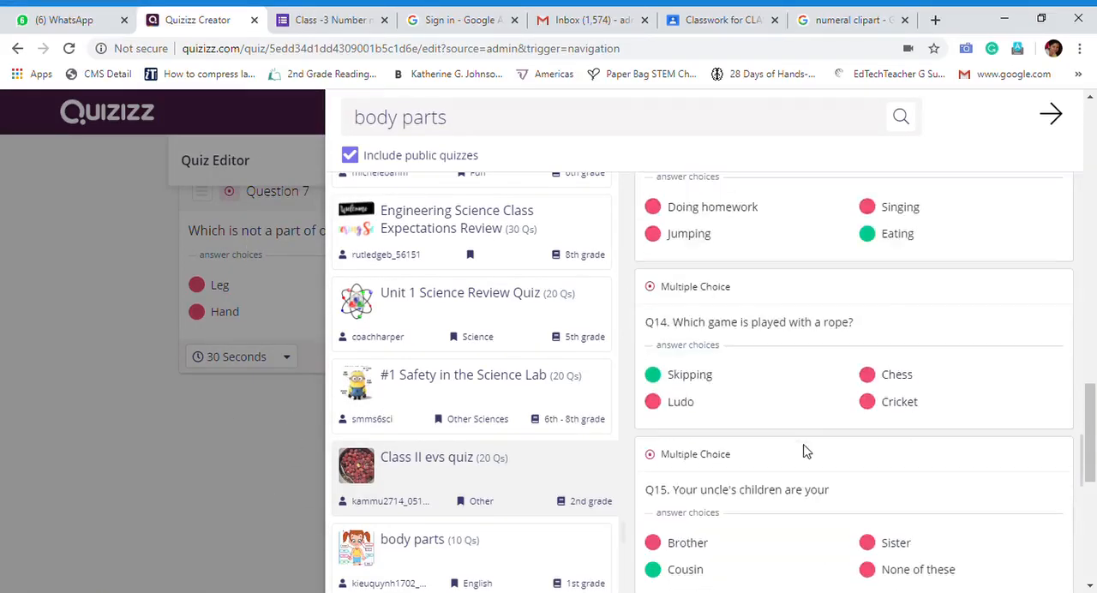
scroll(804, 433, "up", 1)
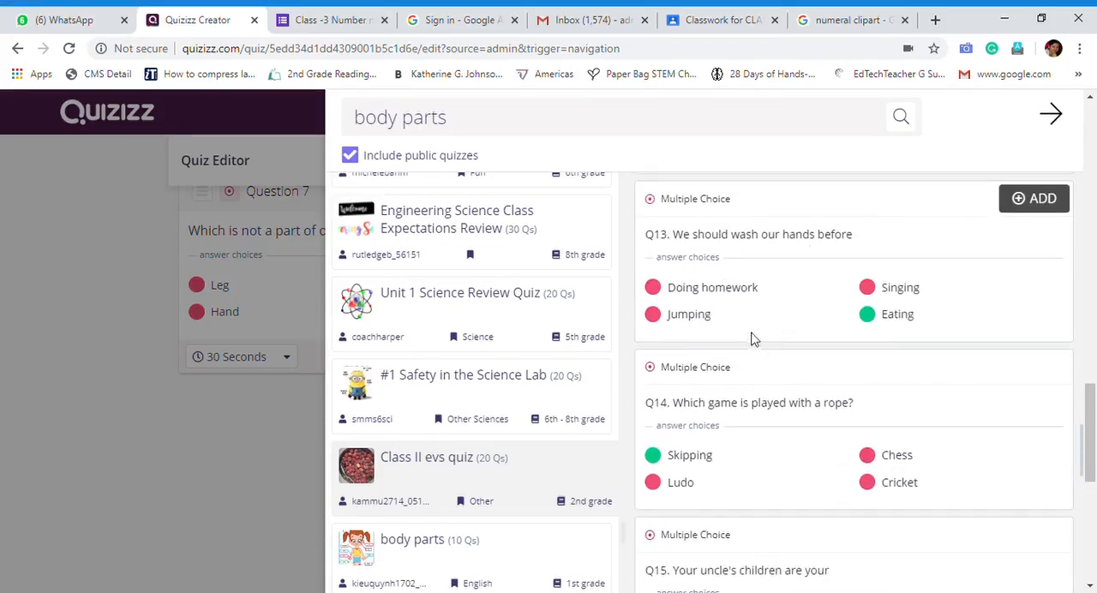
left_click(1028, 217)
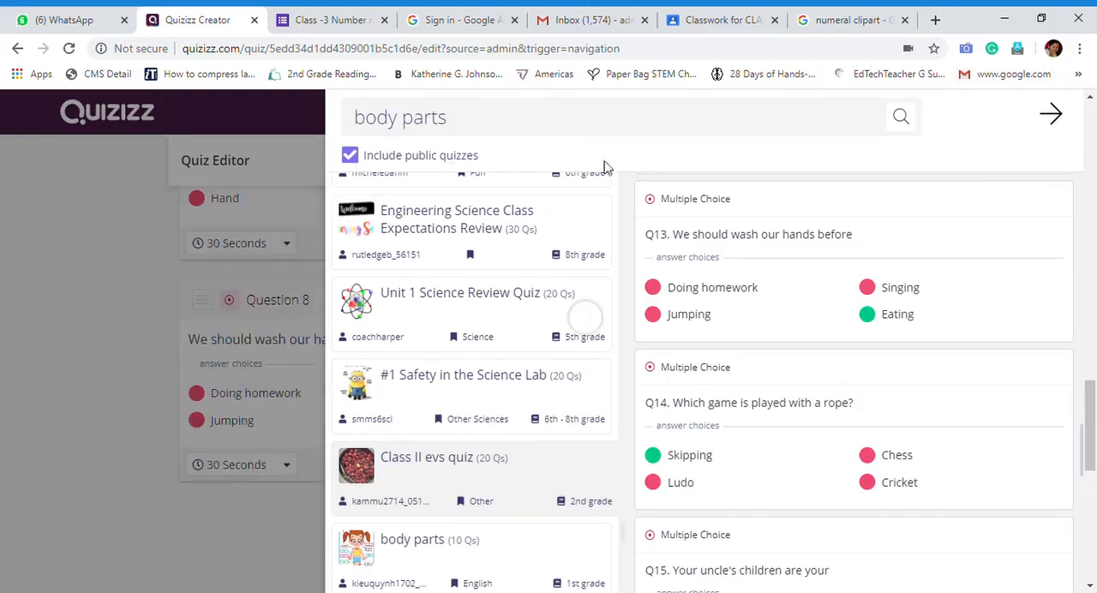
left_click(1051, 114)
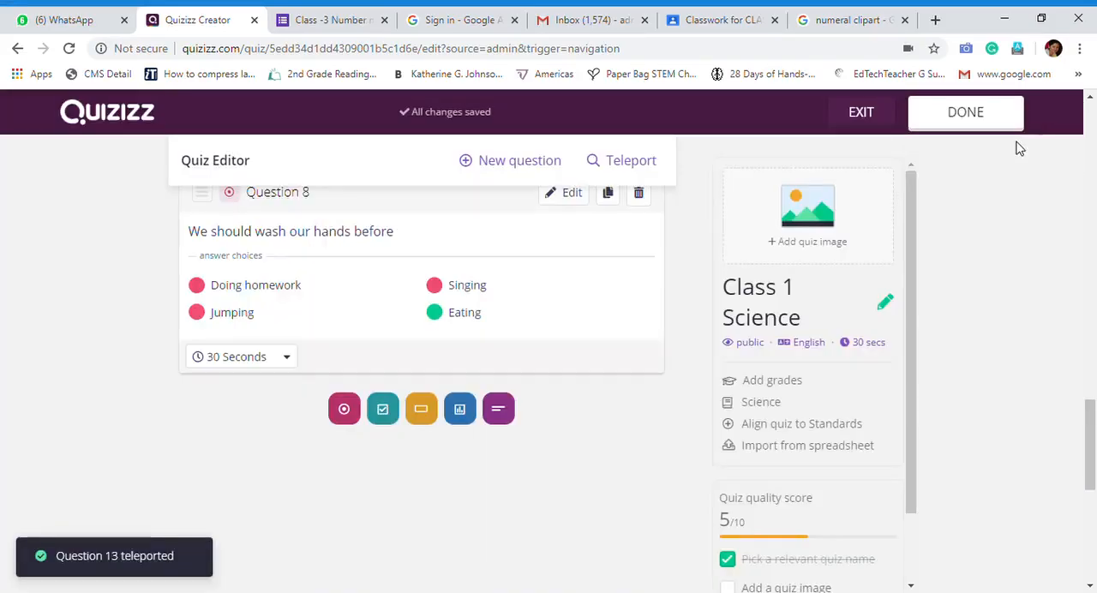
Review all the questions of the Class 1 Science quiz in the editor, from the audio question to the hand-washing question
scroll(485, 355, "up", 15)
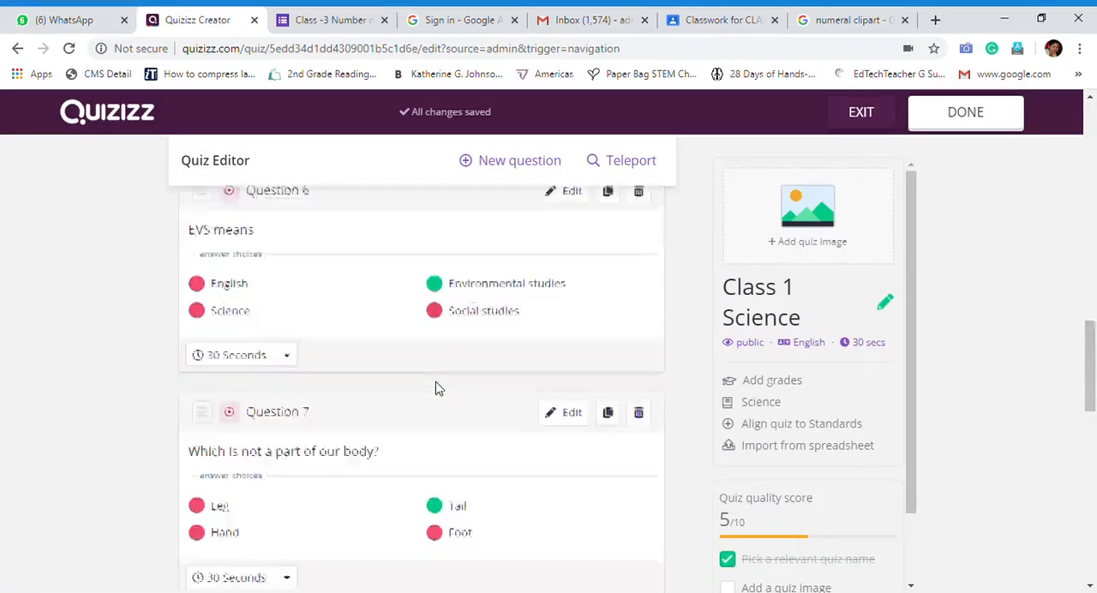
scroll(435, 389, "up", 2)
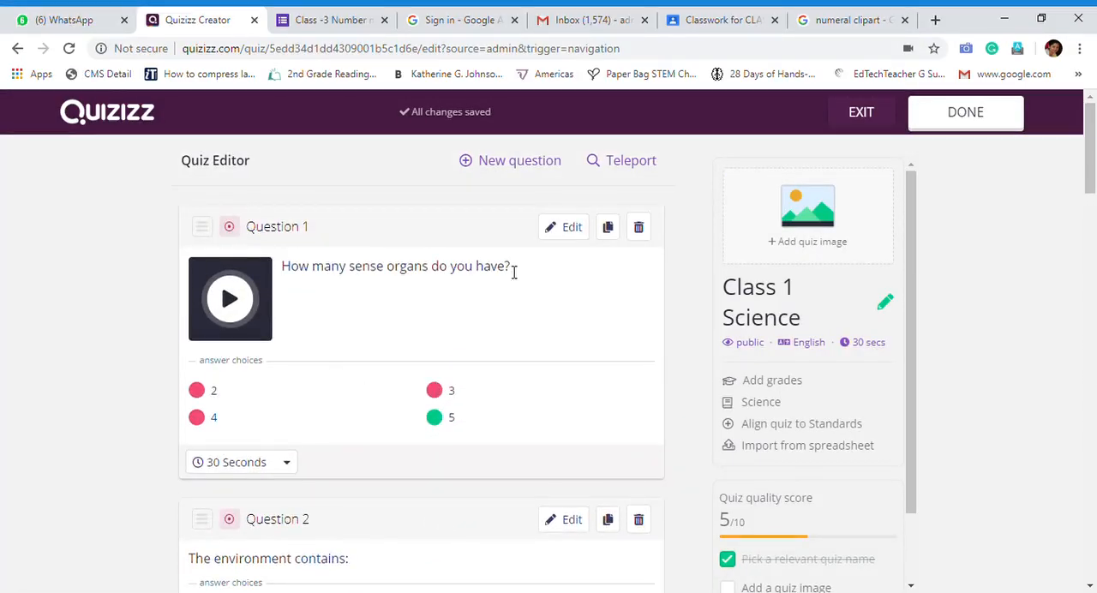
scroll(509, 303, "down", 3)
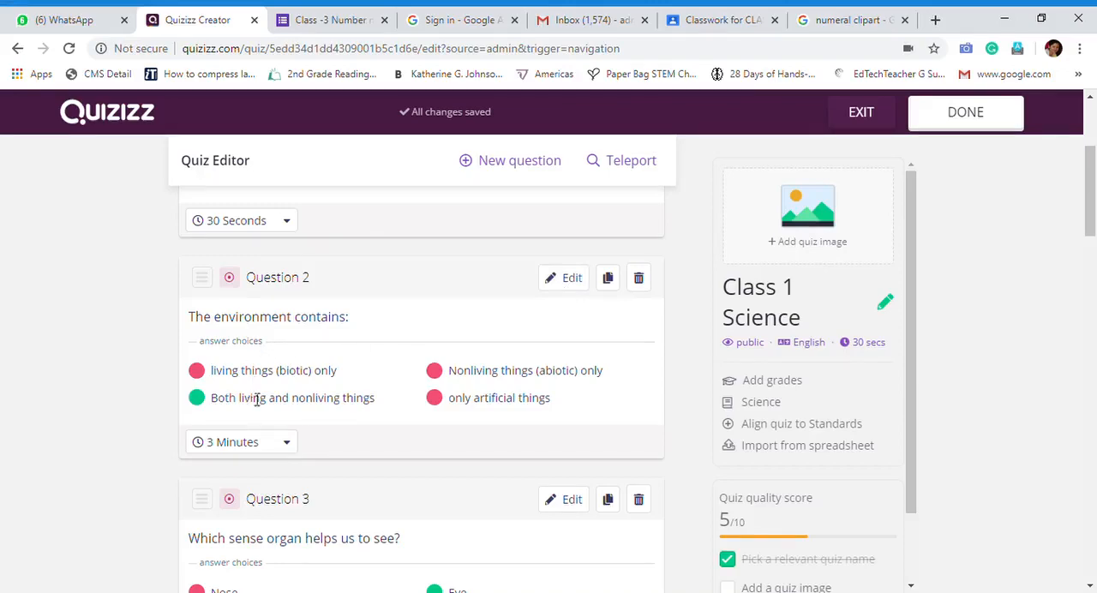
scroll(380, 406, "down", 11)
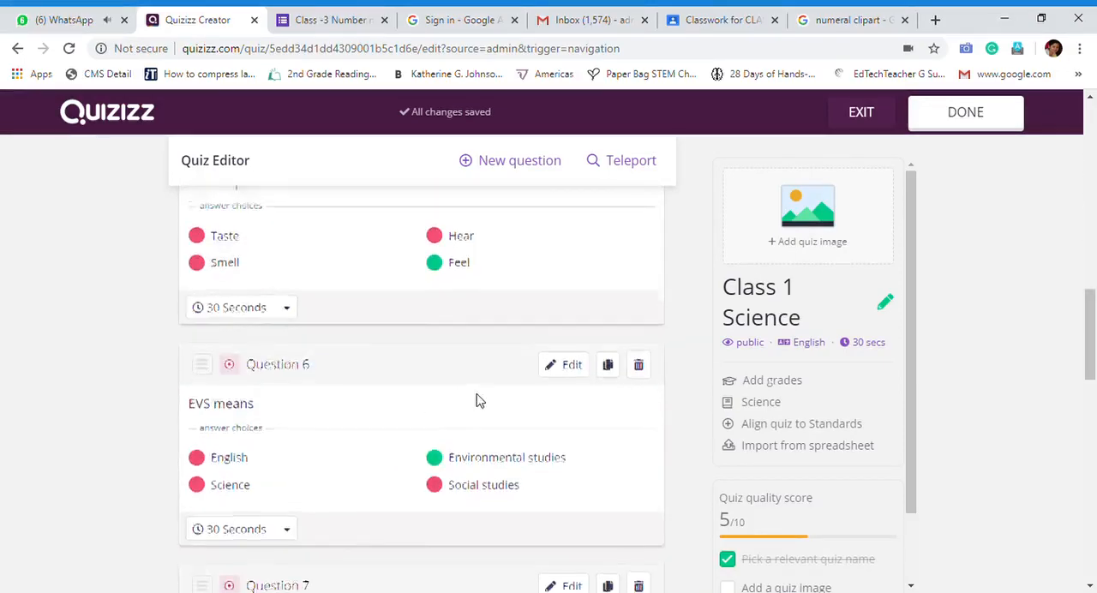
scroll(480, 399, "up", 10)
scroll(497, 378, "up", 4)
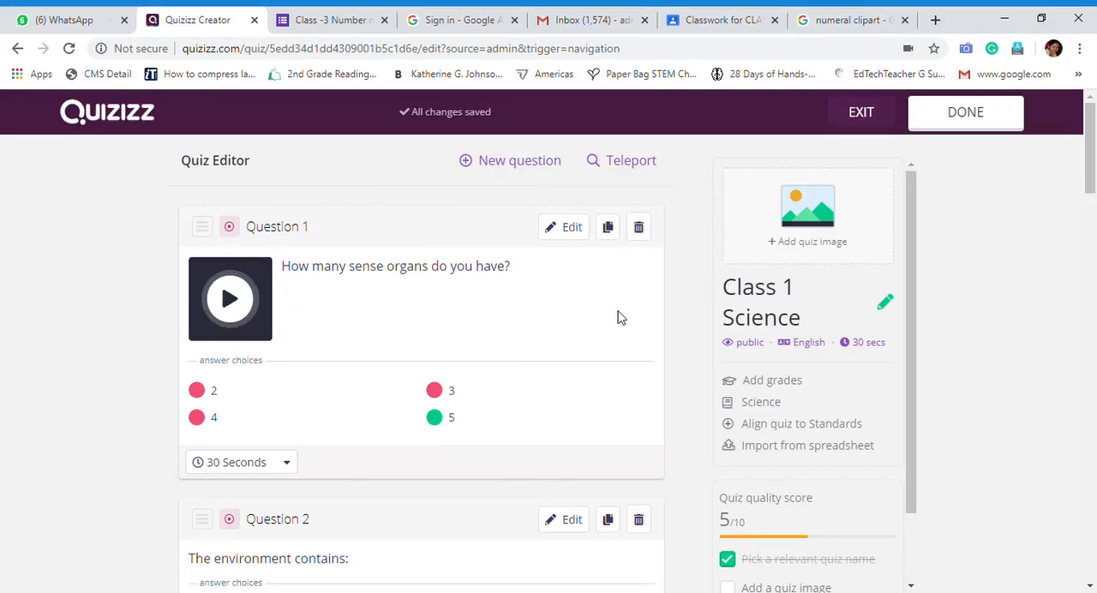
scroll(514, 351, "down", 15)
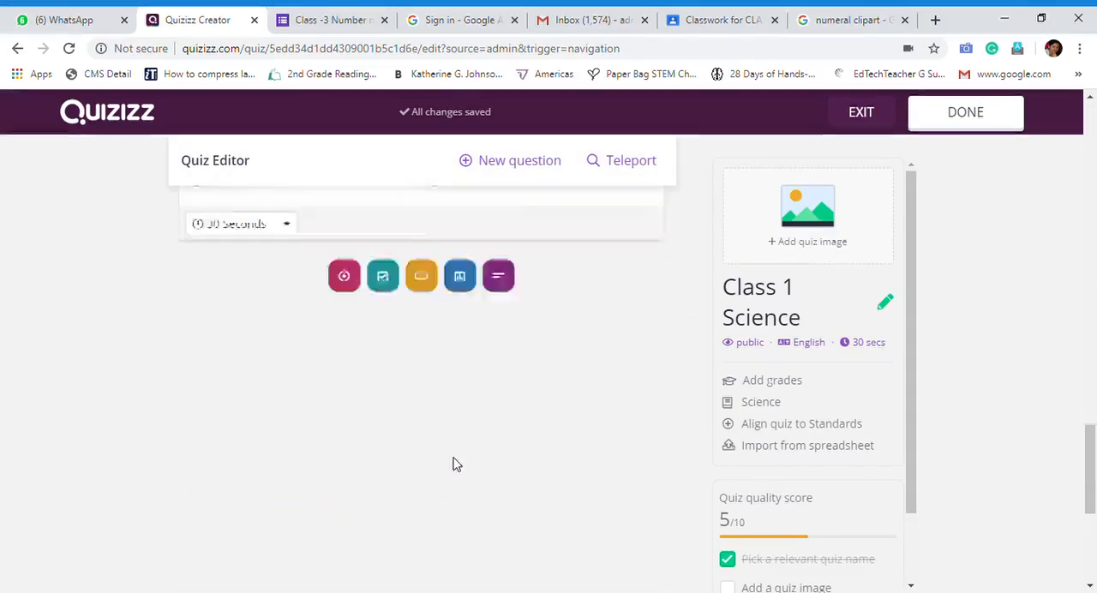
scroll(457, 465, "up", 2)
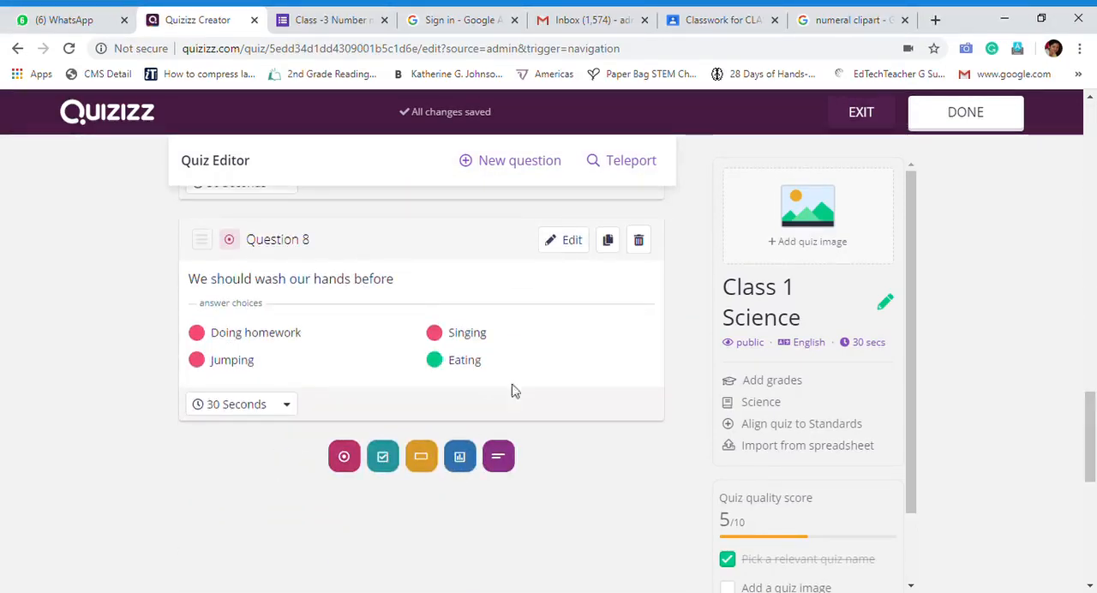
scroll(515, 391, "up", 15)
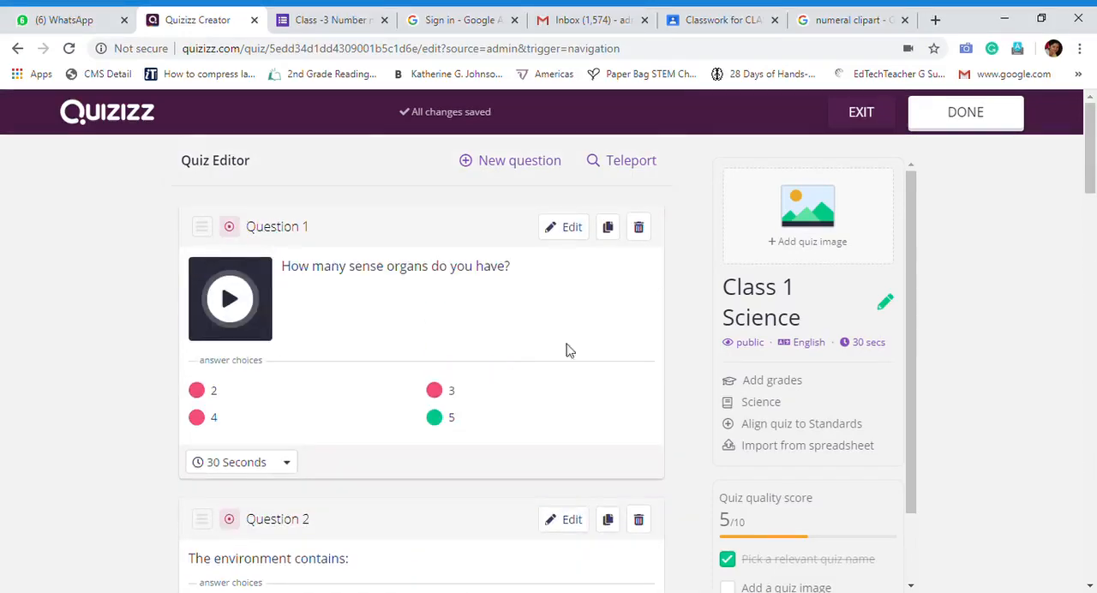
Finish editing the questions to open the quiz details, and search Google Images for "science clipart" as a title image
left_click(971, 133)
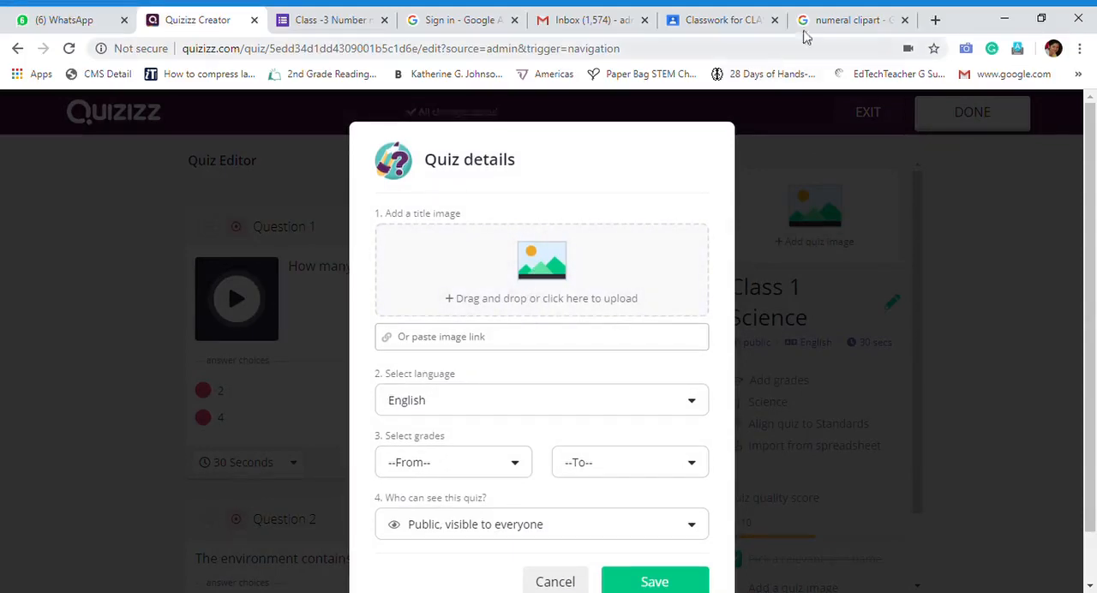
left_click(858, 21)
scroll(349, 254, "up", 10)
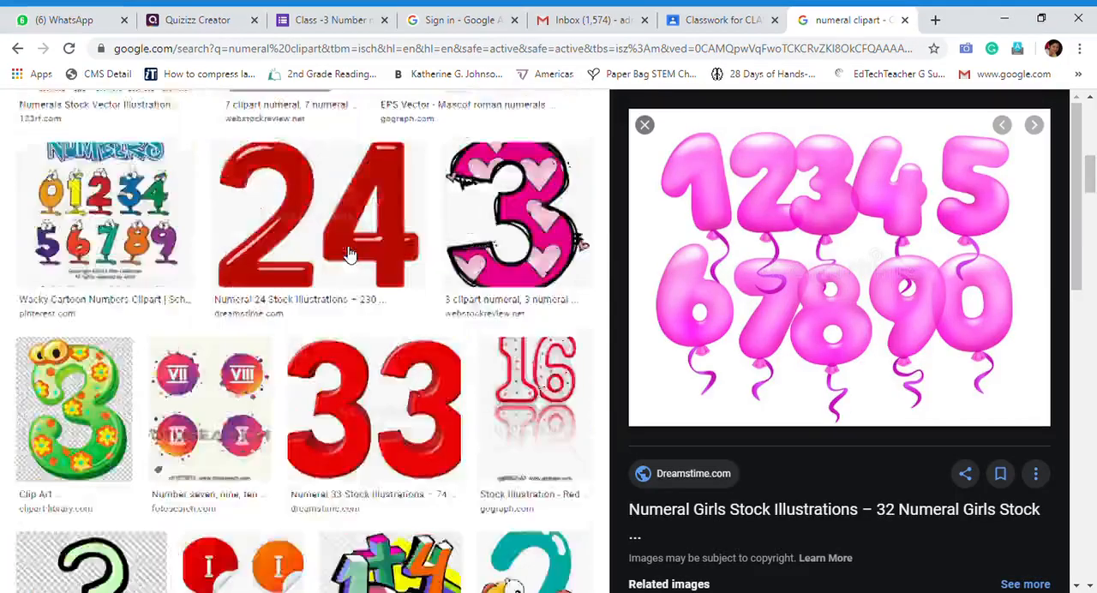
left_click(253, 129)
key("ctrl+a")
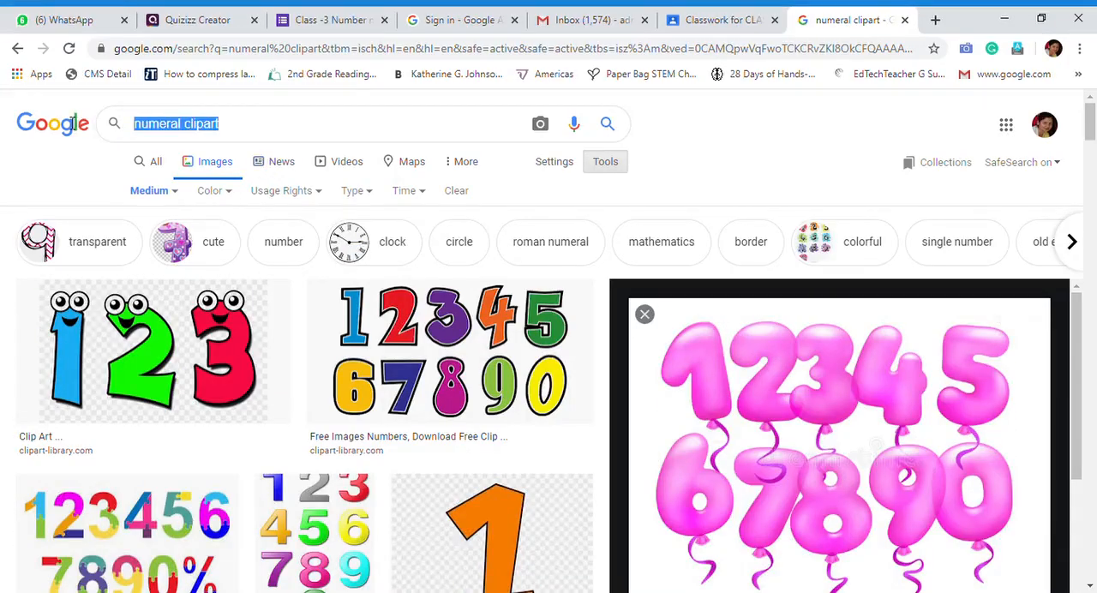
type("science")
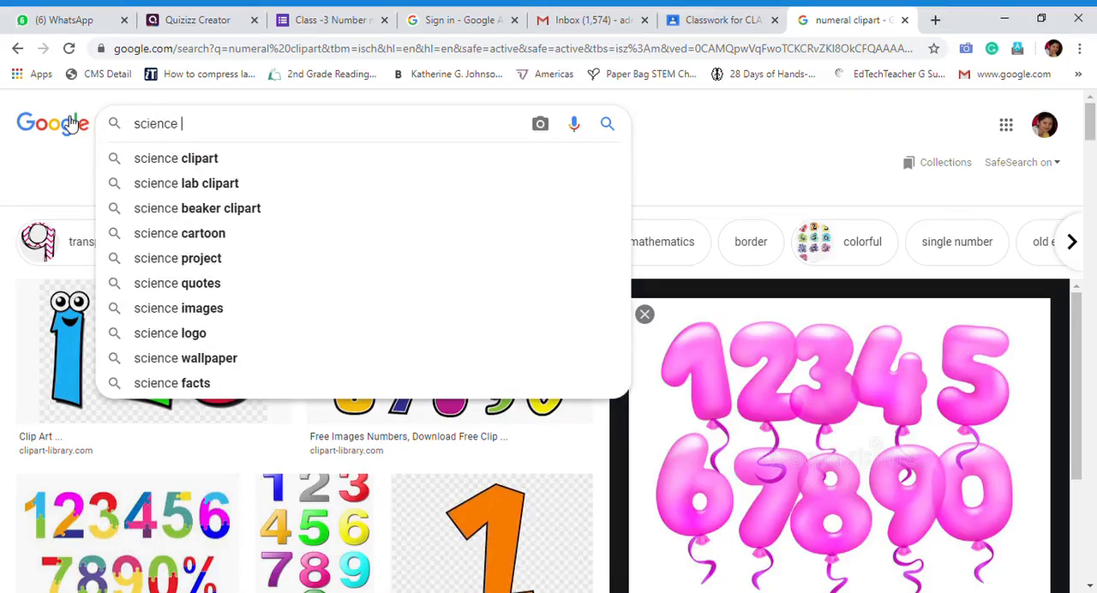
key("Down")
key("Return")
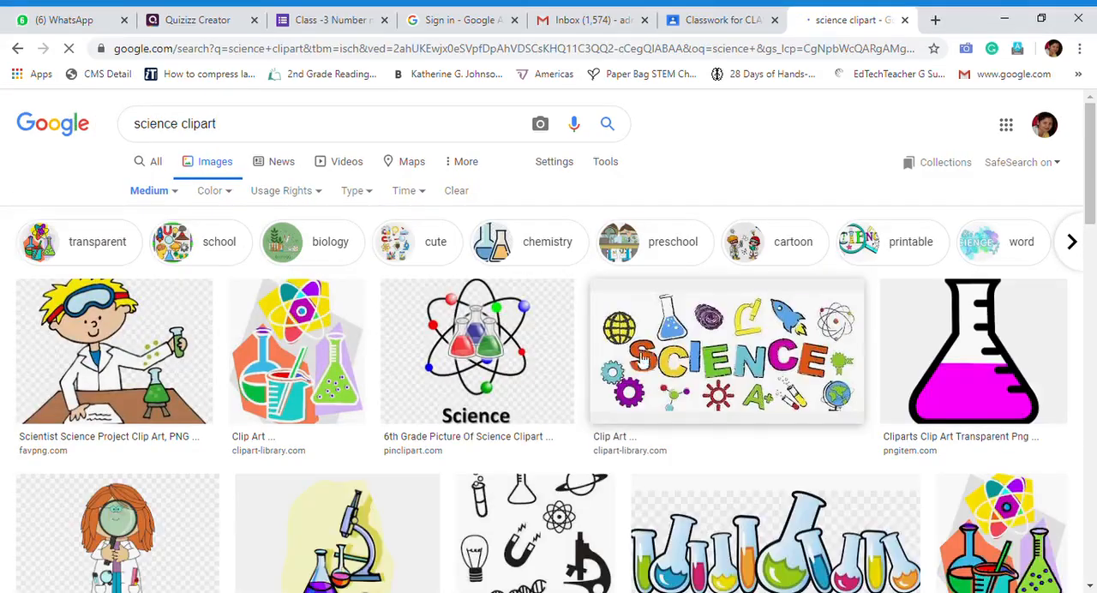
Look through the clipart results, refine the image search to "science body clipart" and browse the new results
scroll(302, 421, "down", 4)
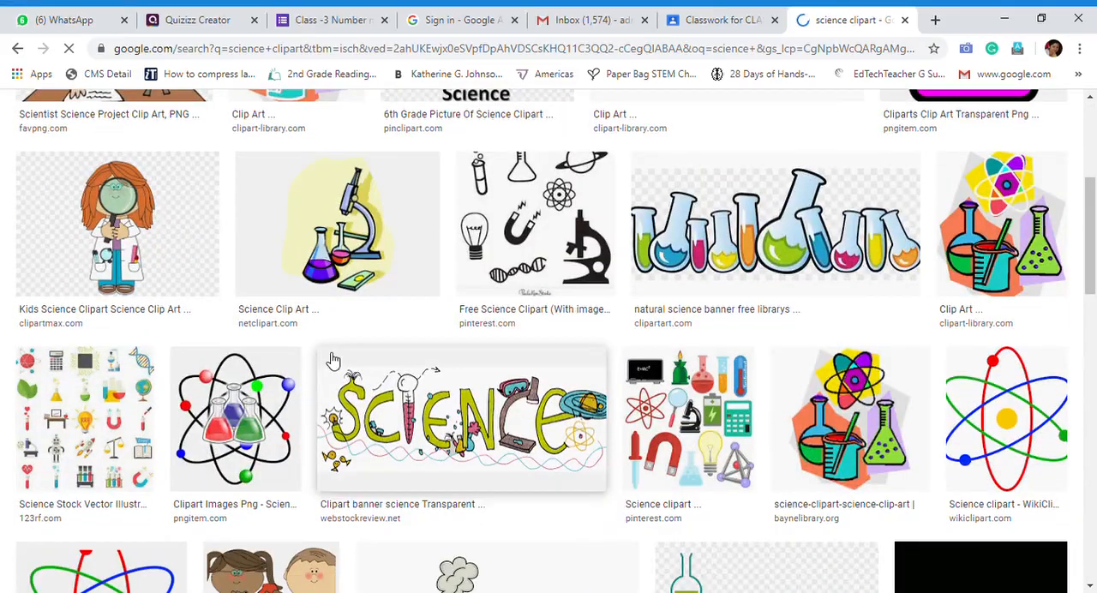
scroll(539, 352, "up", 4)
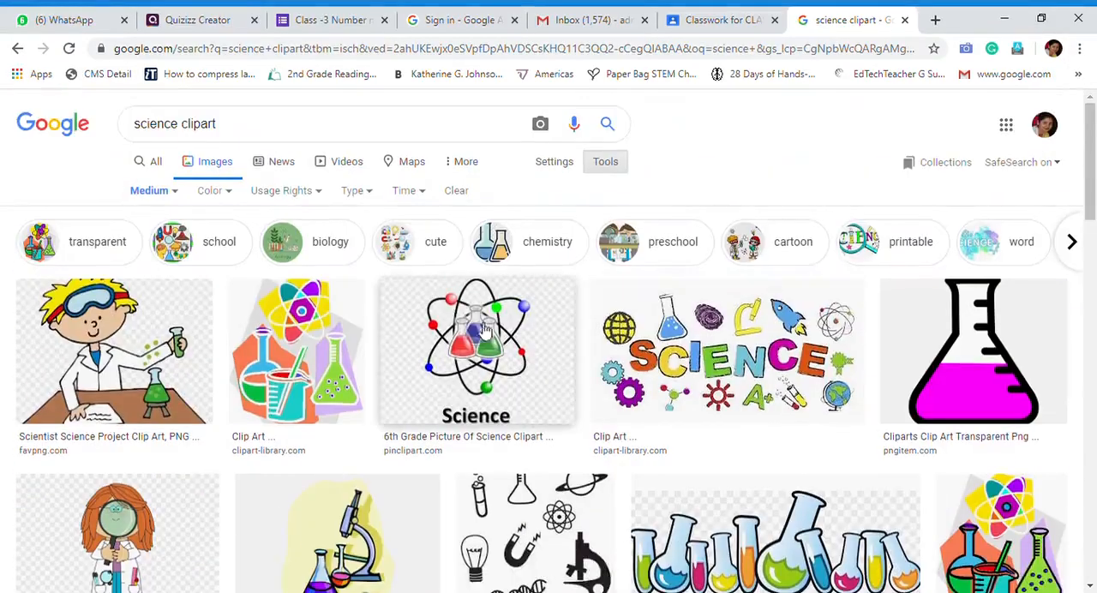
left_click(292, 127)
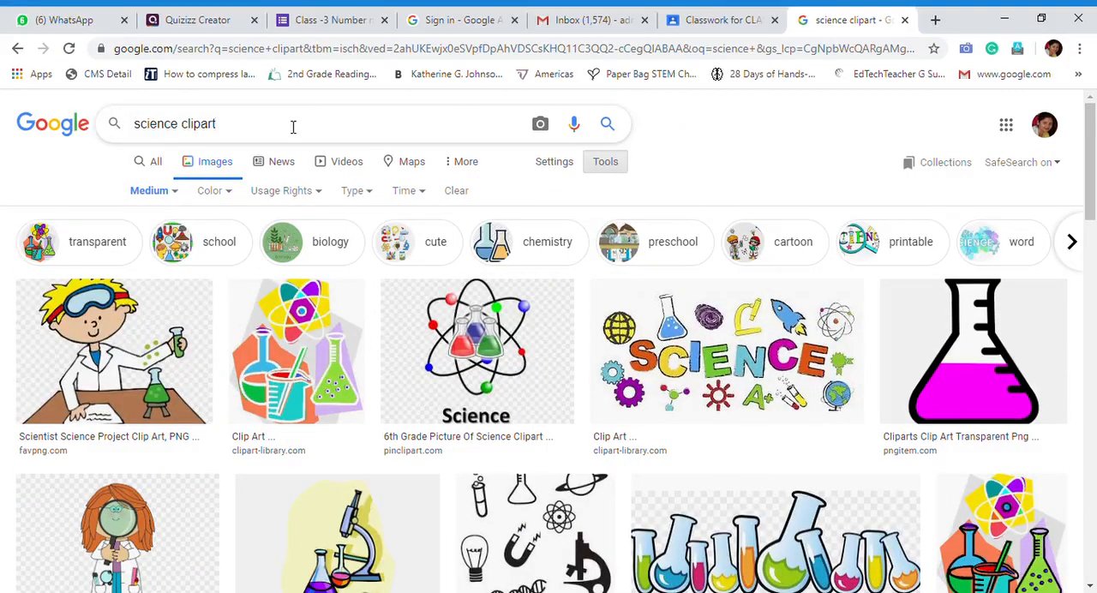
type("body")
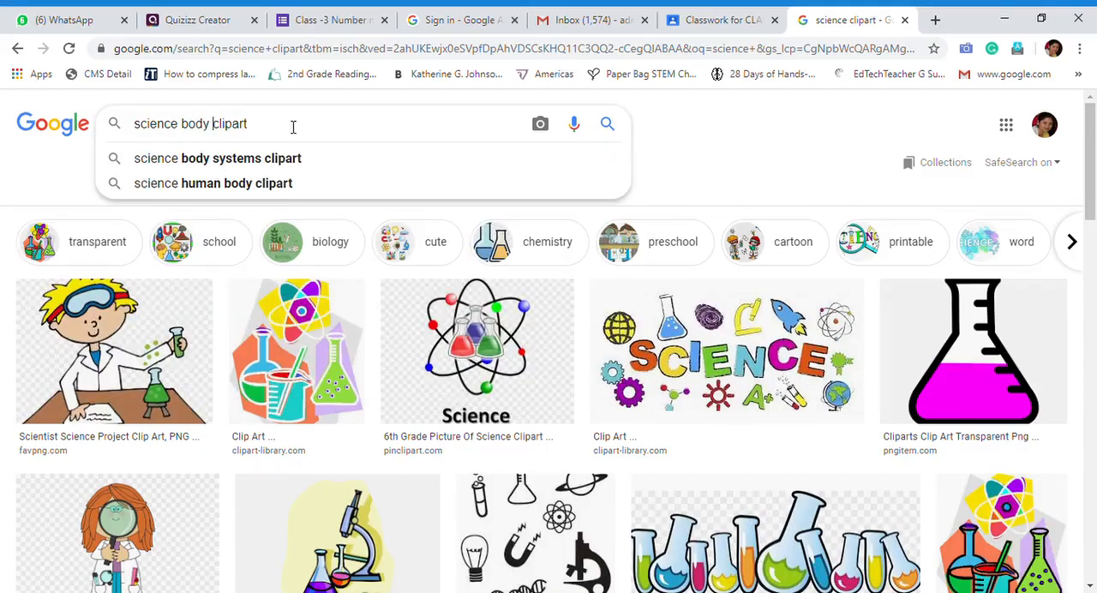
key("Return")
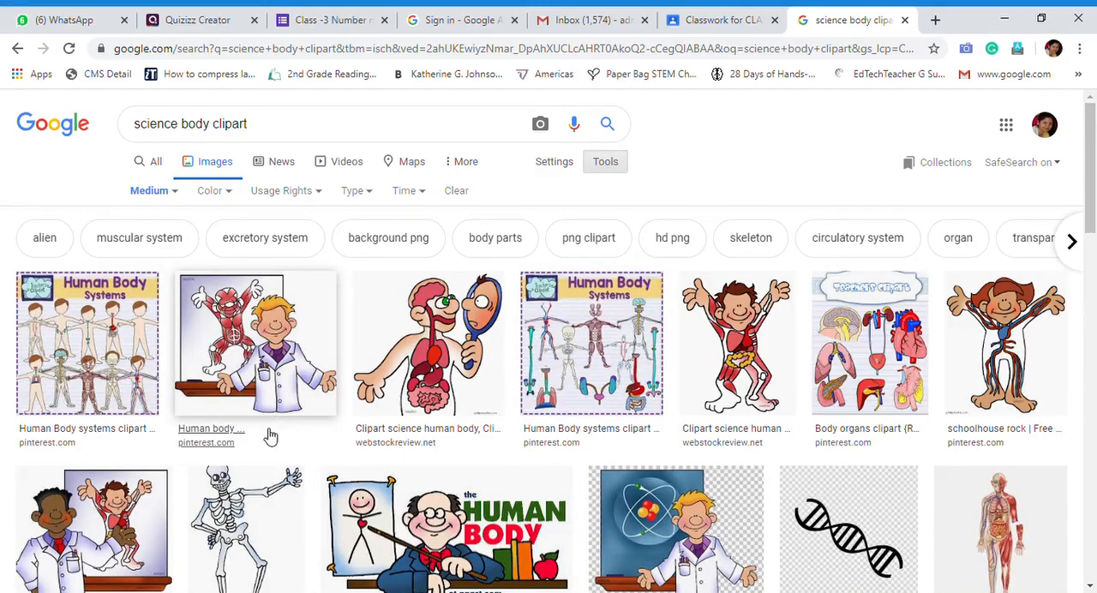
scroll(248, 411, "down", 3)
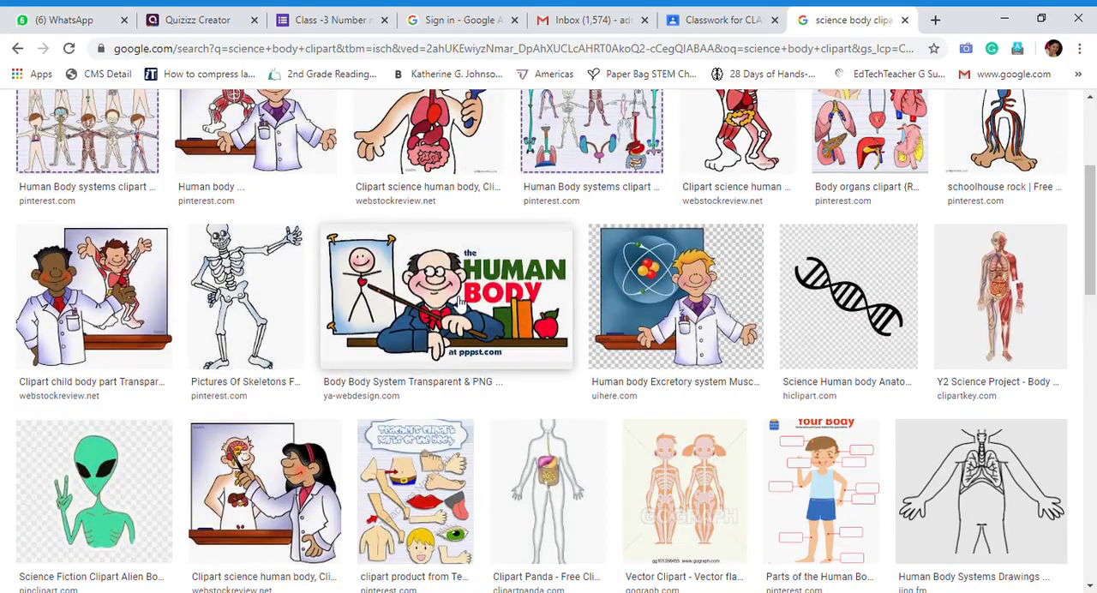
Use the "Human Body" clipart from ya-webdesign.com as the quiz's title image by pasting its image link into the Quizizz quiz details
left_click(461, 301)
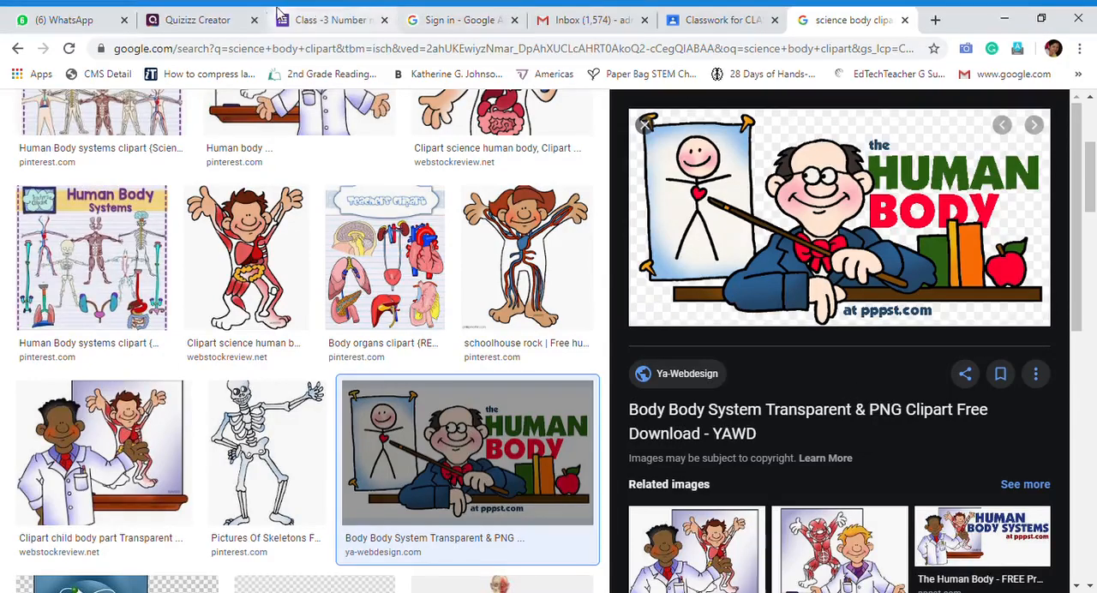
left_click(222, 19)
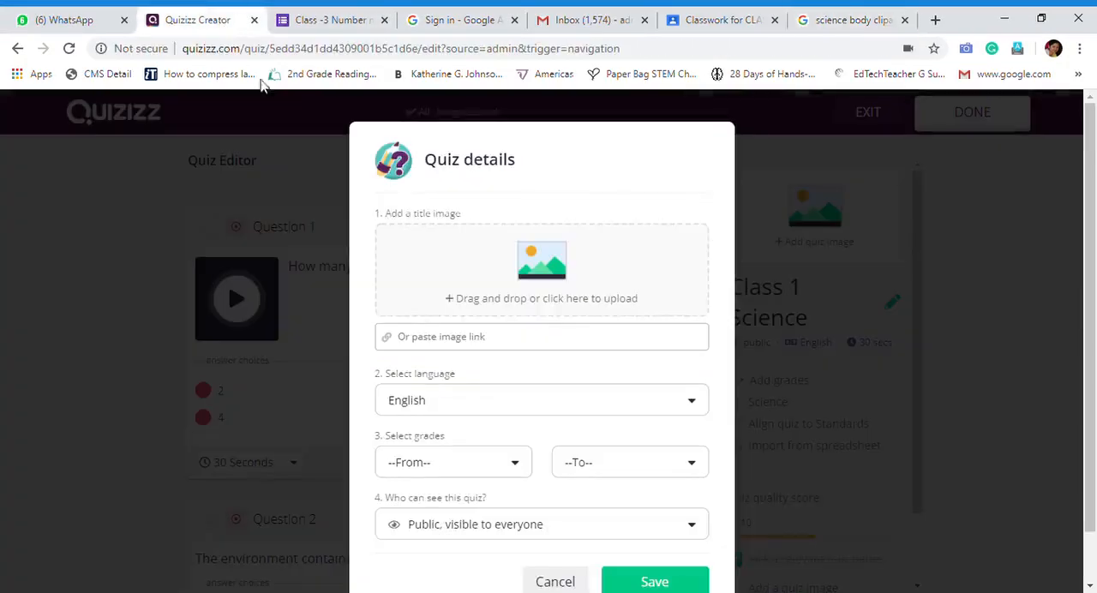
left_click(471, 346)
key("ctrl+v")
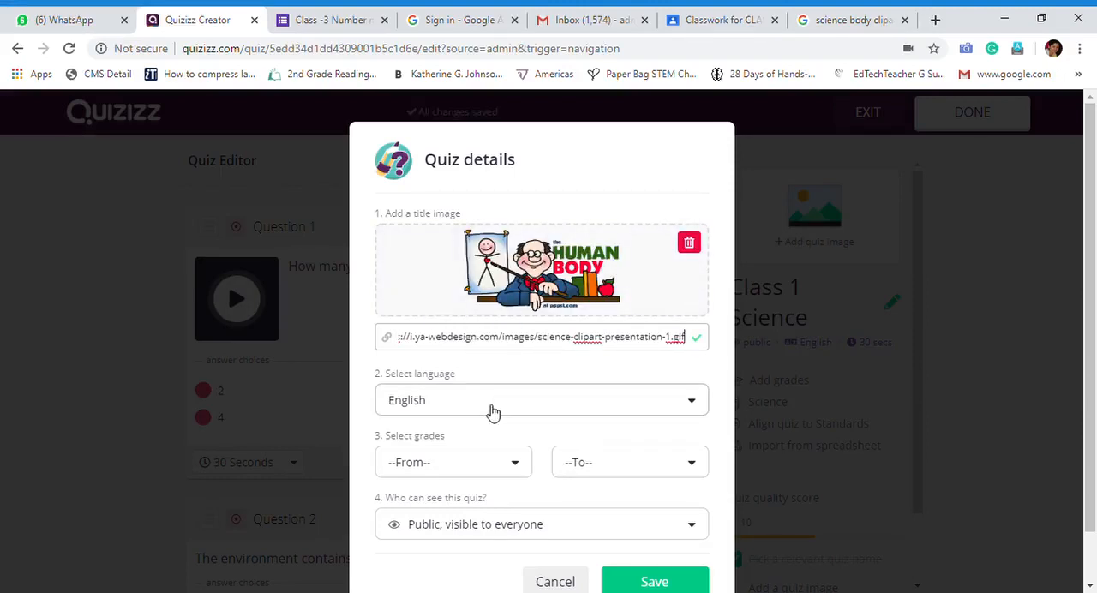
Set the quiz's grade range from 1st to 2nd with public visibility, and save the quiz details
scroll(420, 429, "down", 1)
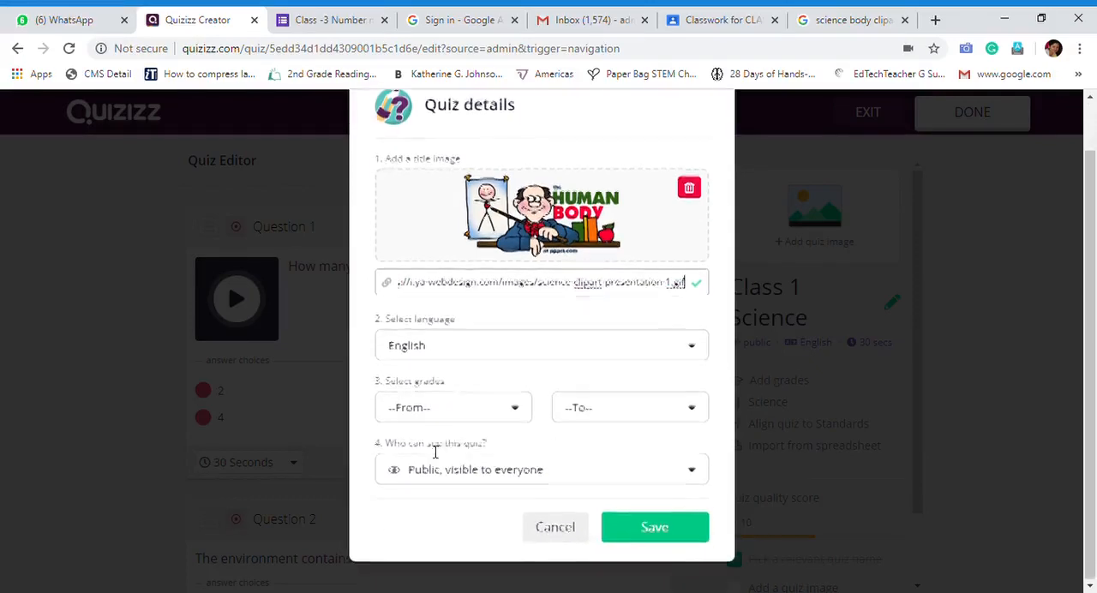
left_click(476, 416)
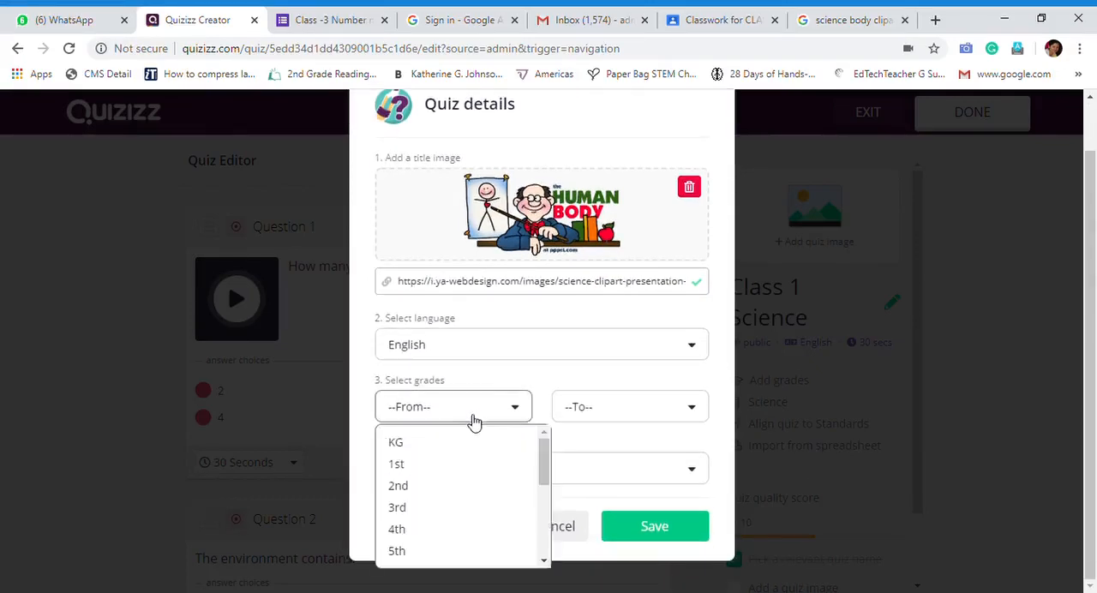
left_click(446, 470)
left_click(645, 409)
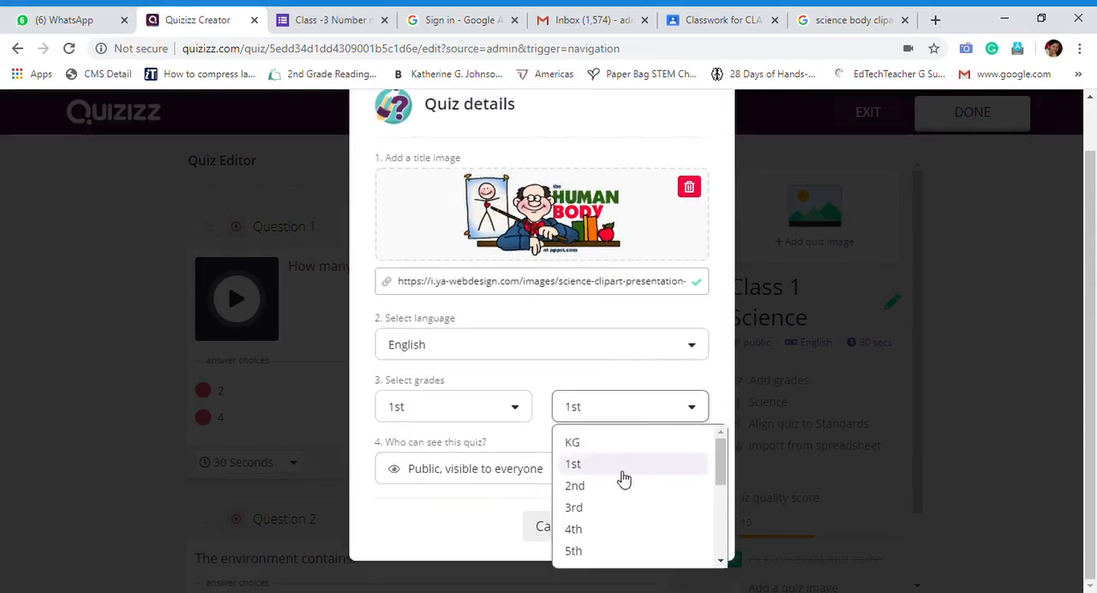
left_click(590, 486)
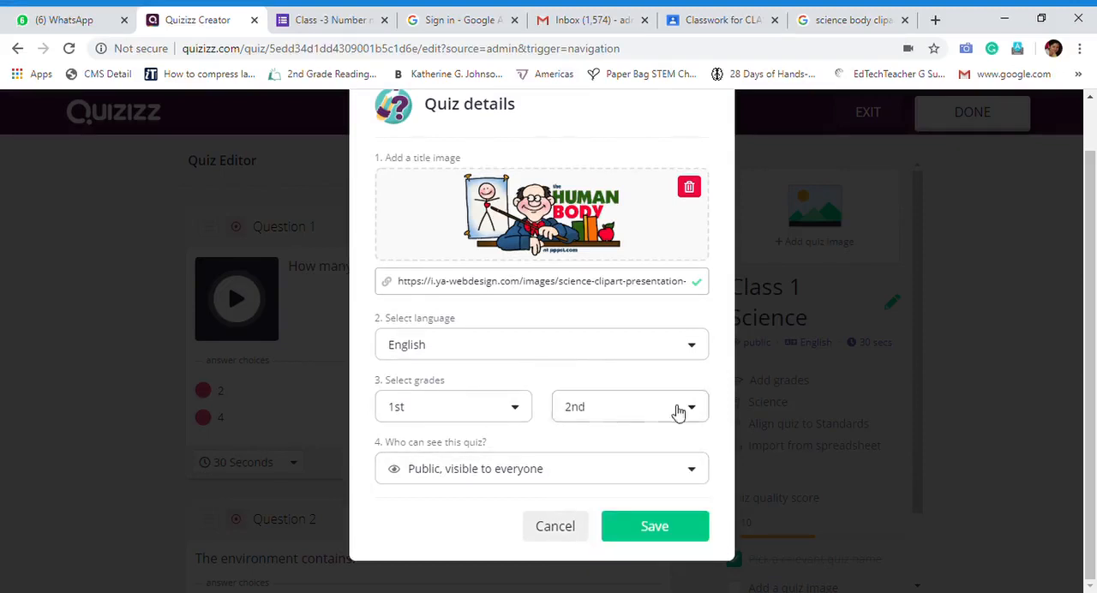
left_click(577, 476)
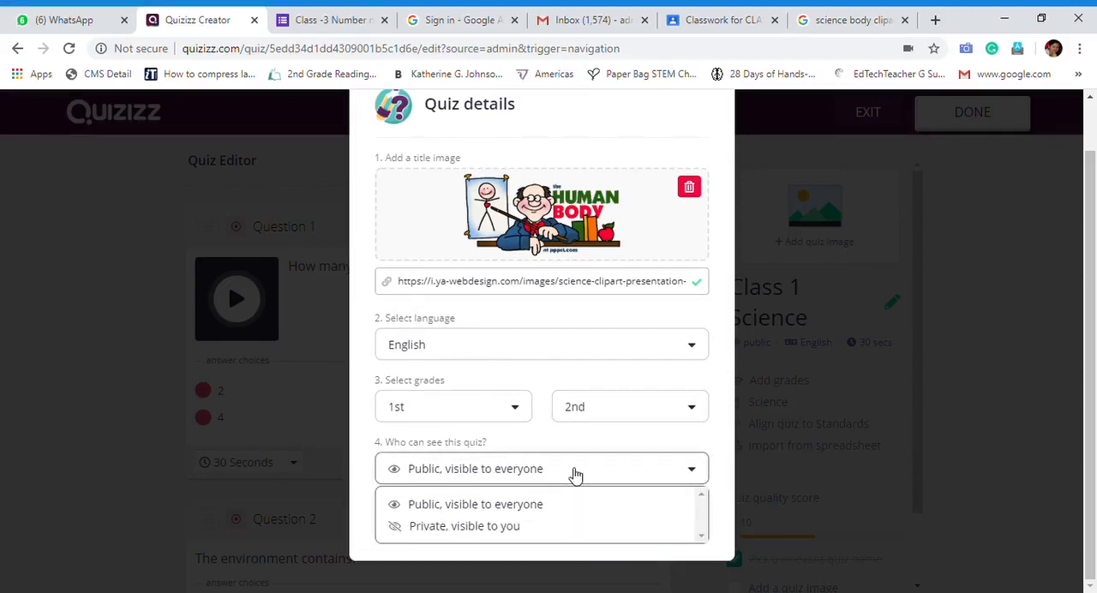
left_click(384, 447)
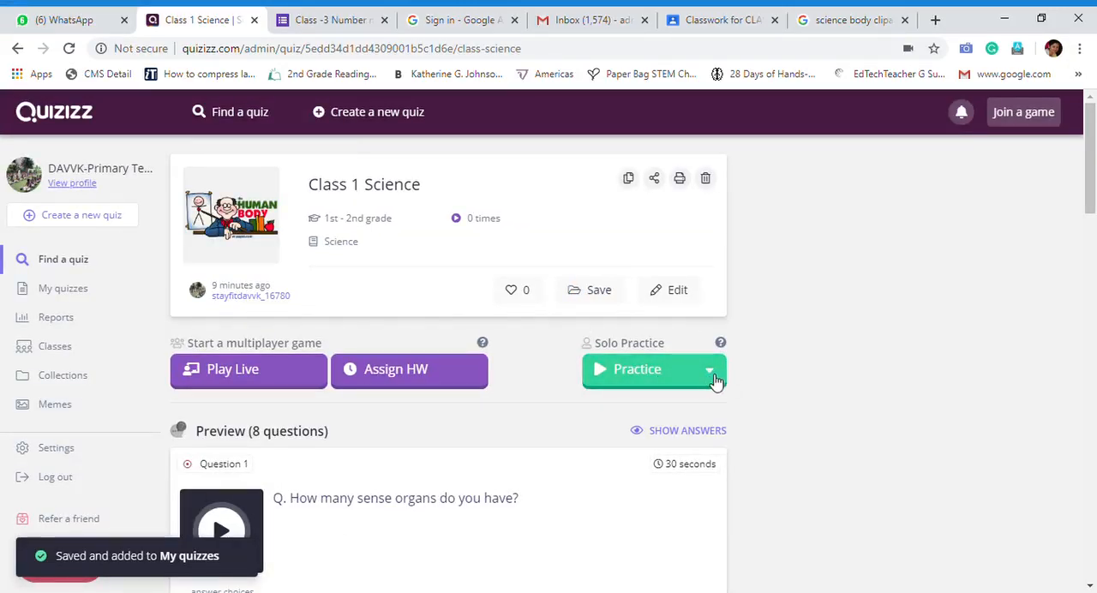
Start a solo practice game of the Class 1 Science quiz with Timer and Read aloud switched on
left_click(710, 370)
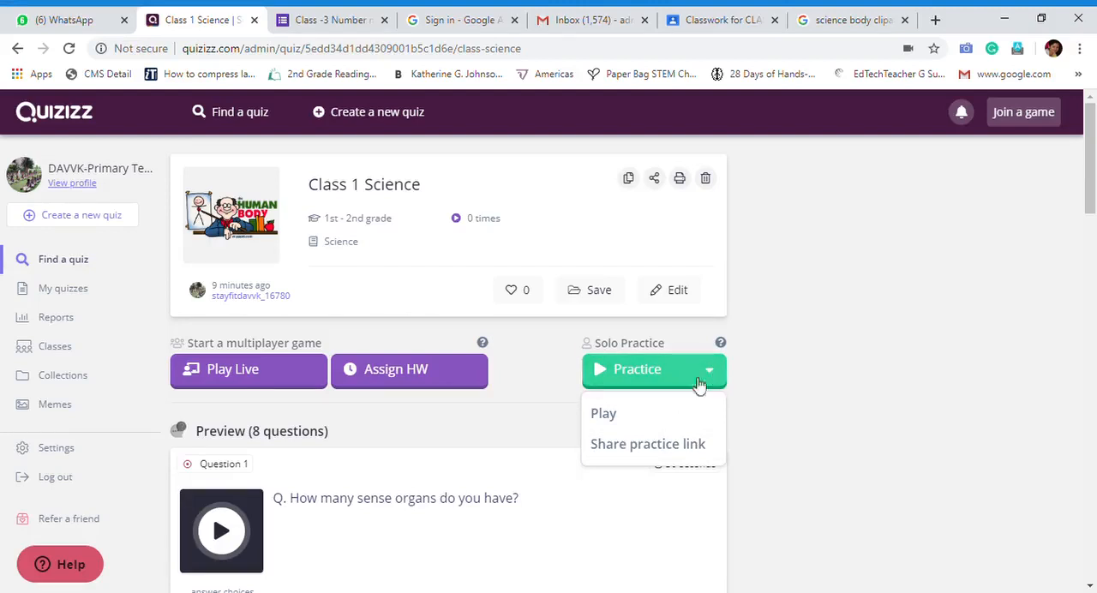
left_click(619, 420)
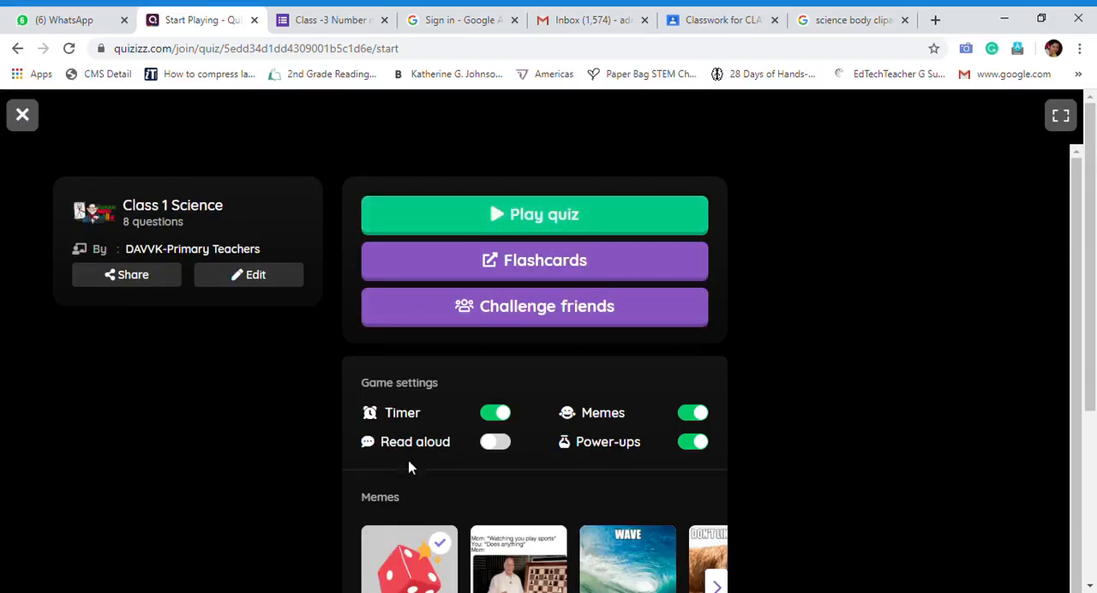
left_click(498, 444)
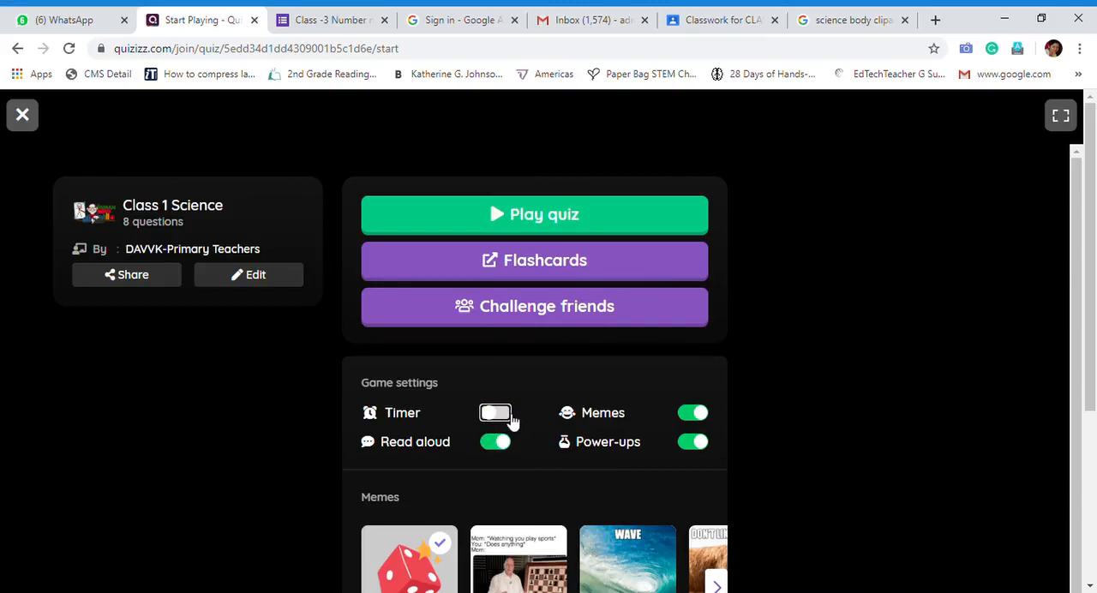
left_click(507, 419)
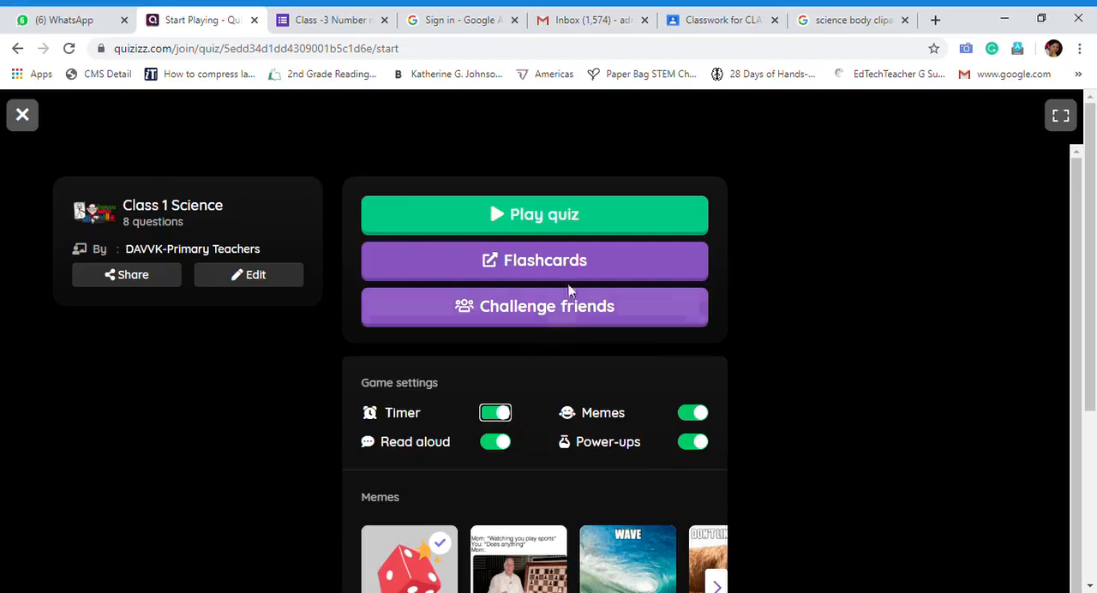
left_click(565, 220)
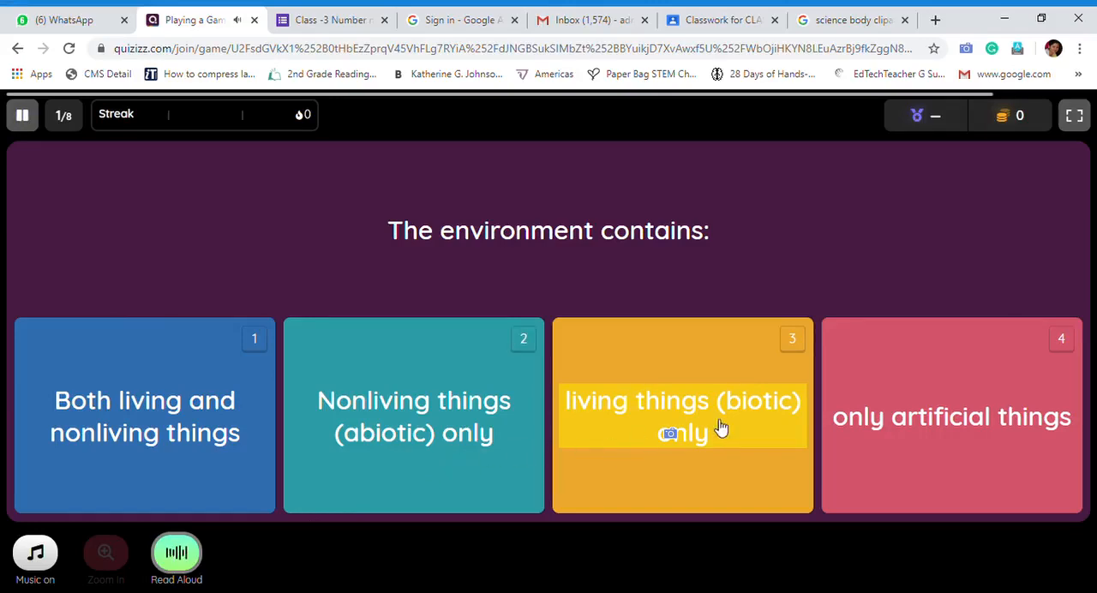
Answer the first three questions with "Both living and nonliving things", "Environmental studies" and "Feel", trying the music toggle in between
left_click(112, 426)
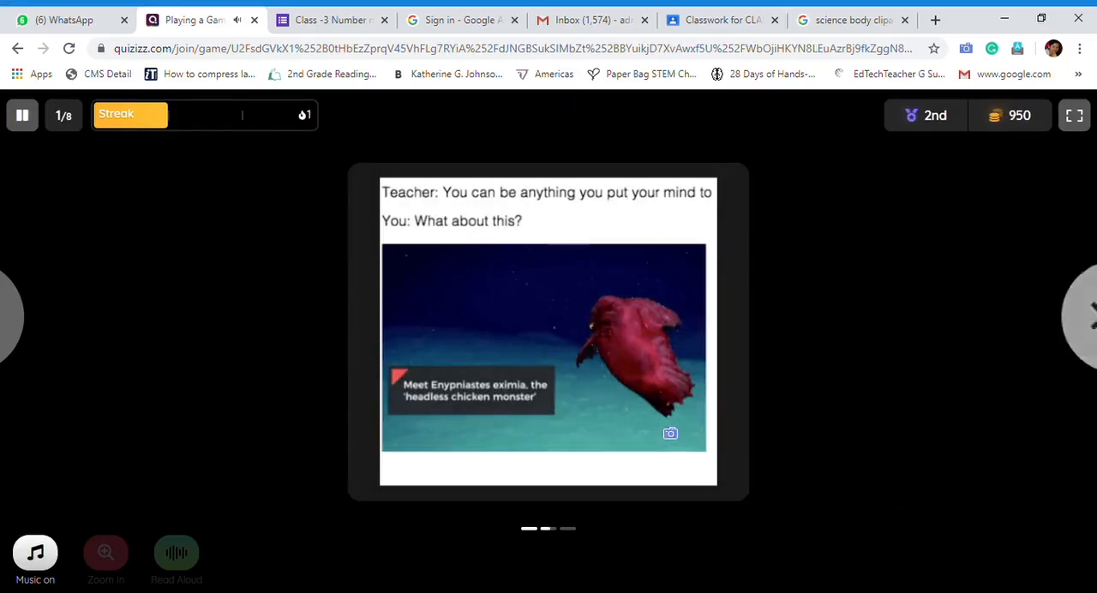
left_click(36, 566)
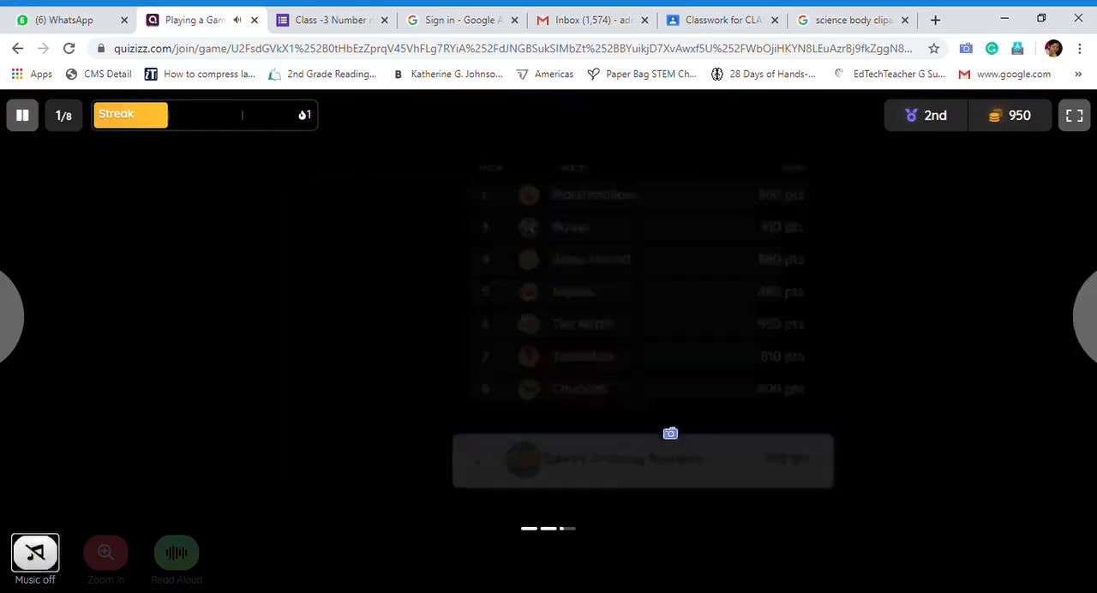
left_click(36, 566)
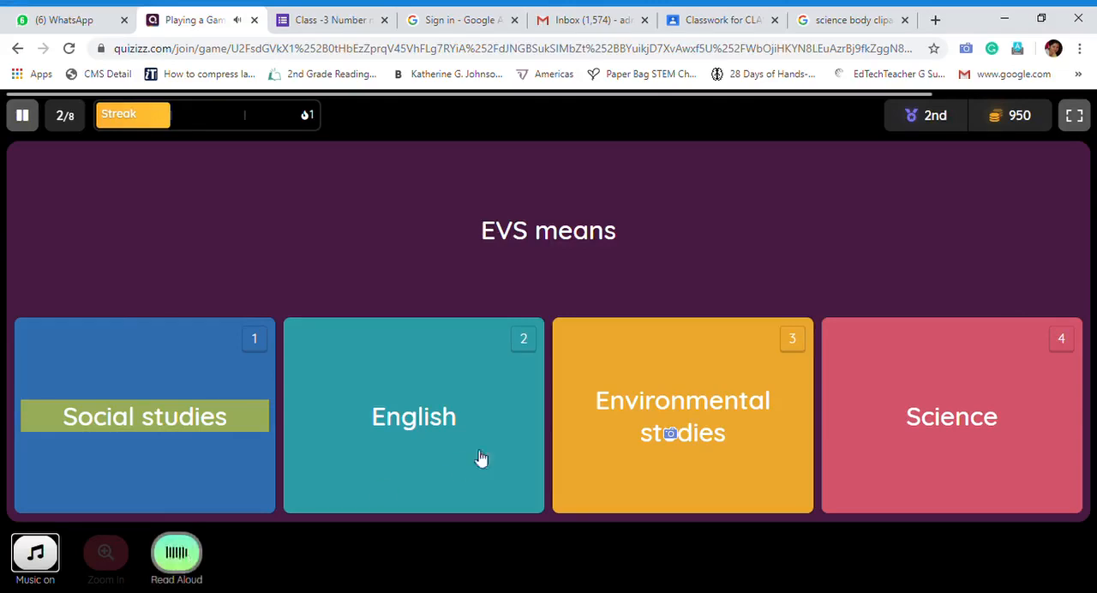
left_click(707, 421)
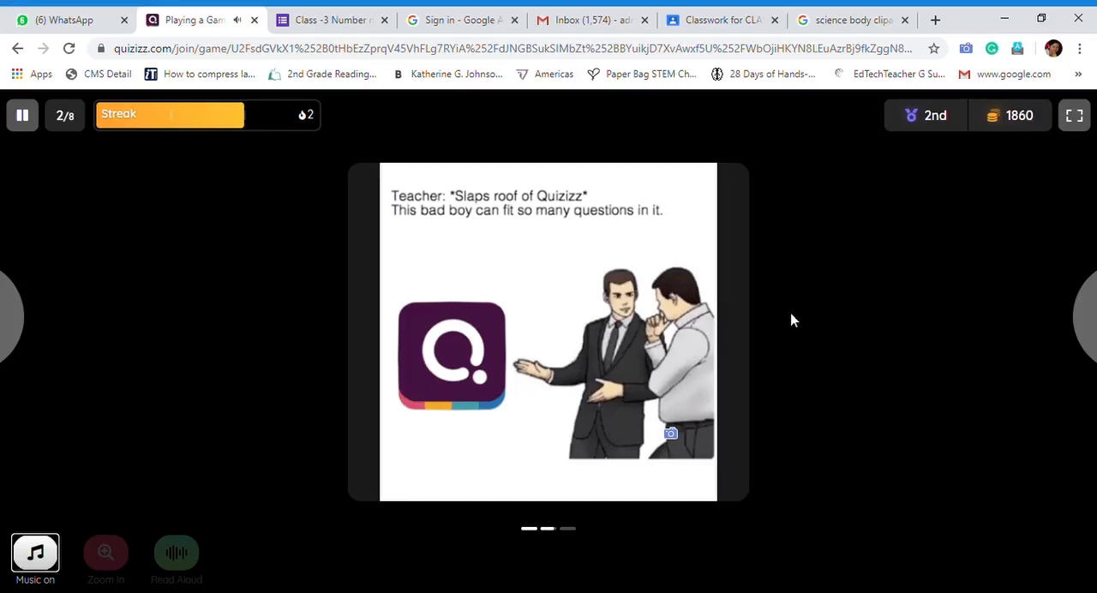
left_click(1072, 317)
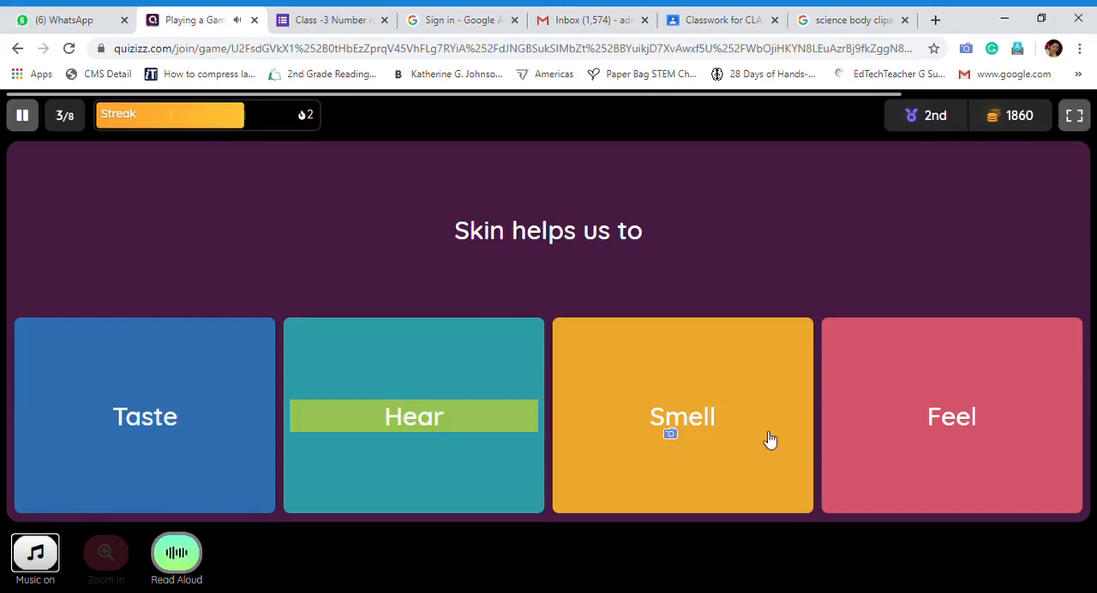
left_click(909, 422)
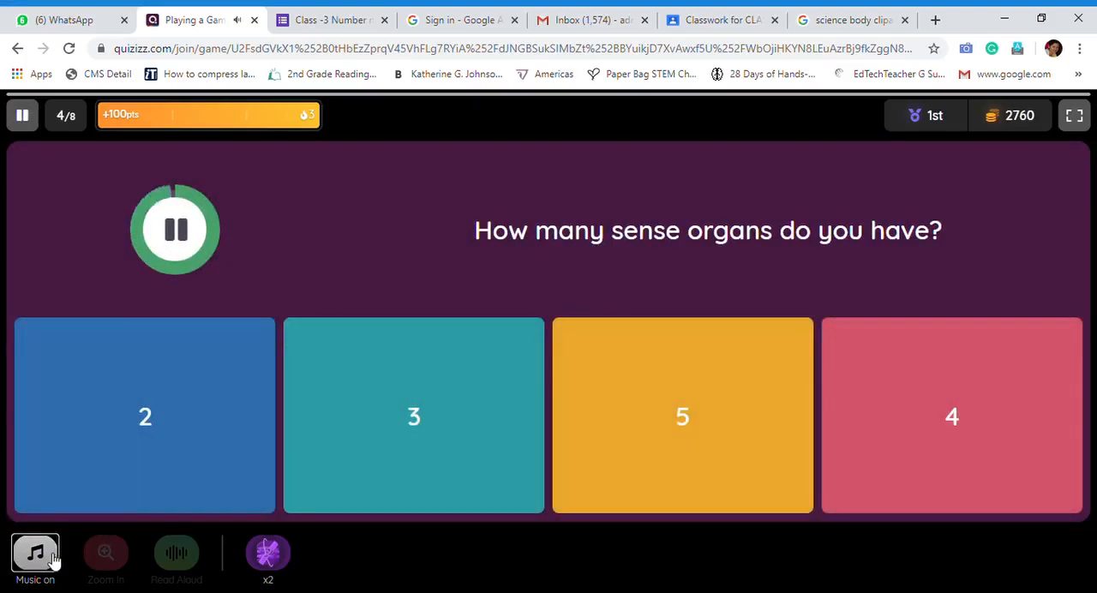
Mute the music for the audio question on sense organs, answer it with 5, and turn the music back on before continuing
left_click(54, 559)
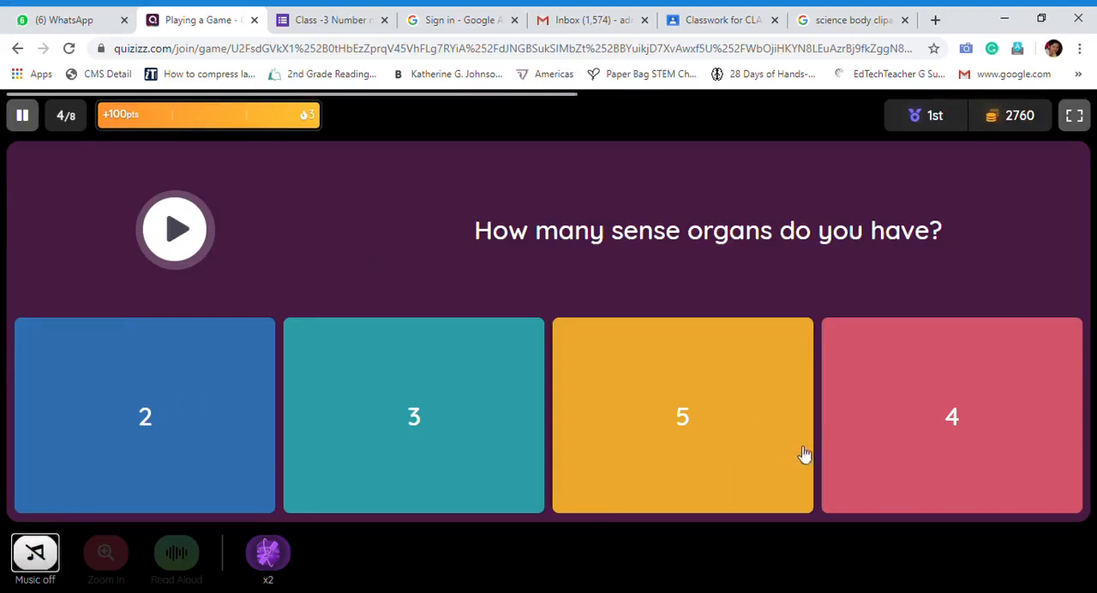
left_click(690, 418)
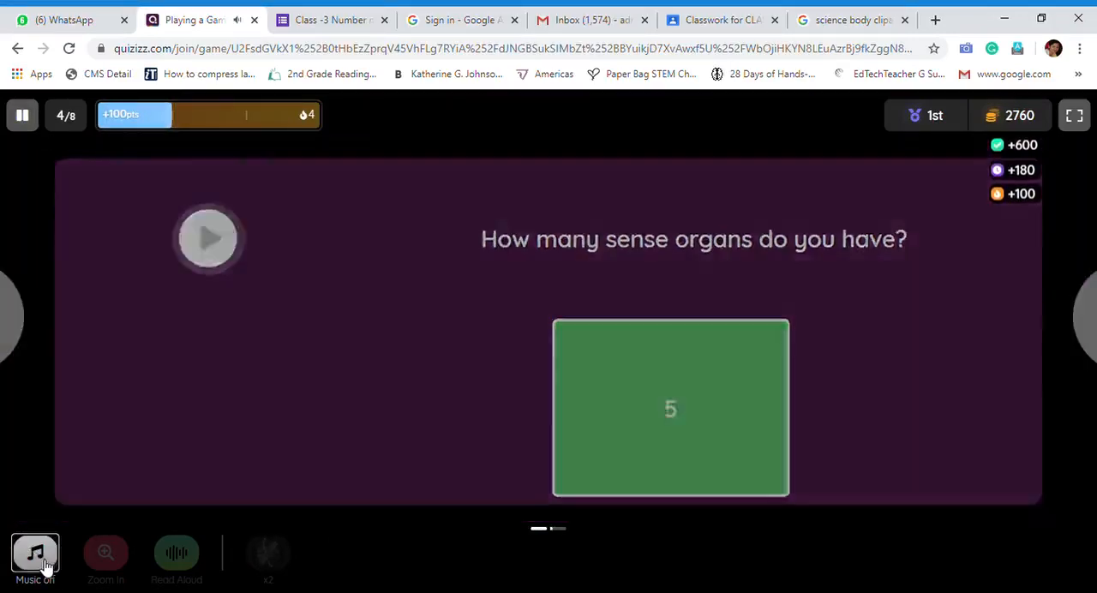
left_click(45, 570)
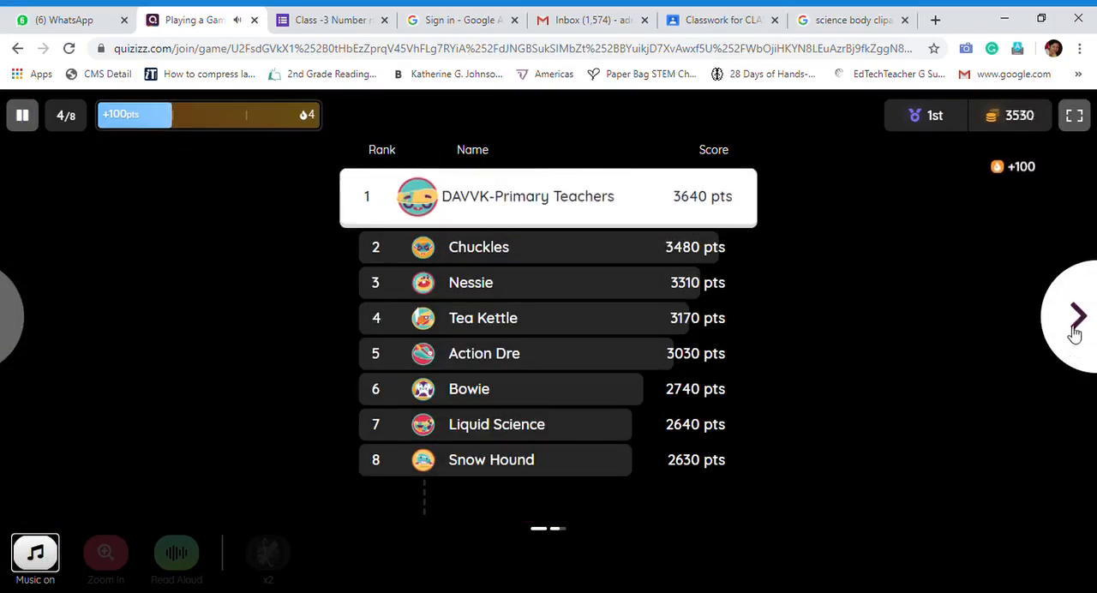
left_click(1076, 318)
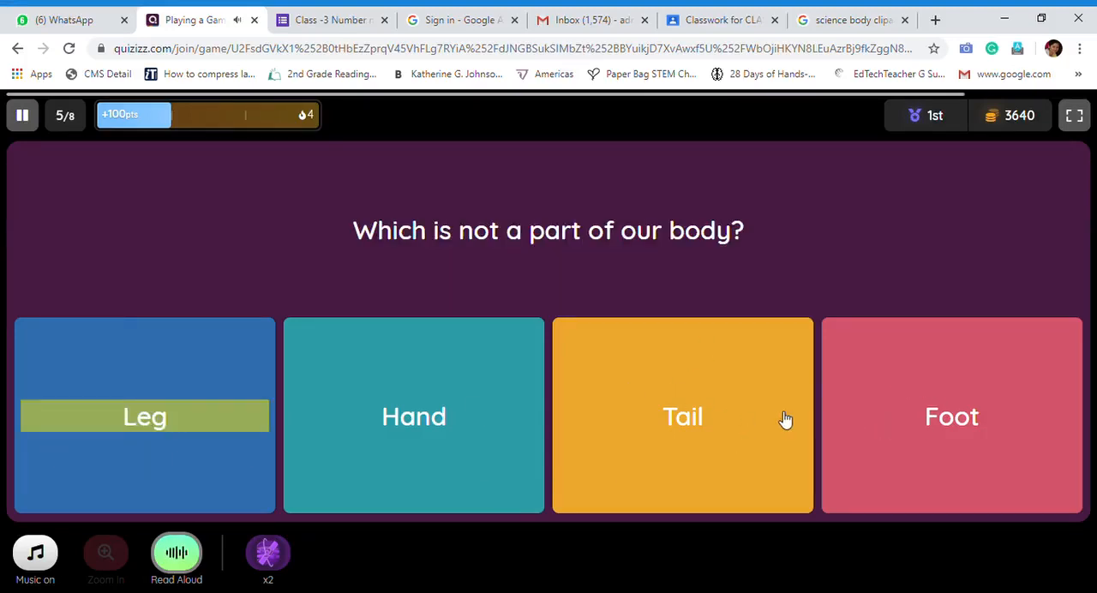
Answer "Which is not a part of our body?" with Tail and the hearing question with Ear, skipping the memes and leaderboards
left_click(705, 434)
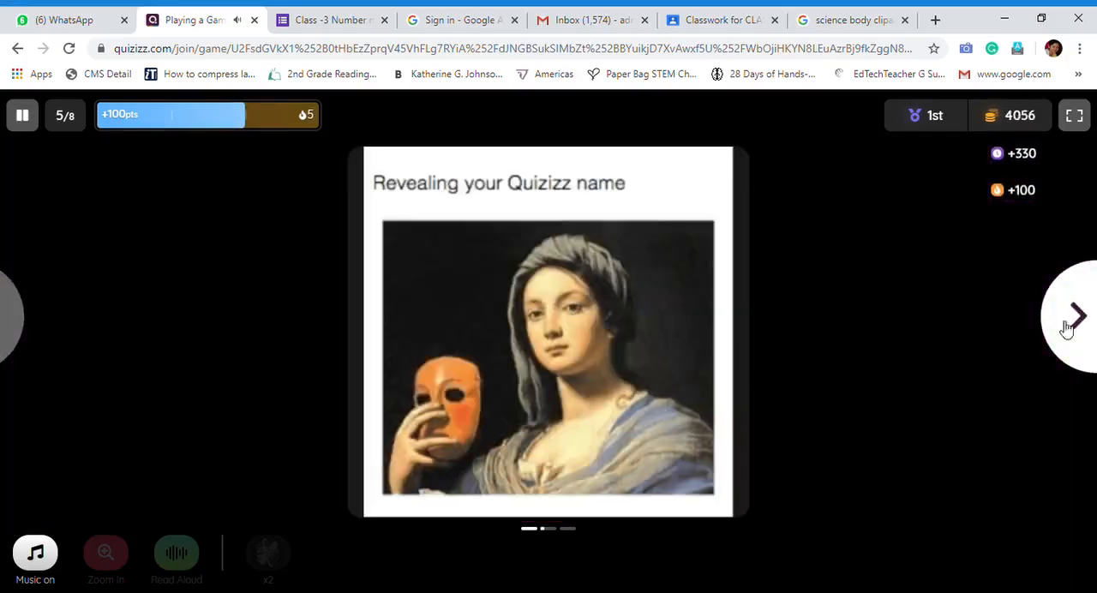
left_click(1069, 328)
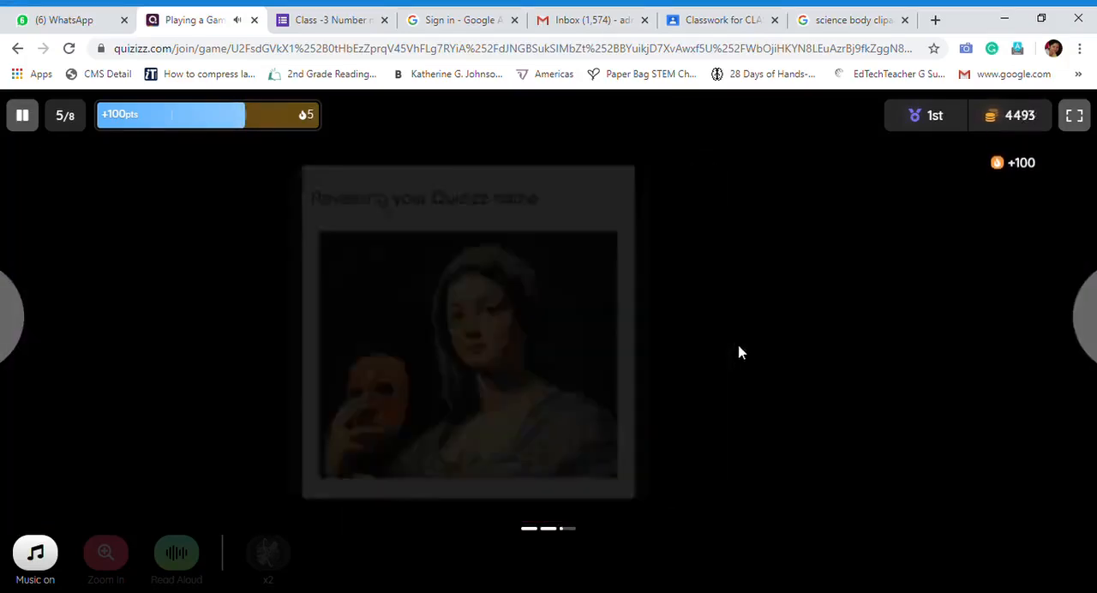
left_click(1078, 341)
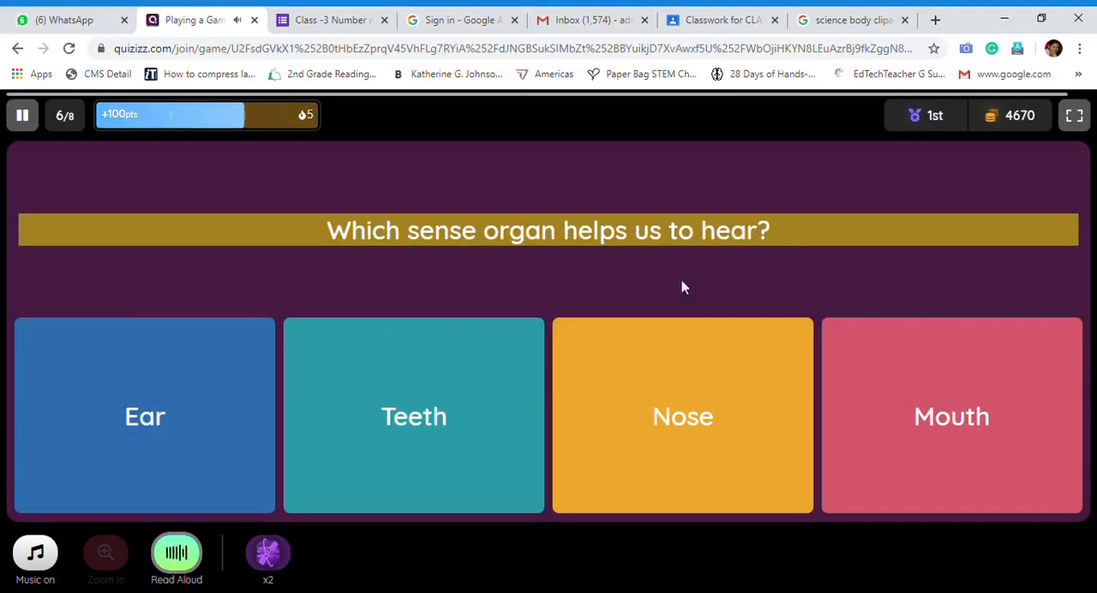
left_click(150, 437)
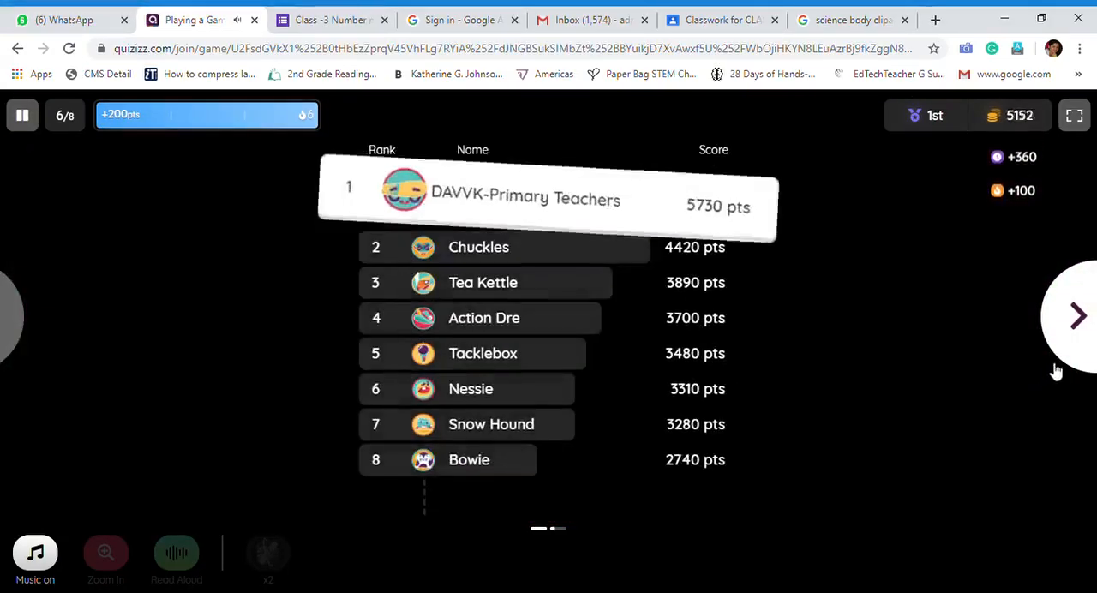
left_click(1072, 326)
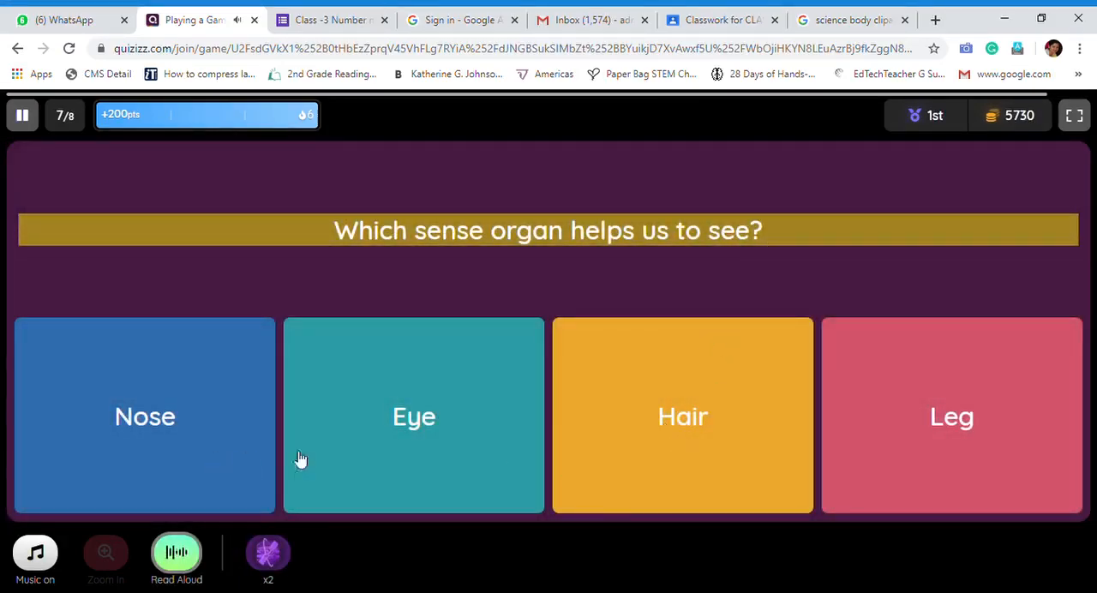
Answer the last two questions with Eye and Eating to finish the game, and return to the Class 1 Science quiz page
left_click(395, 441)
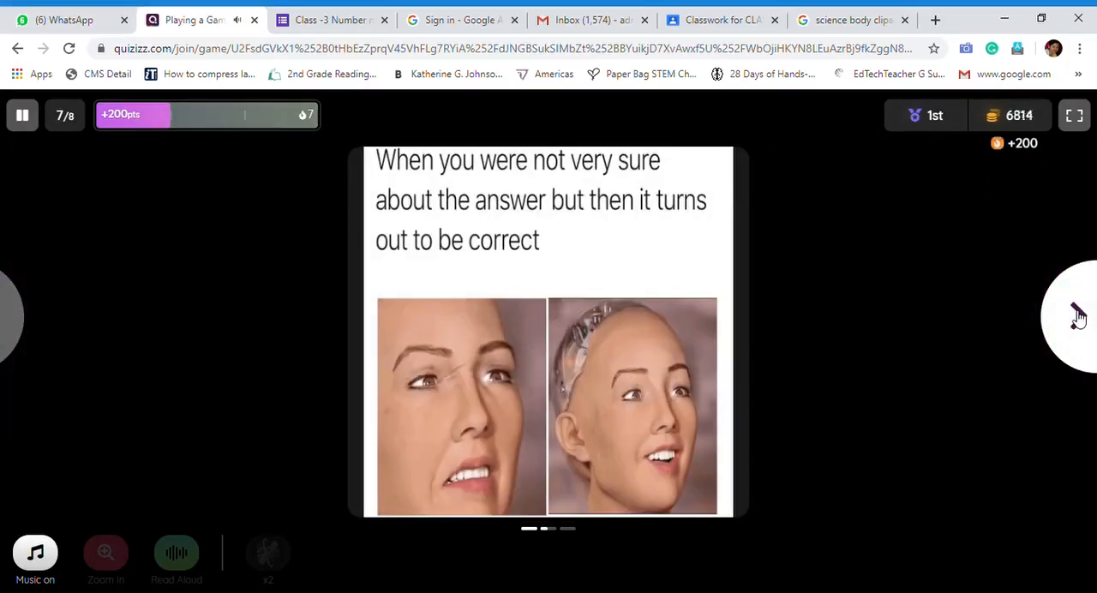
left_click(1078, 316)
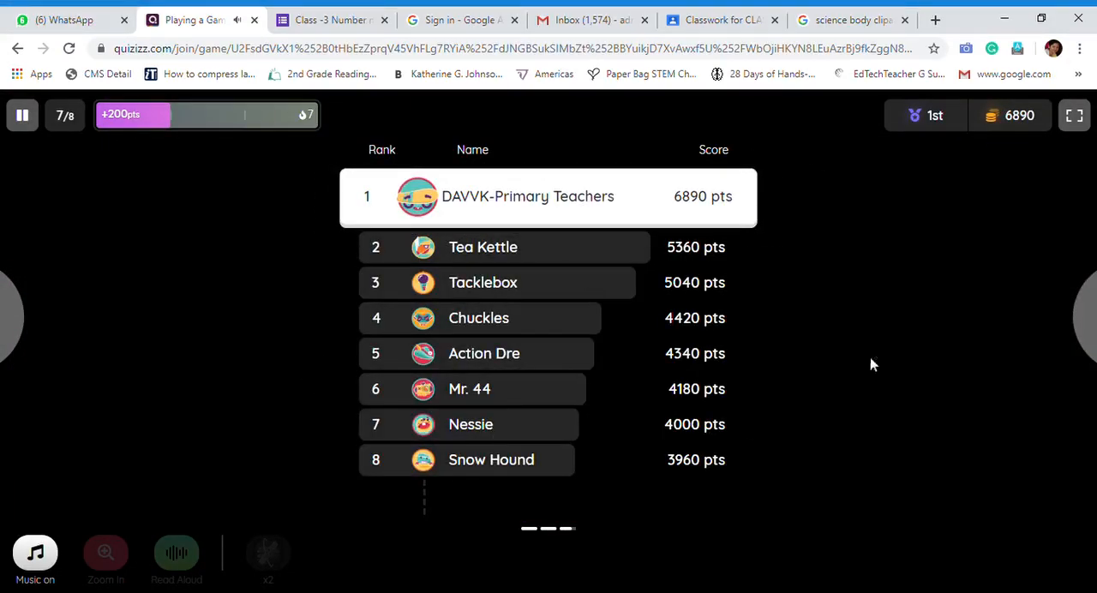
left_click(1073, 316)
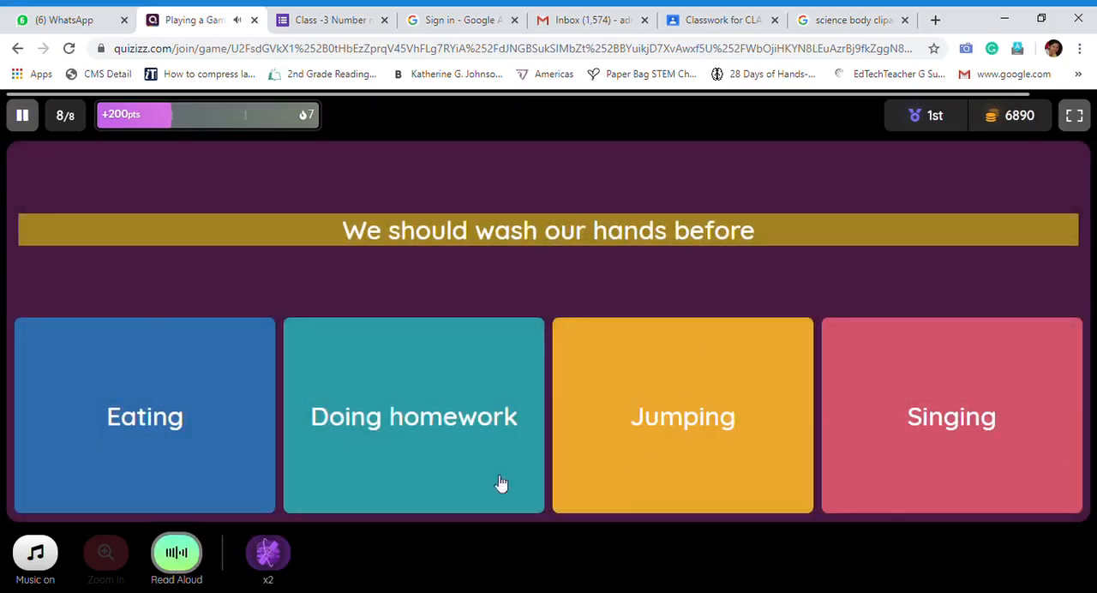
left_click(174, 435)
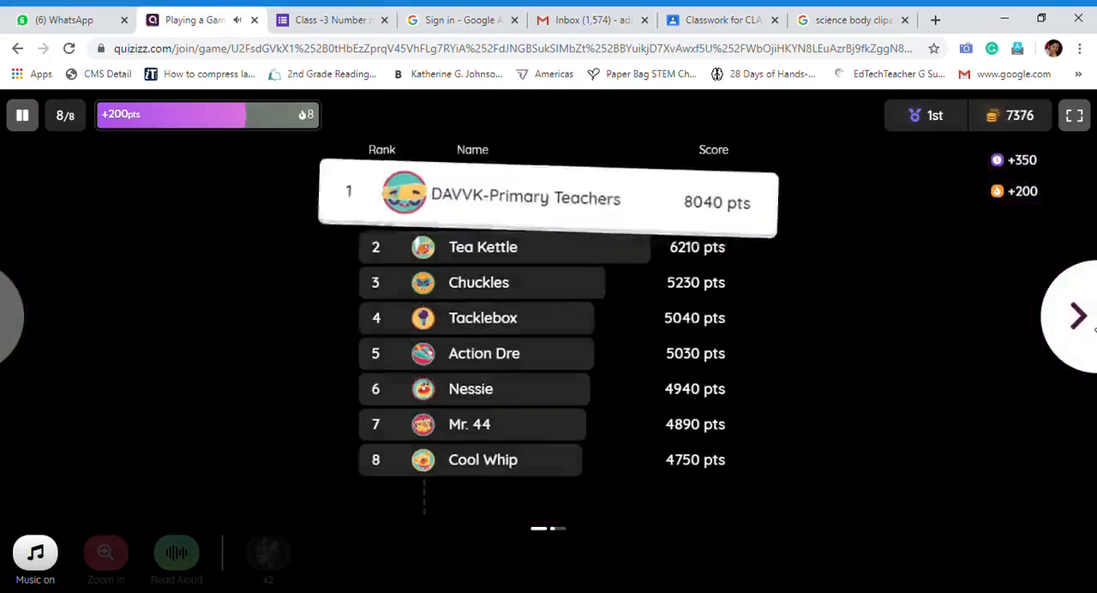
left_click(1058, 330)
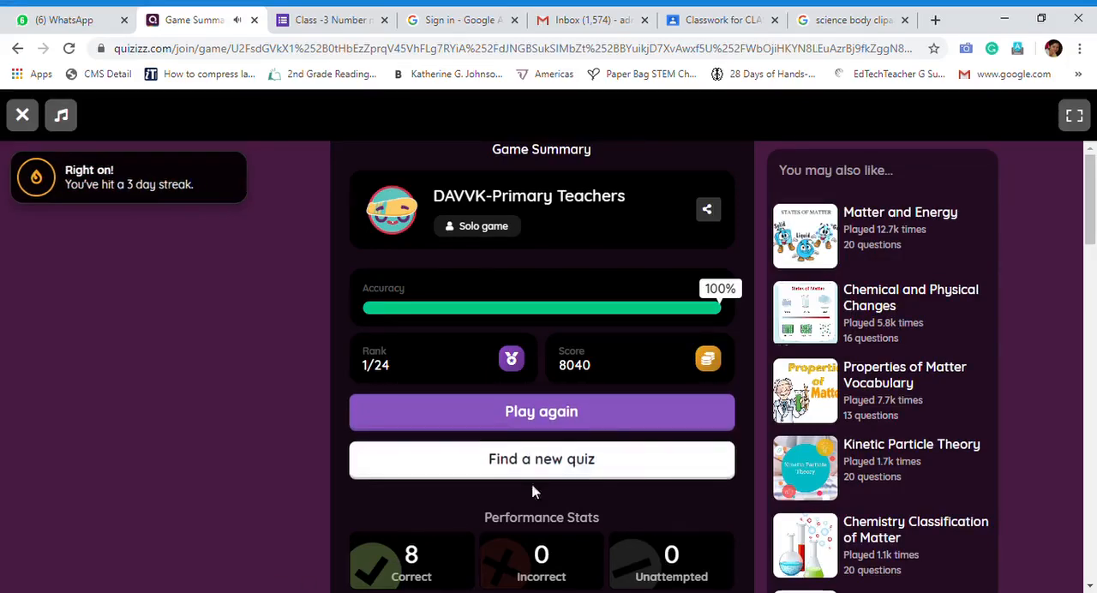
left_click(18, 49)
left_click(21, 52)
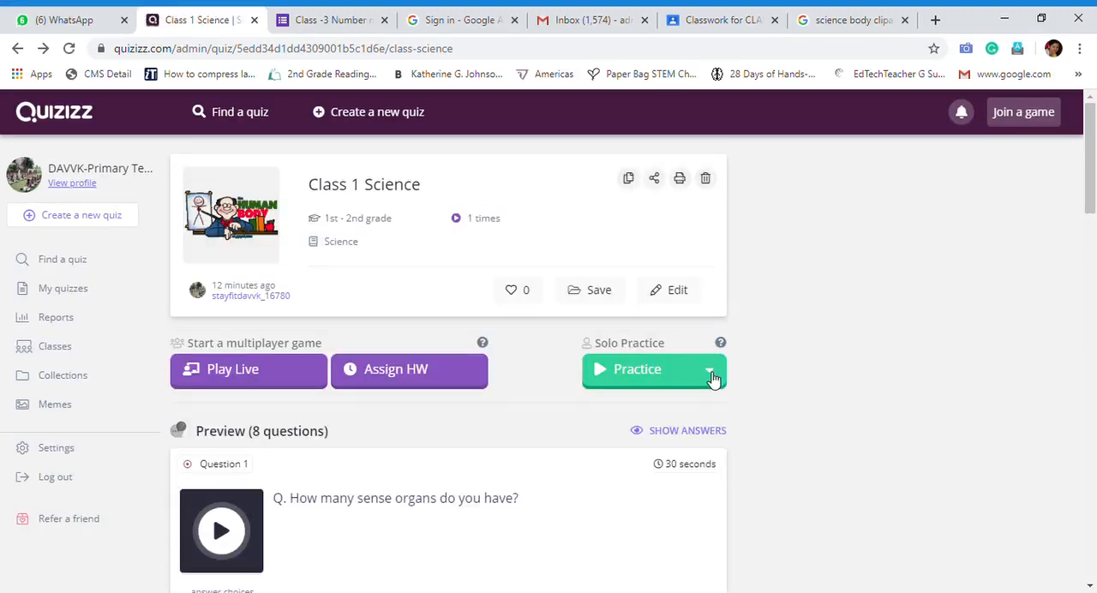
Open the solo practice link sharing options for the Class 1 Science quiz and copy the practice link
left_click(710, 372)
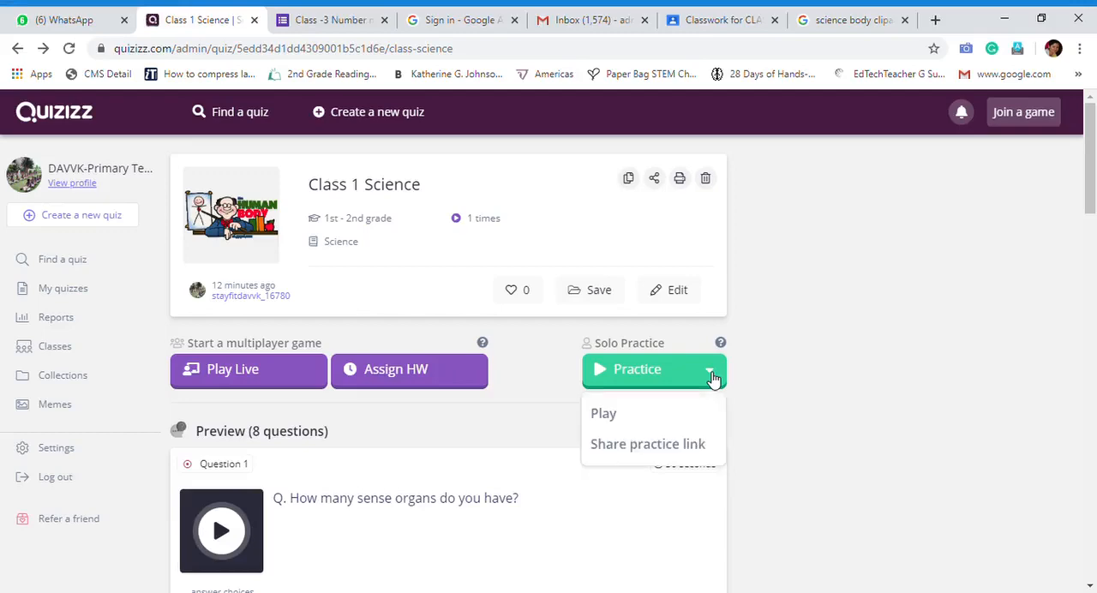
left_click(649, 444)
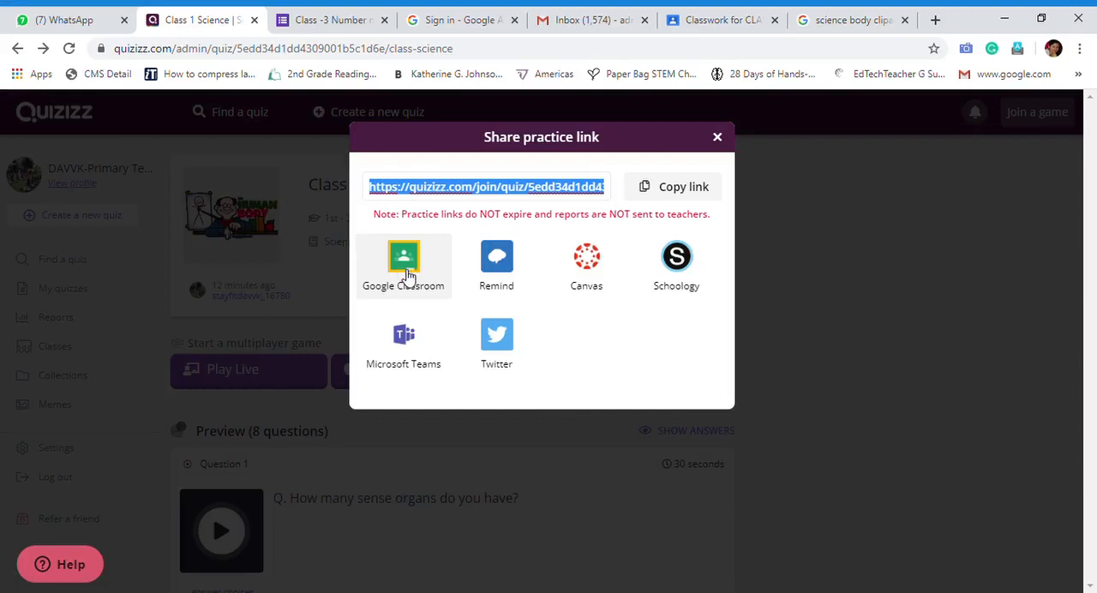
left_click(671, 196)
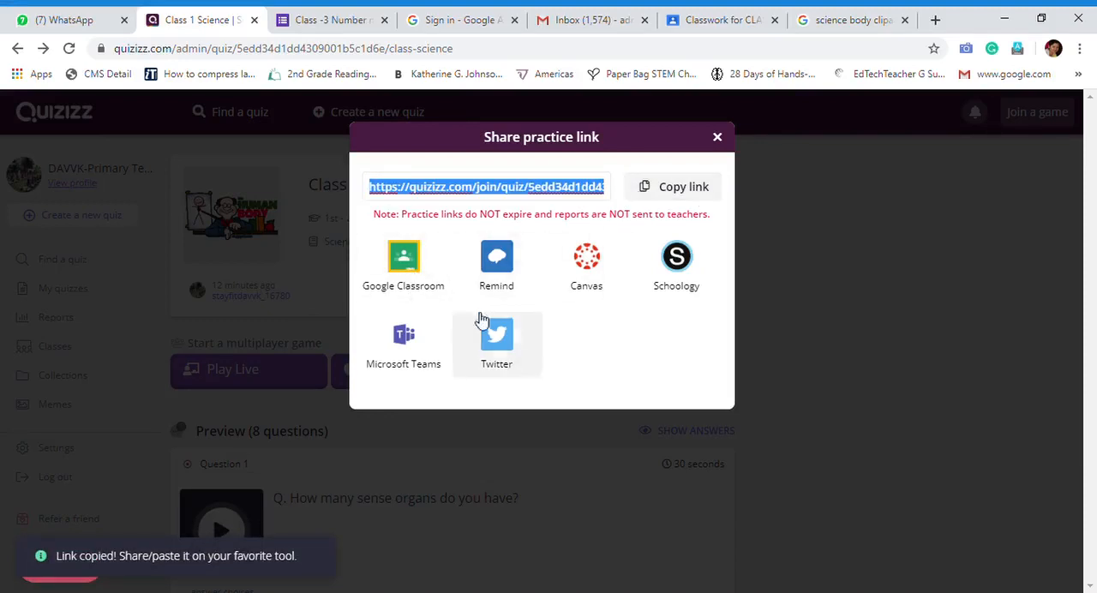
left_click(667, 187)
Switch to WhatsApp and send the copied practice link to the "primary teachers" group
left_click(78, 23)
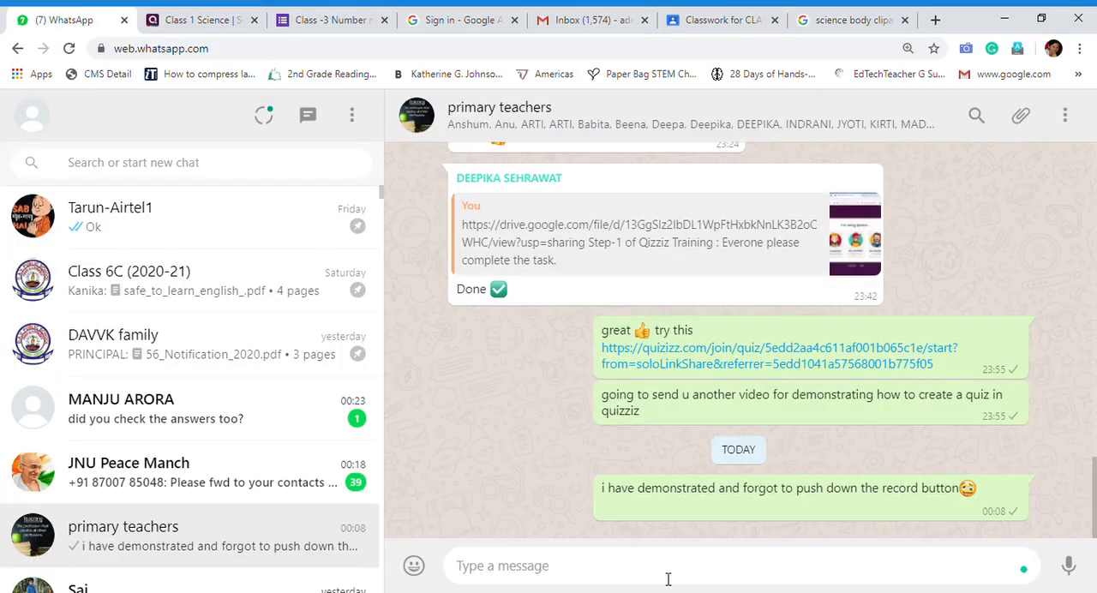
key("ctrl+v")
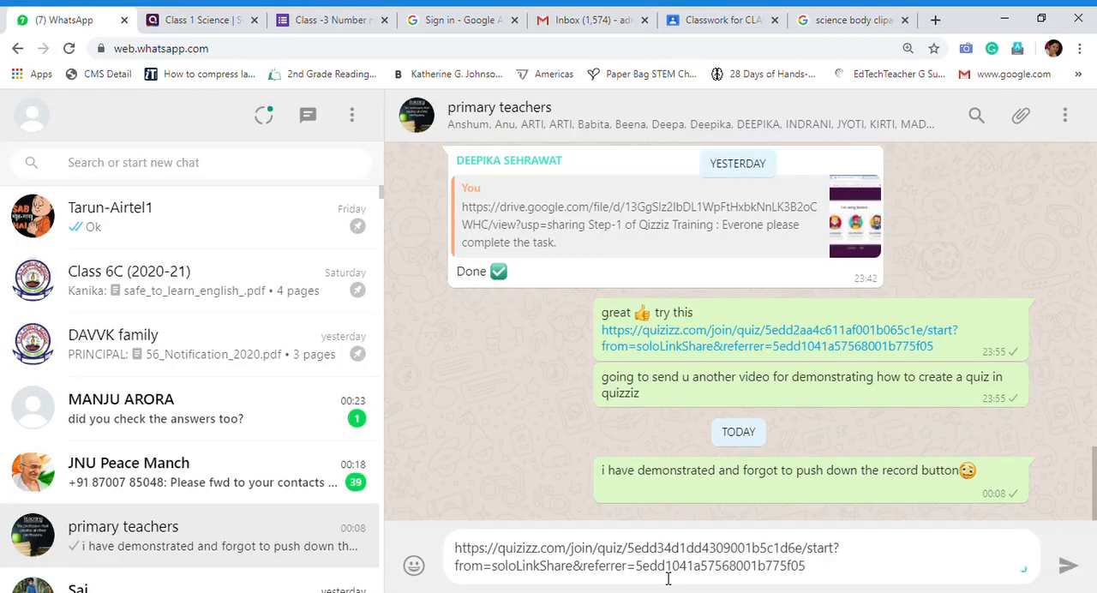
key("Return")
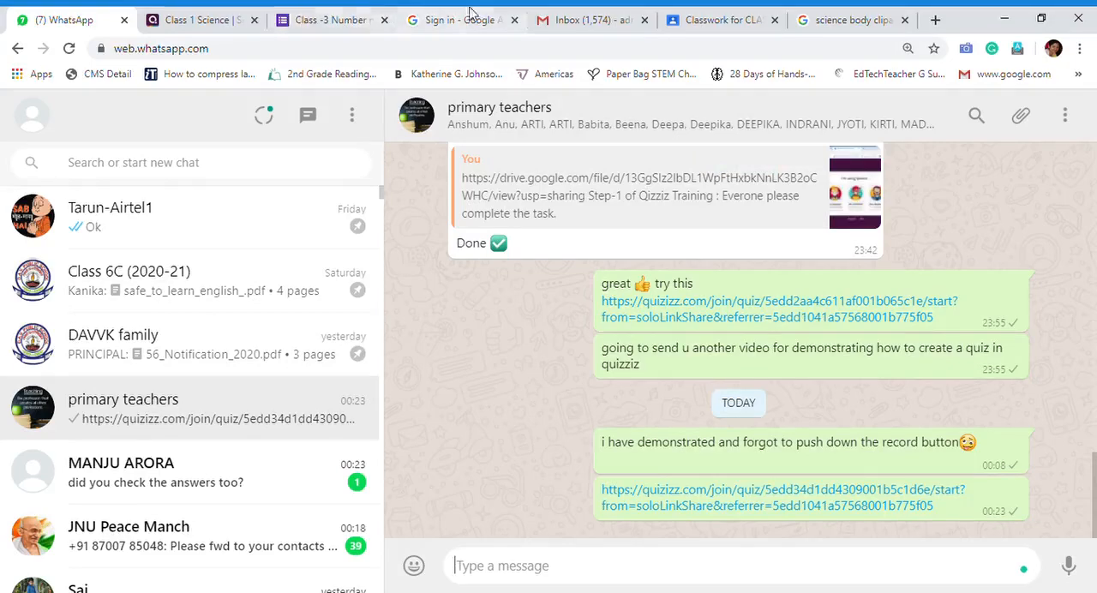
Go back to Quizizz, choose Google Classroom for sharing, and open the Classwork of the #003 Virtual Classroom Training Session class
left_click(184, 22)
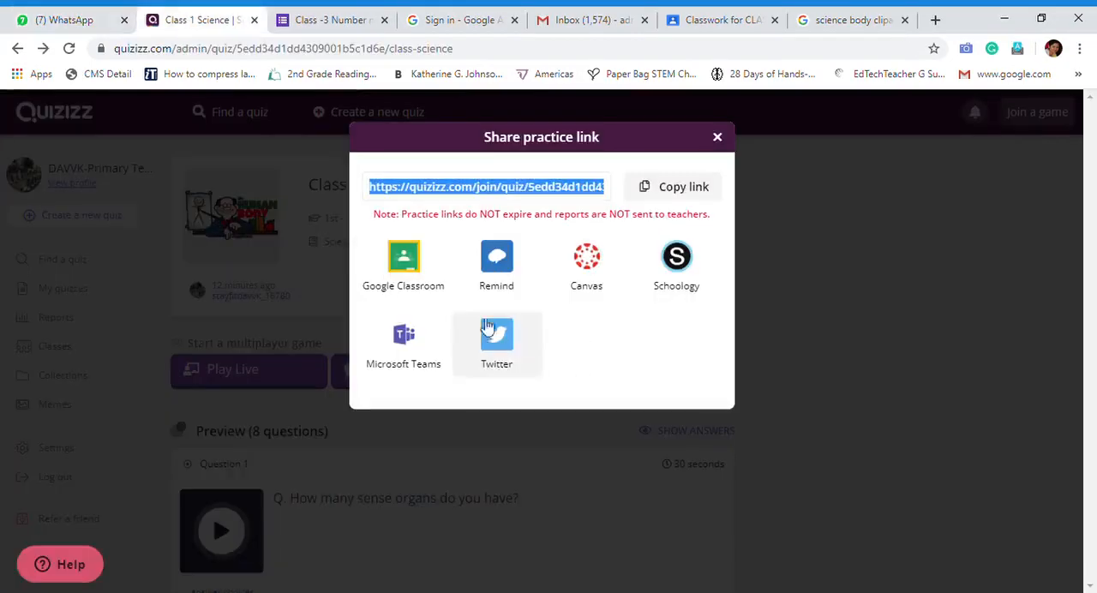
left_click(418, 270)
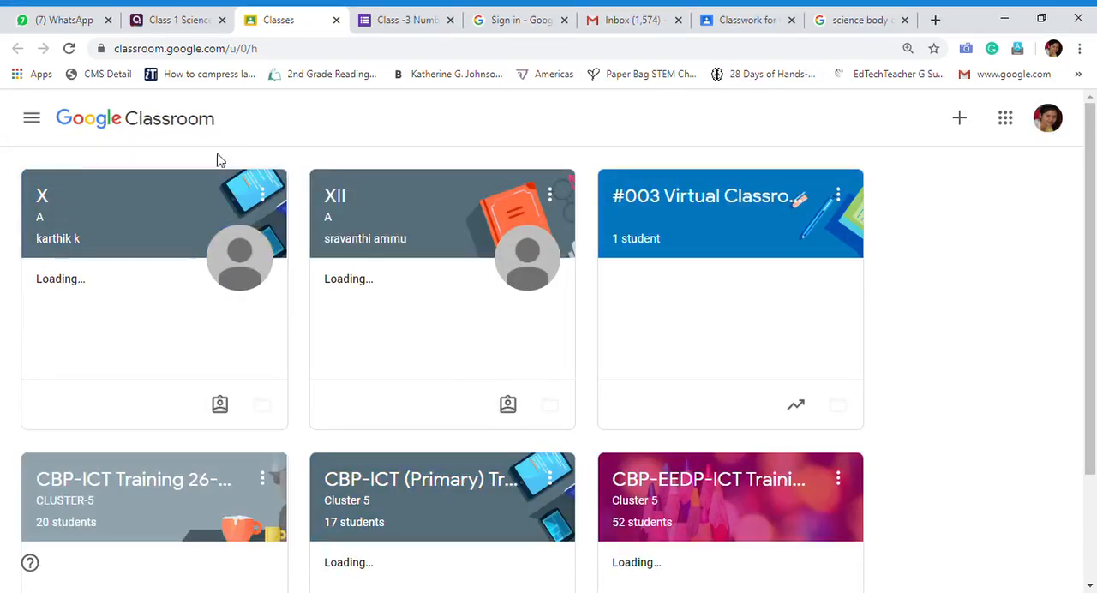
left_click(768, 197)
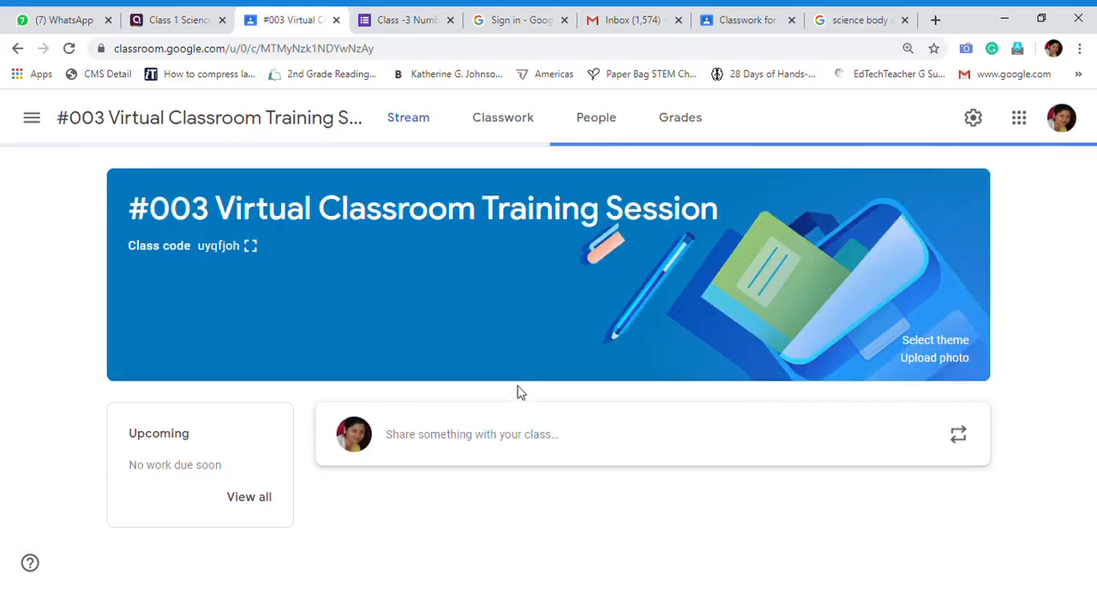
left_click(517, 122)
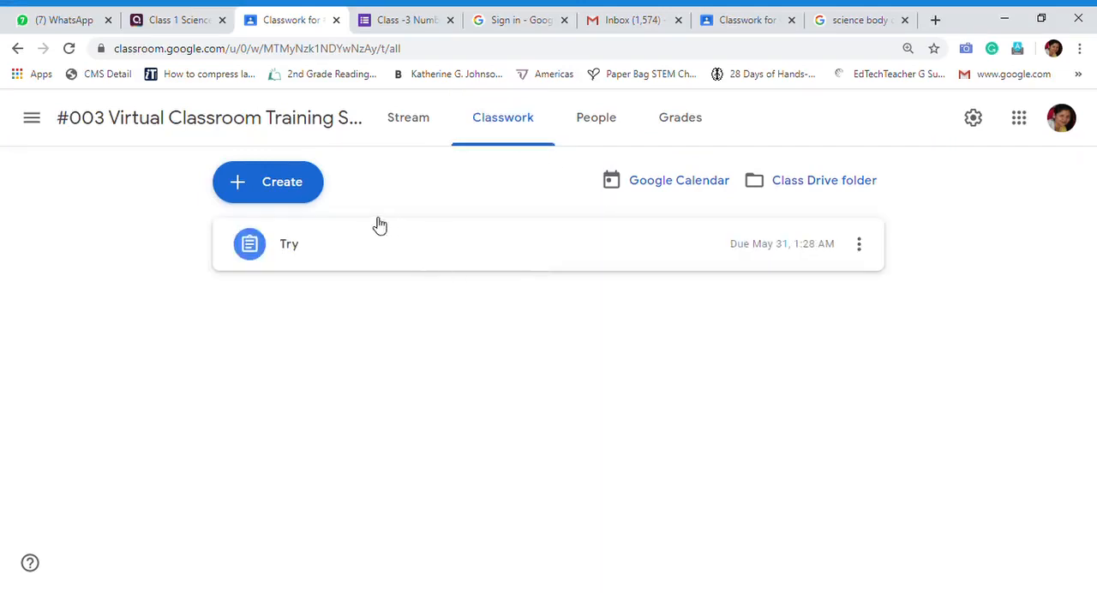
Create a quiz assignment in the class and remove its attached Google Forms quiz
left_click(286, 196)
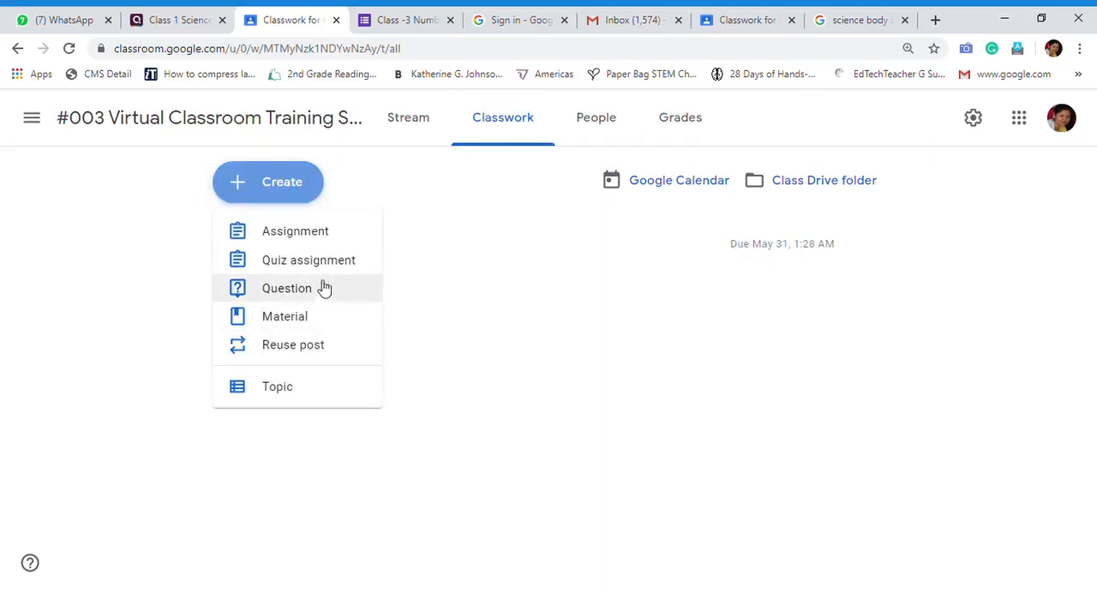
left_click(307, 262)
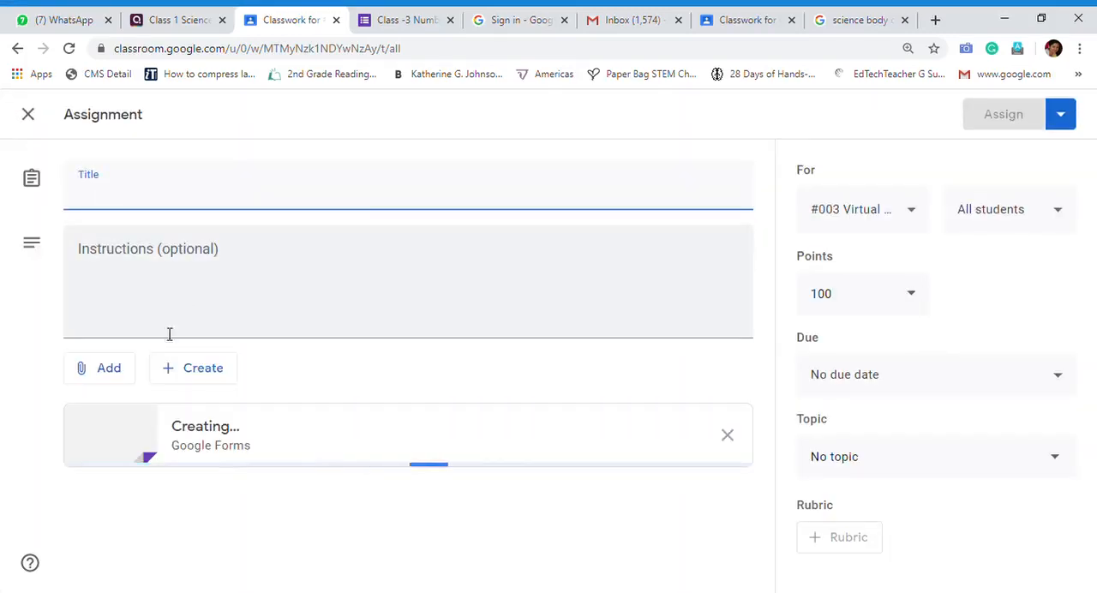
left_click(727, 441)
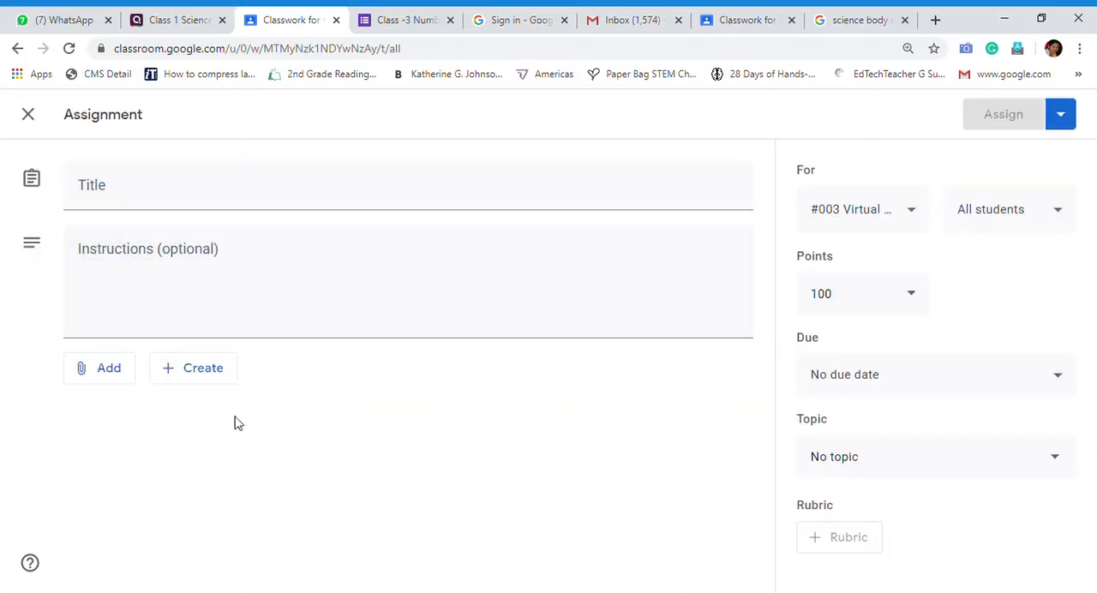
Attach the copied practice link to the assignment, and return to the Class 1 Science page in Quizizz, closing the link sharing dialog
left_click(109, 371)
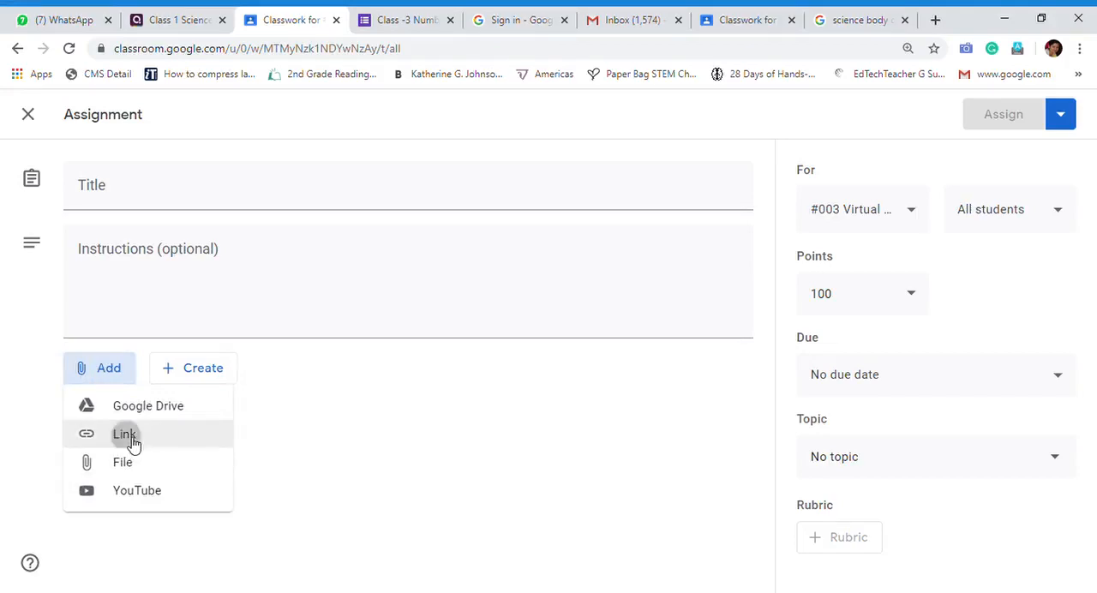
left_click(219, 435)
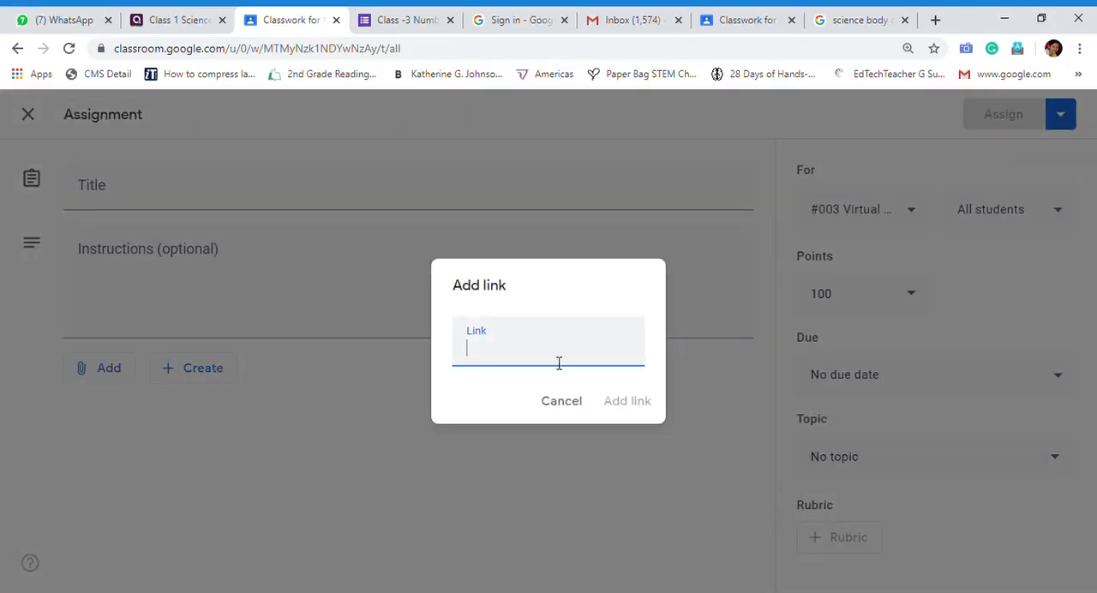
key("ctrl+v")
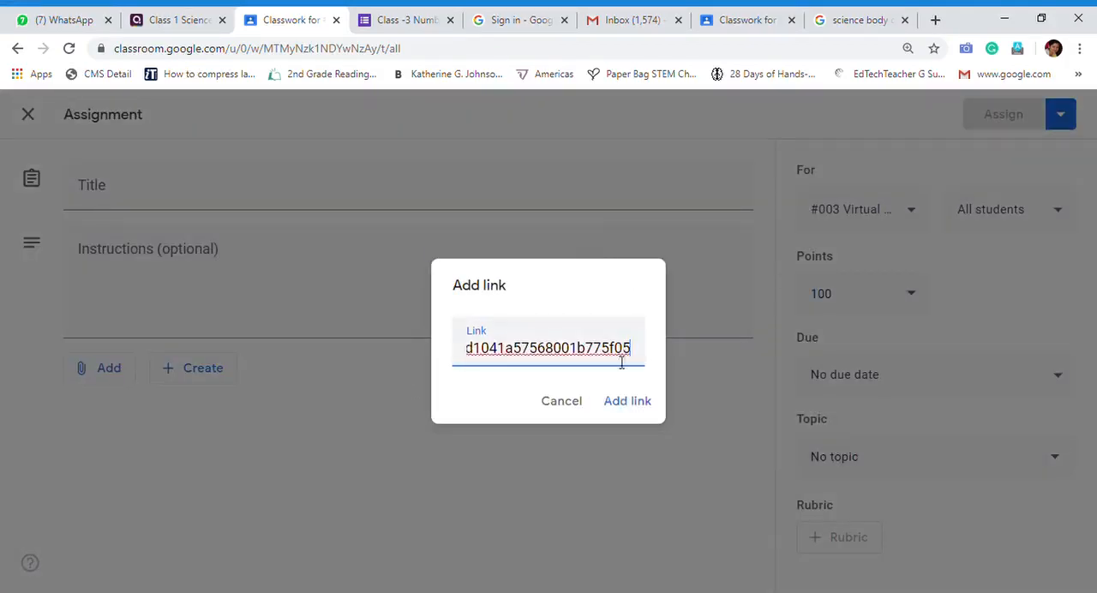
left_click(628, 408)
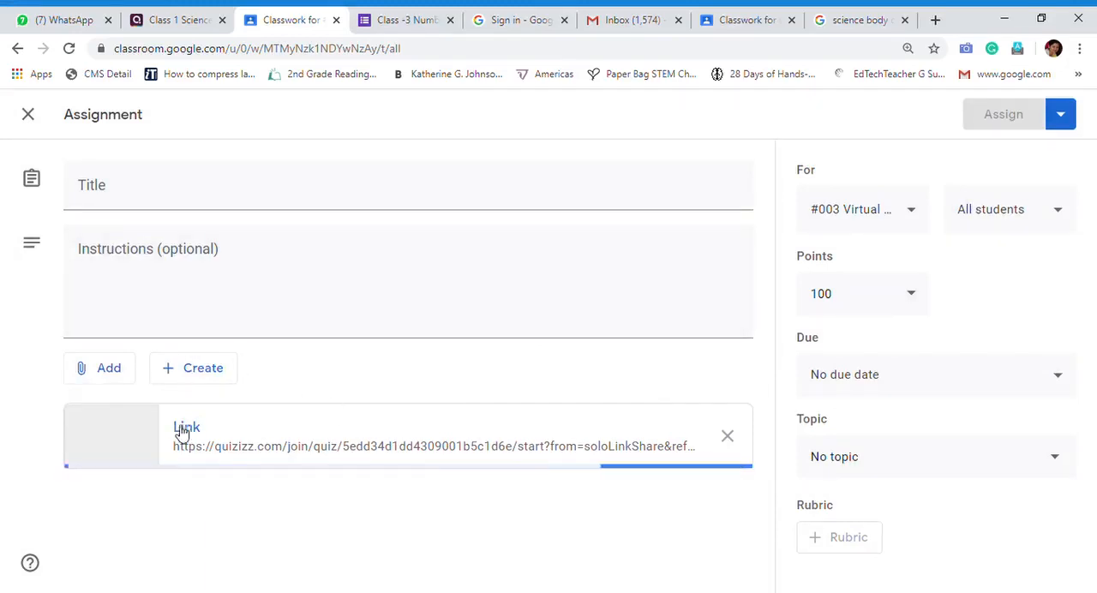
left_click(187, 199)
left_click(186, 271)
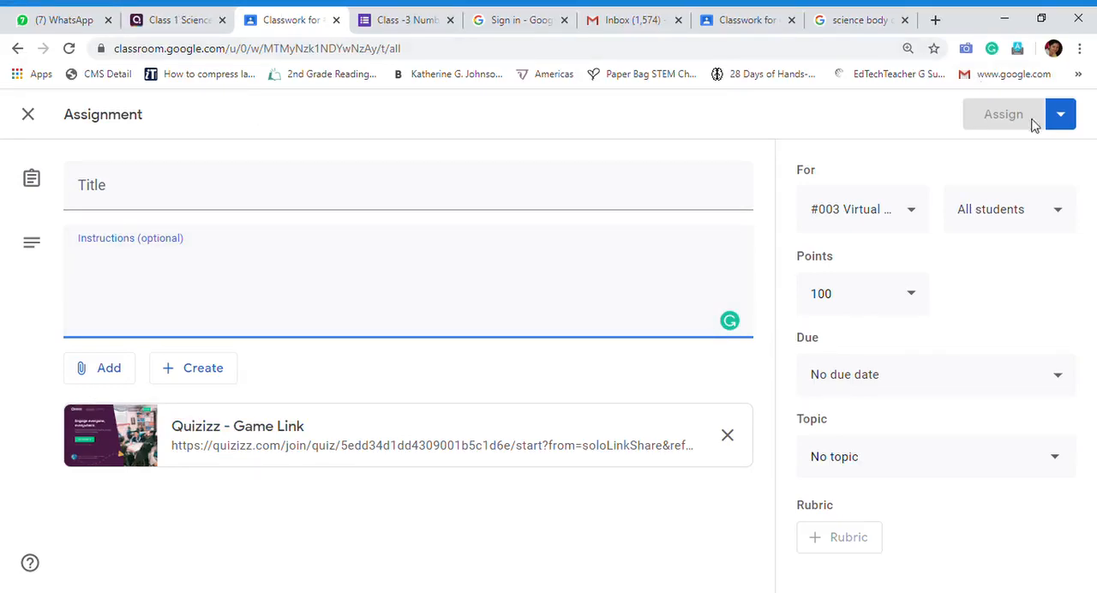
left_click(199, 26)
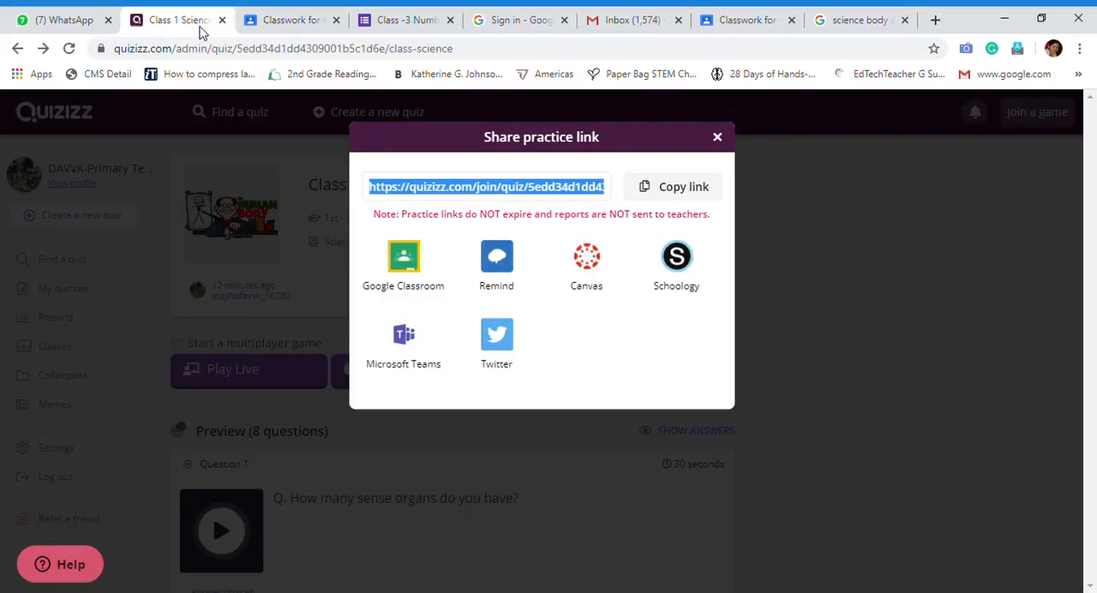
left_click(717, 139)
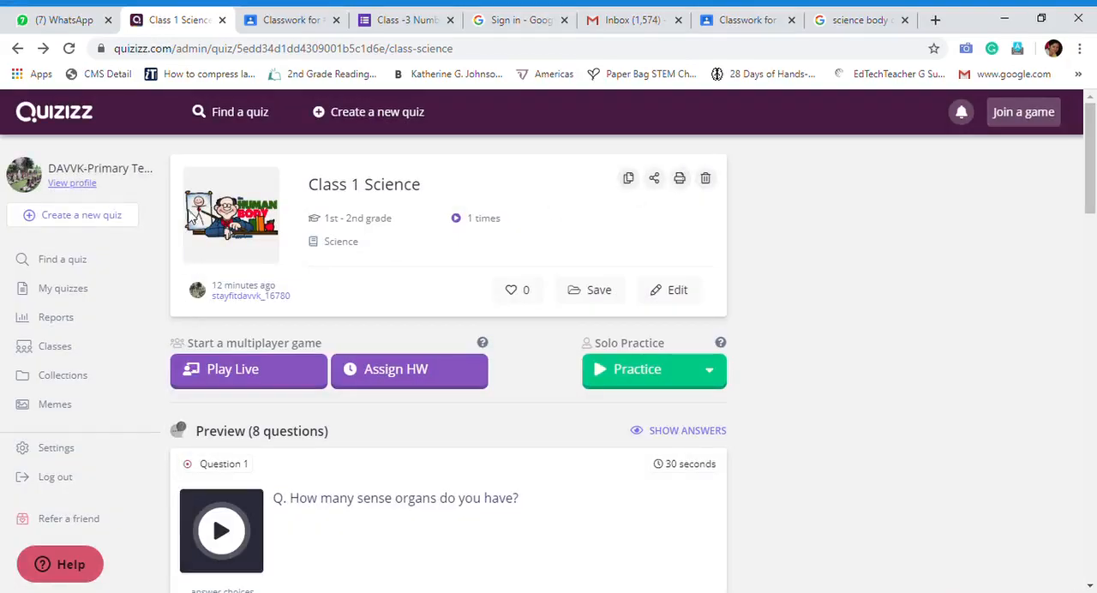